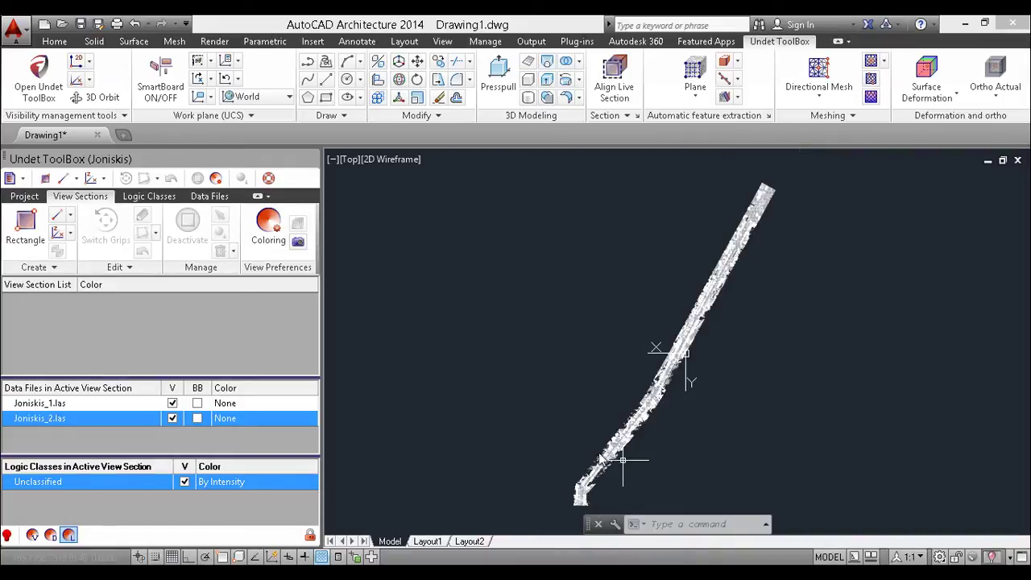
- Check the extents of Joniskis_1.las and Joniskis_2.las by toggling their visibility, and inspect the road points up close
left_click(173, 404)
left_click(175, 405)
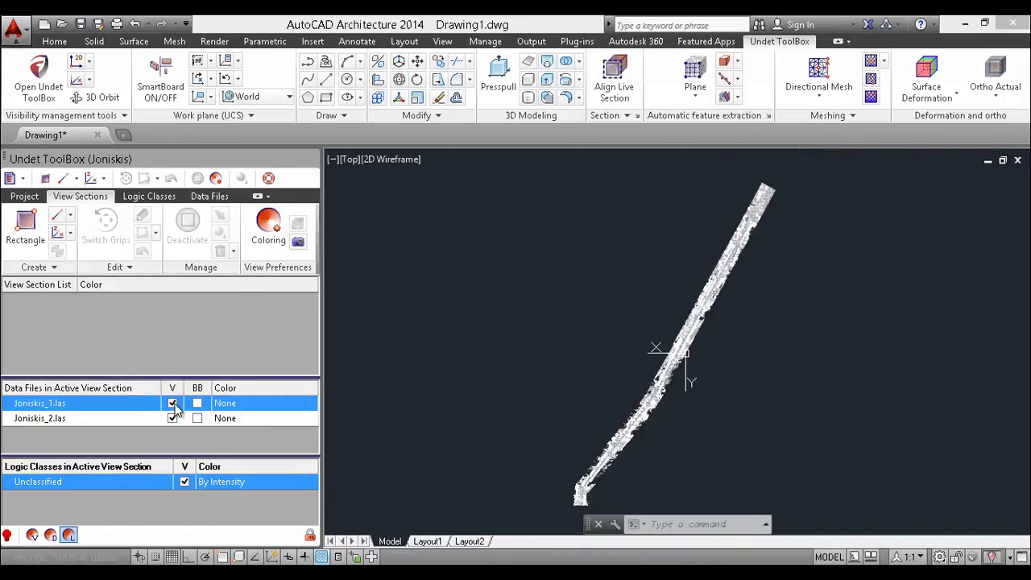
left_click(172, 419)
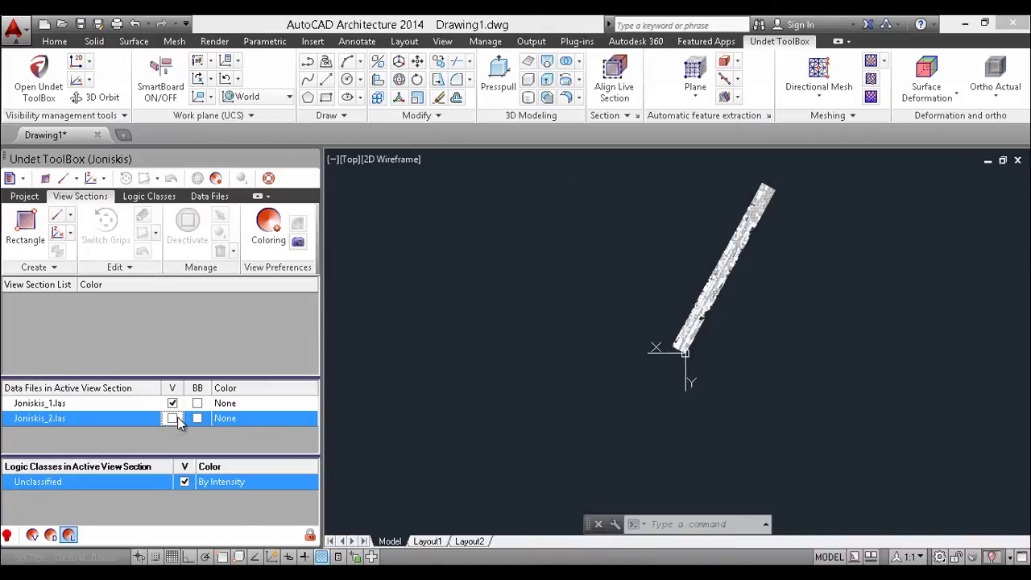
left_click(173, 418)
scroll(552, 458, "up", 5)
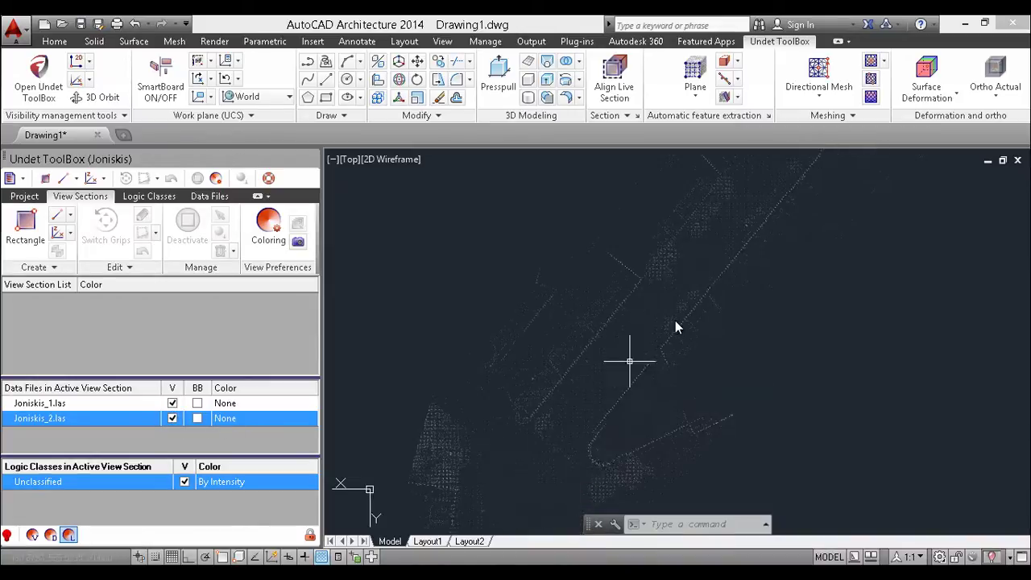
middle_click_drag(553, 457, 713, 280)
scroll(712, 281, "down", 6)
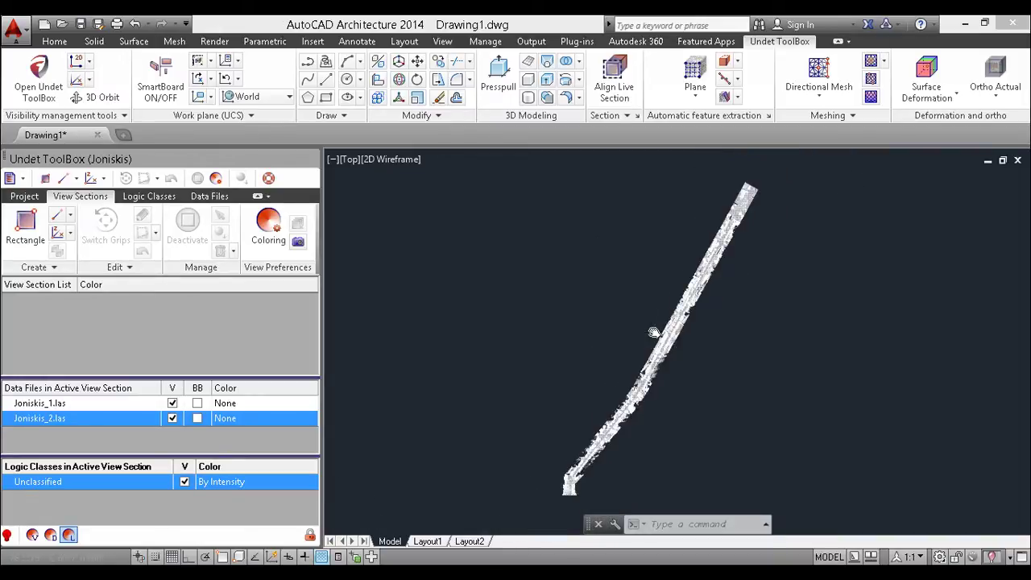
- Switch the point cloud display to 3D Color Mode and regenerate it in a tilted 3D view
left_click(81, 61)
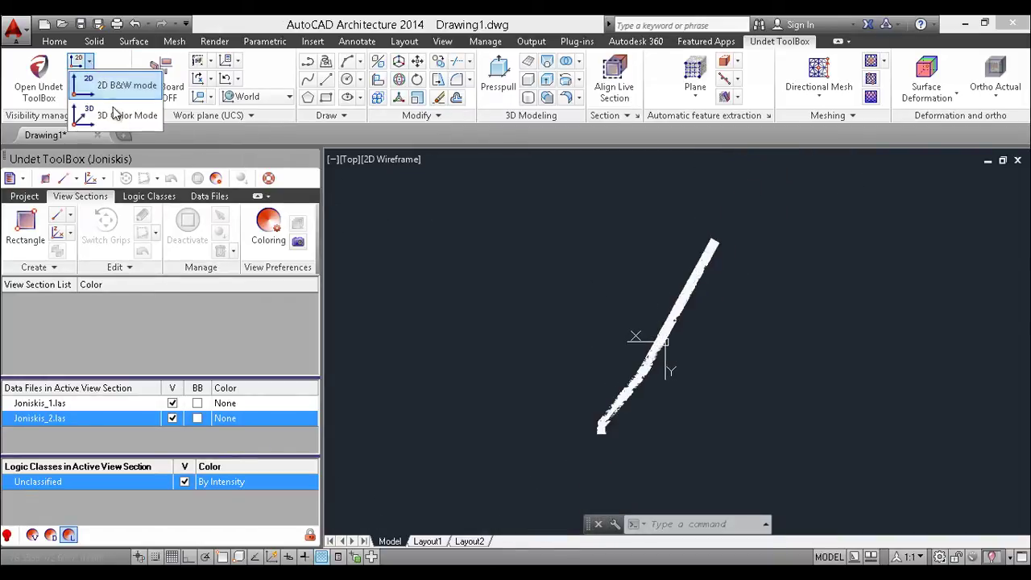
left_click(119, 115)
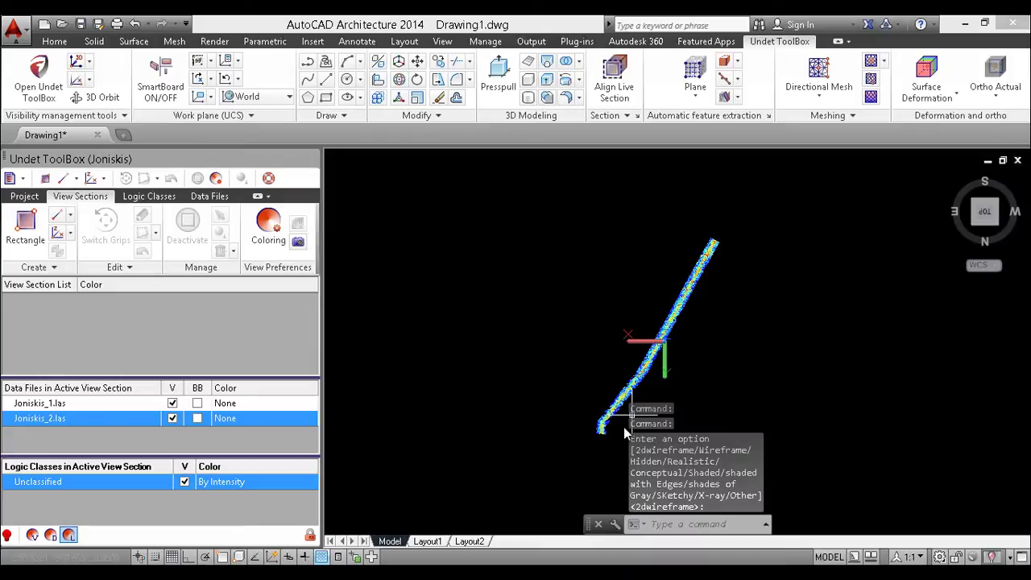
middle_click_drag(625, 434, 621, 317, "shift")
type("re")
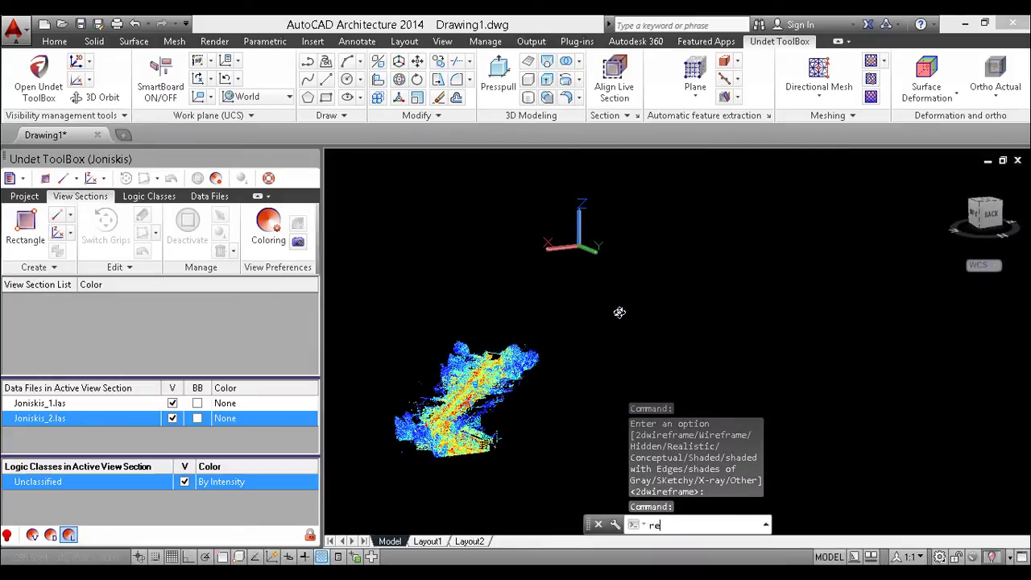
key("Return")
- Regenerate the coloured point cloud and examine the road corridor up close and along its whole length
middle_click_drag(539, 243, 565, 289)
mouse_move(563, 405)
middle_mouse_down("shift")
mouse_move(568, 390)
mouse_move(554, 391)
middle_mouse_up("shift")
type("re")
key("Return")
scroll(554, 392, "up", 7)
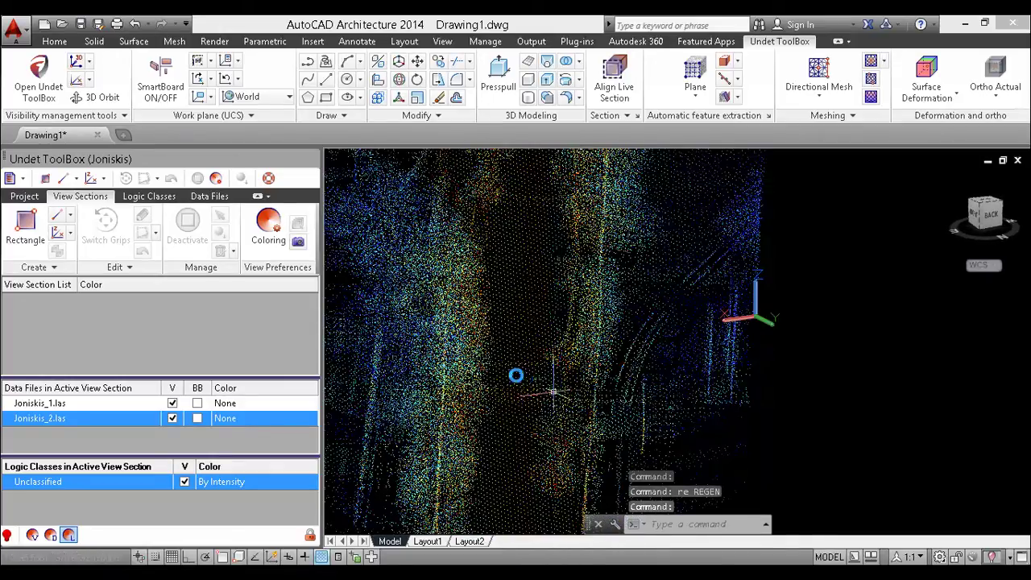
middle_click_drag(542, 268, 573, 410)
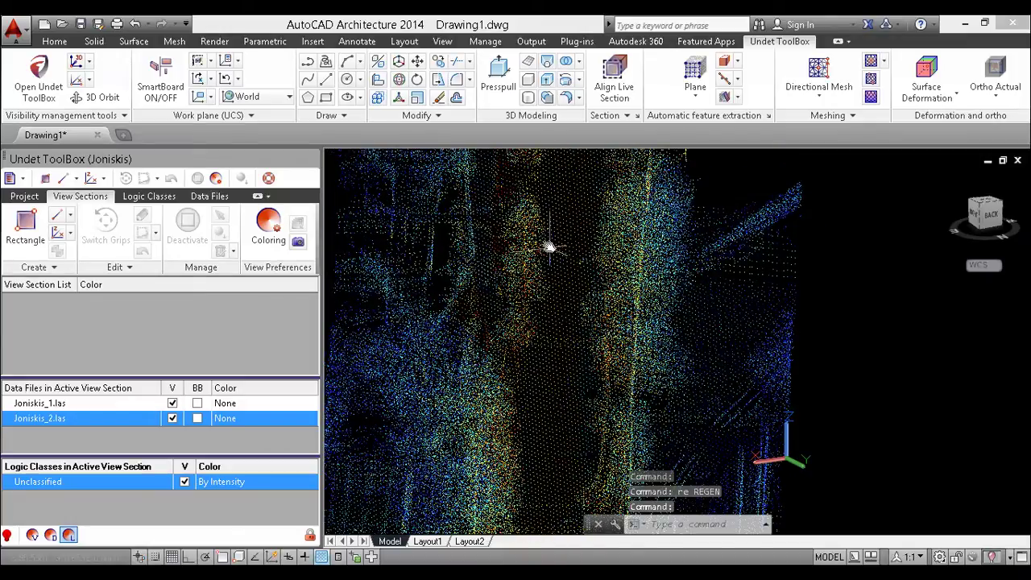
middle_click_drag(549, 247, 589, 432)
scroll(564, 343, "up", 5)
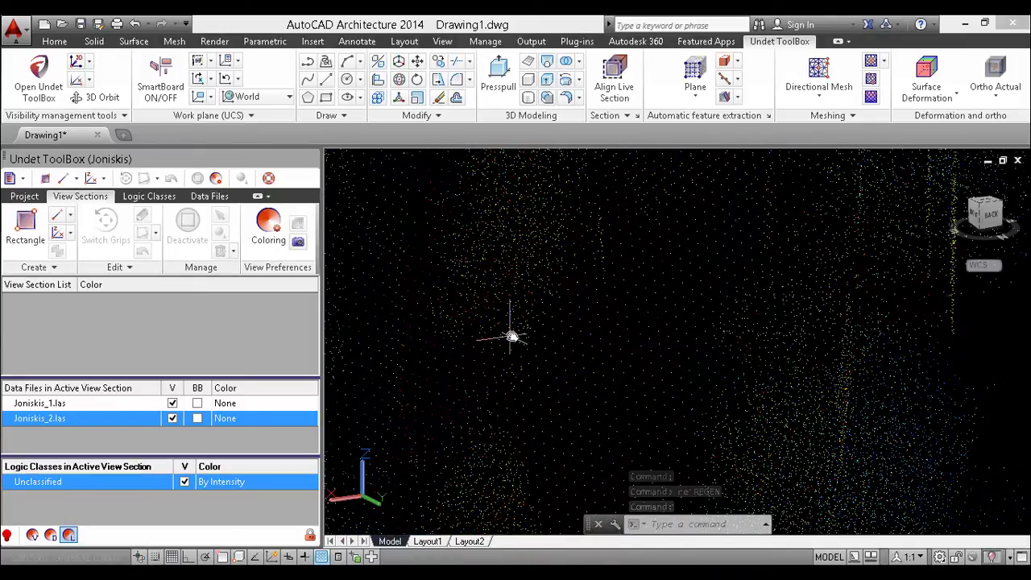
scroll(581, 361, "down", 8)
middle_click_drag(604, 409, 572, 387, "shift")
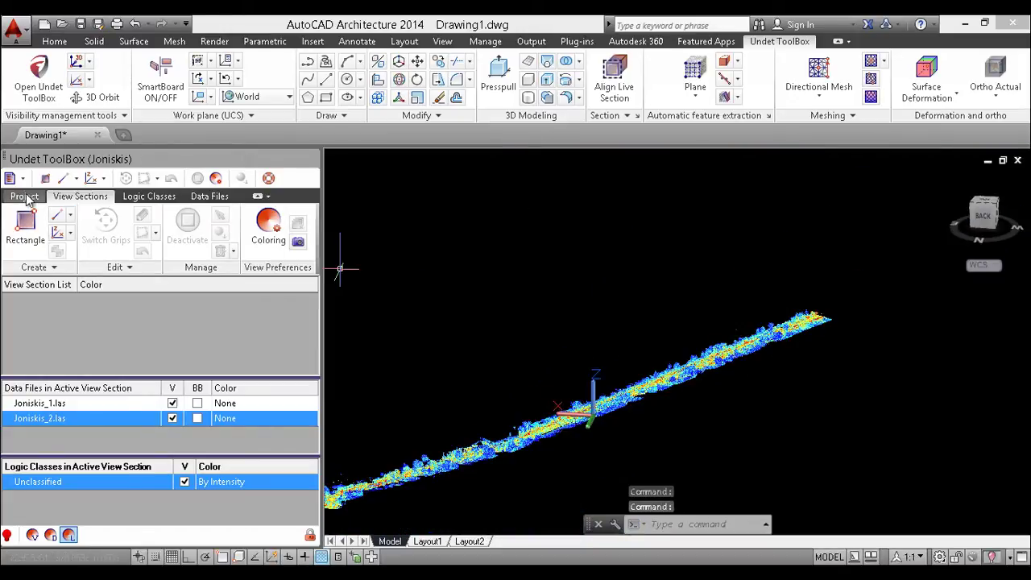
- Review the Joniskis project's properties, including point count, extents and coordinate system
left_click(25, 197)
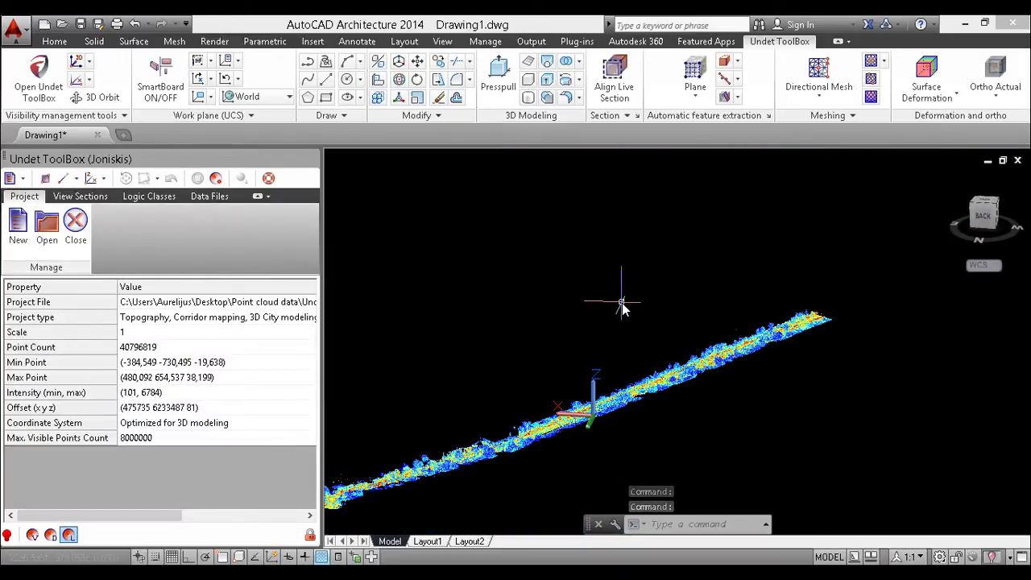
scroll(612, 303, "down", 1)
middle_click_drag(580, 295, 647, 345, "shift")
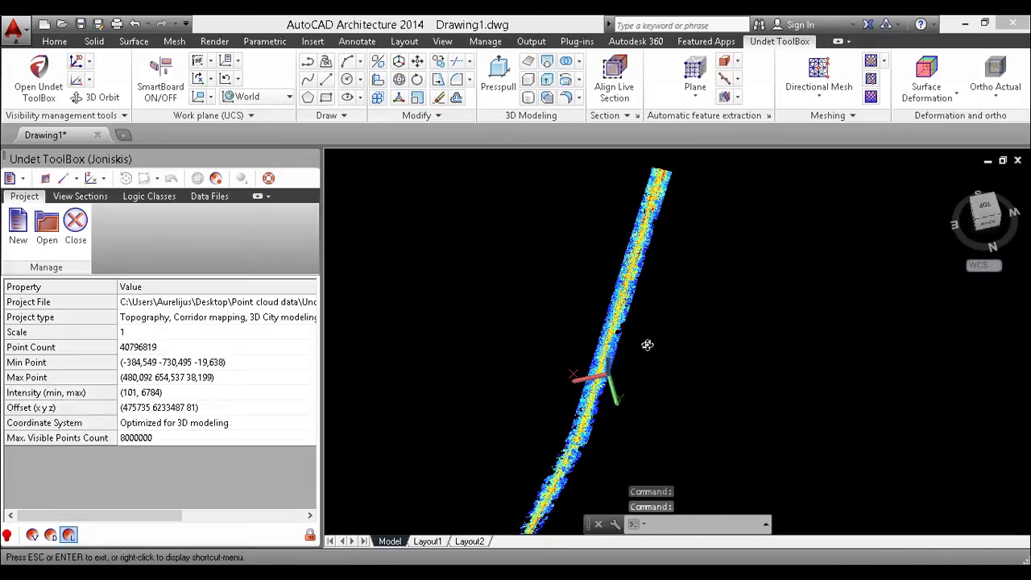
- Align the top view by a line running parallel to the straight upper part of the road corridor
left_click(989, 211)
left_click(85, 197)
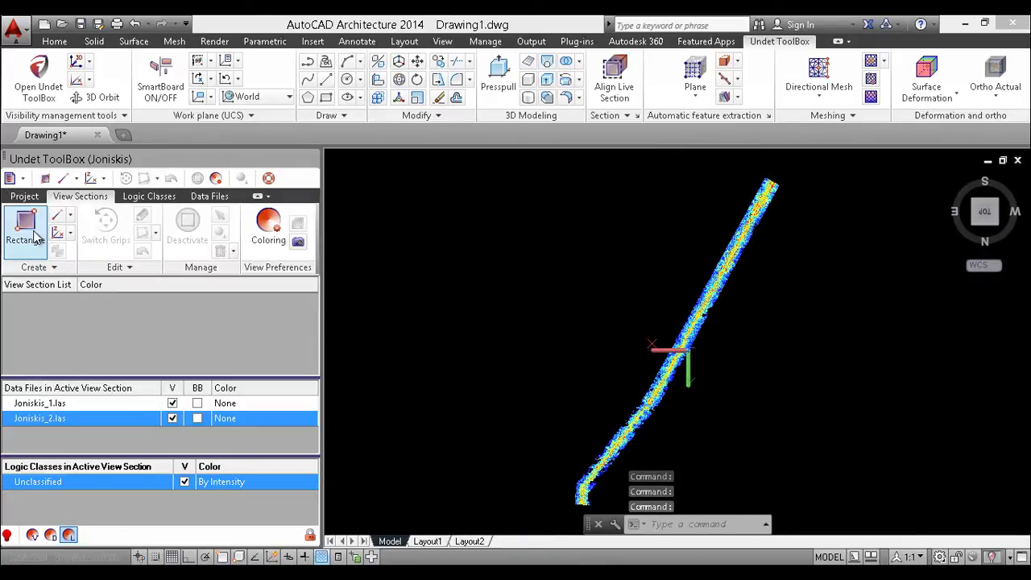
left_click(88, 81)
left_click(113, 104)
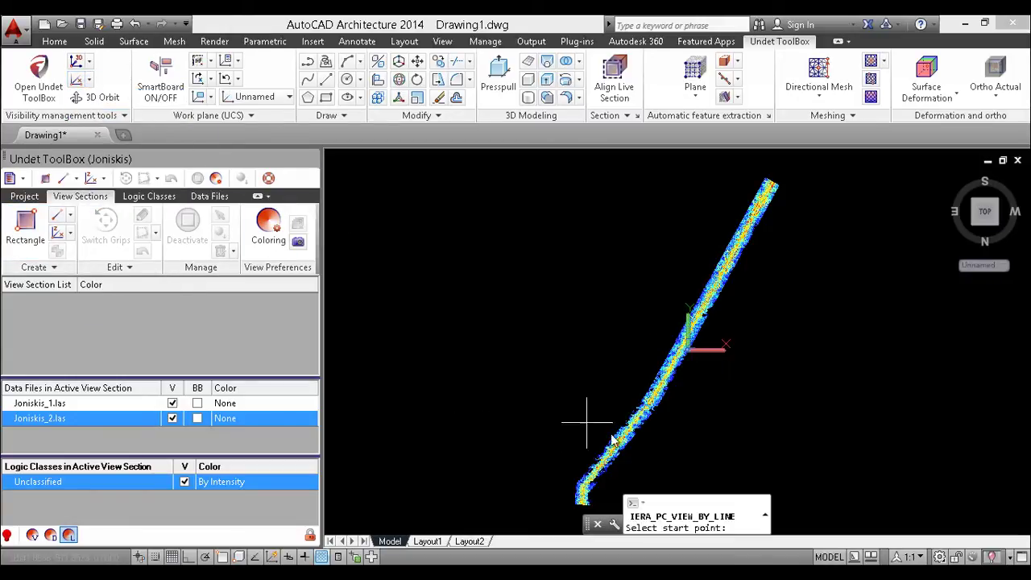
left_click(637, 357)
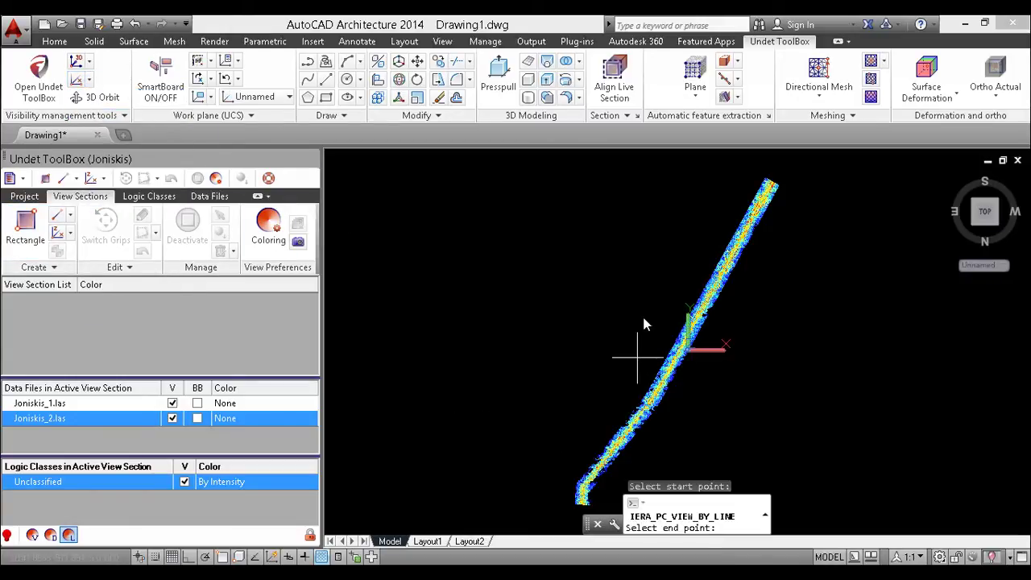
left_click(729, 191)
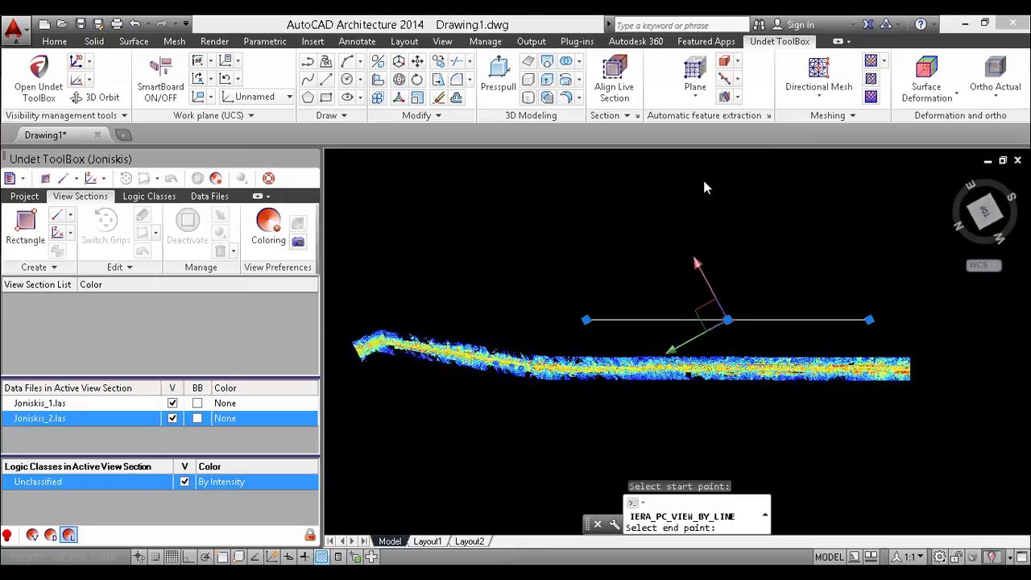
- Create a rectangular view section across the full width of the straight part of the road corridor
left_click(24, 228)
left_click(630, 352)
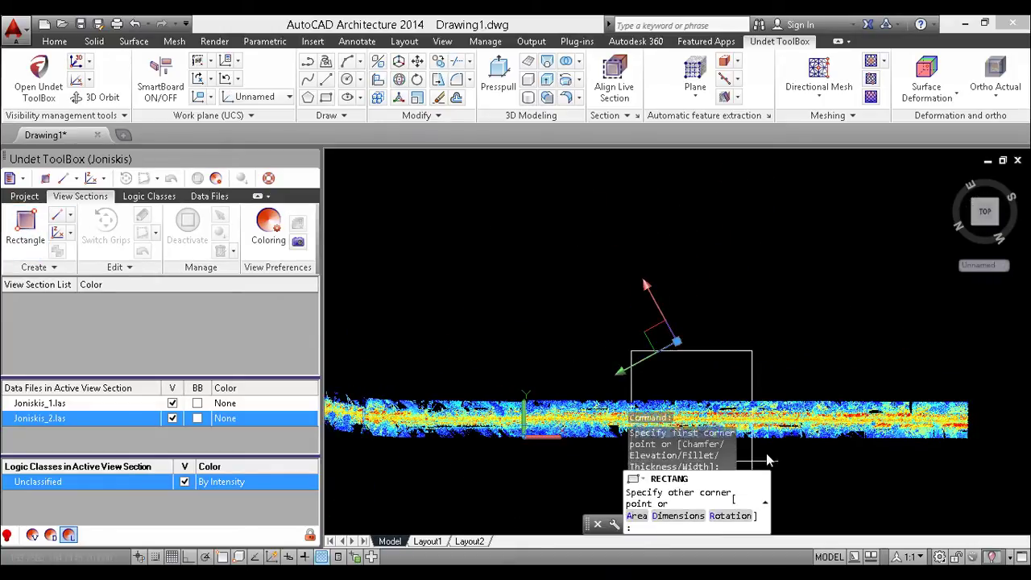
left_click(826, 457)
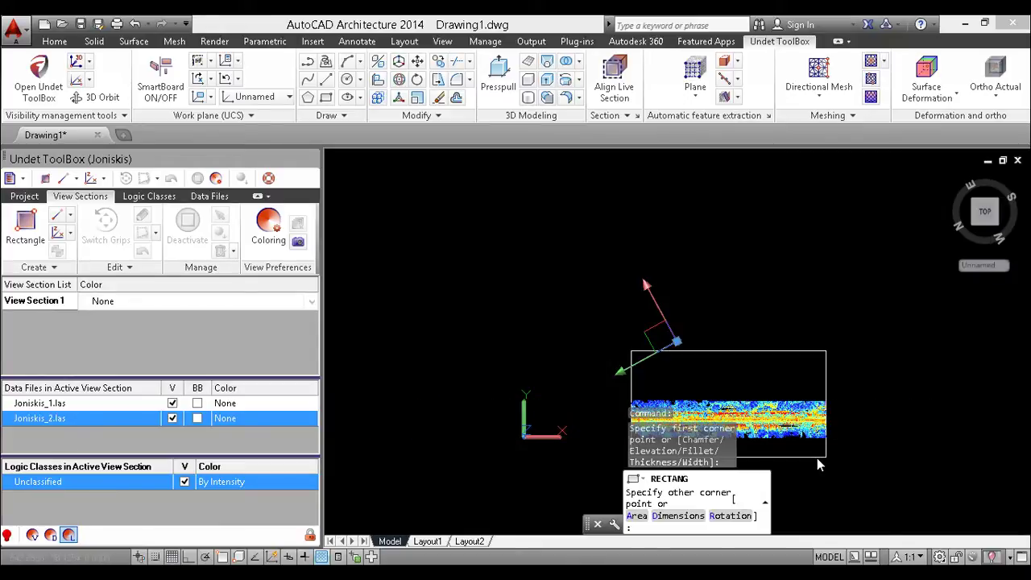
middle_click_drag(802, 423, 696, 368)
- Measure the length of the clipped road section along its long upper edge
type("dist")
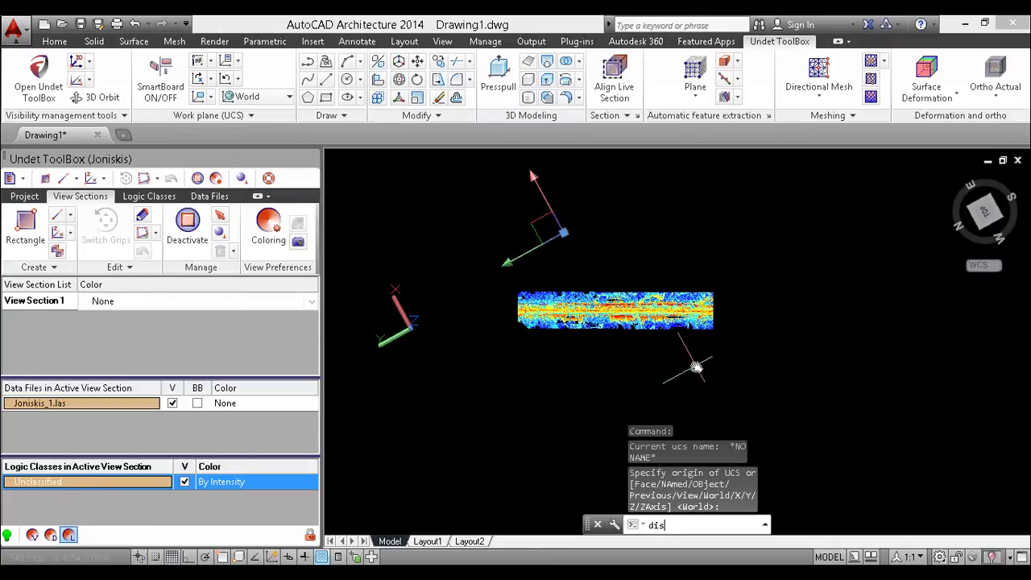
key("Return")
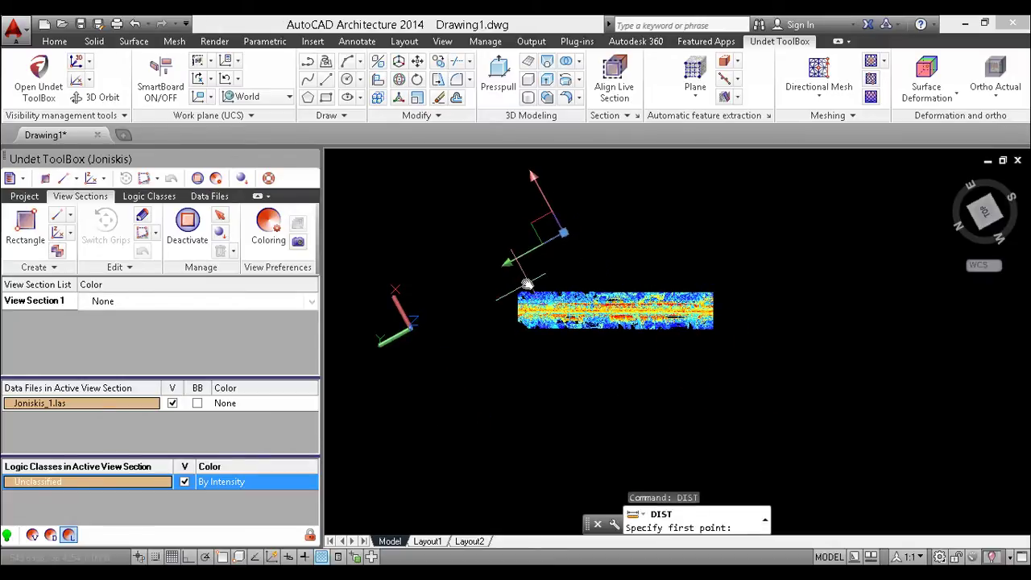
left_click(519, 281)
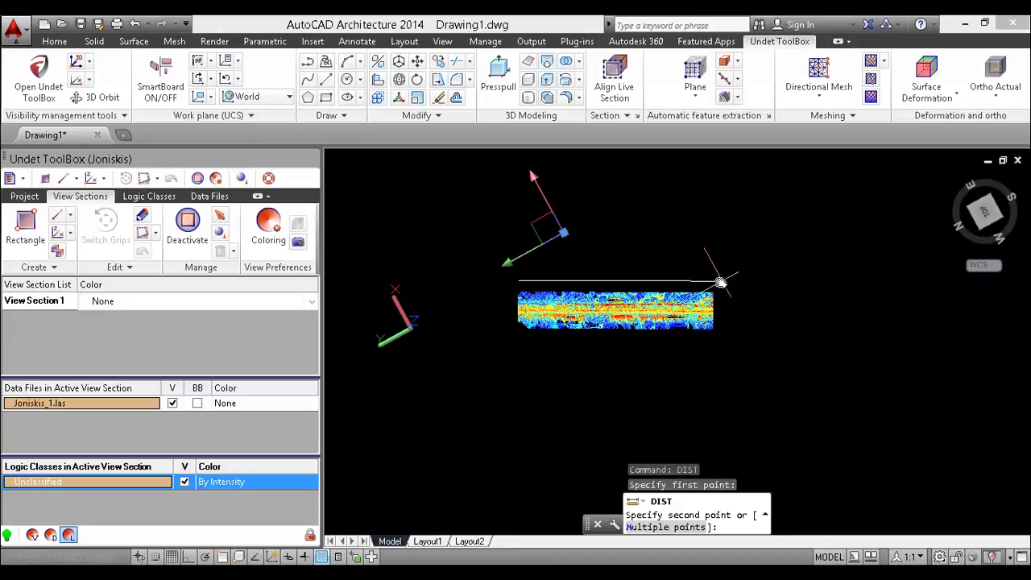
left_click(718, 283)
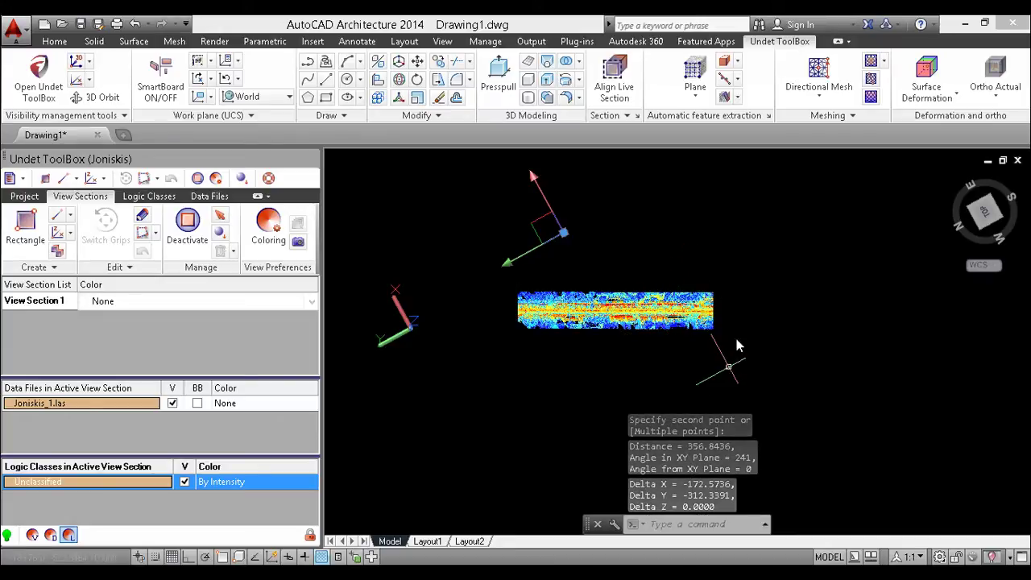
- Examine the clipped section from the front, looking along the road between the trees and power lines
middle_click_drag(733, 368, 647, 291, "shift")
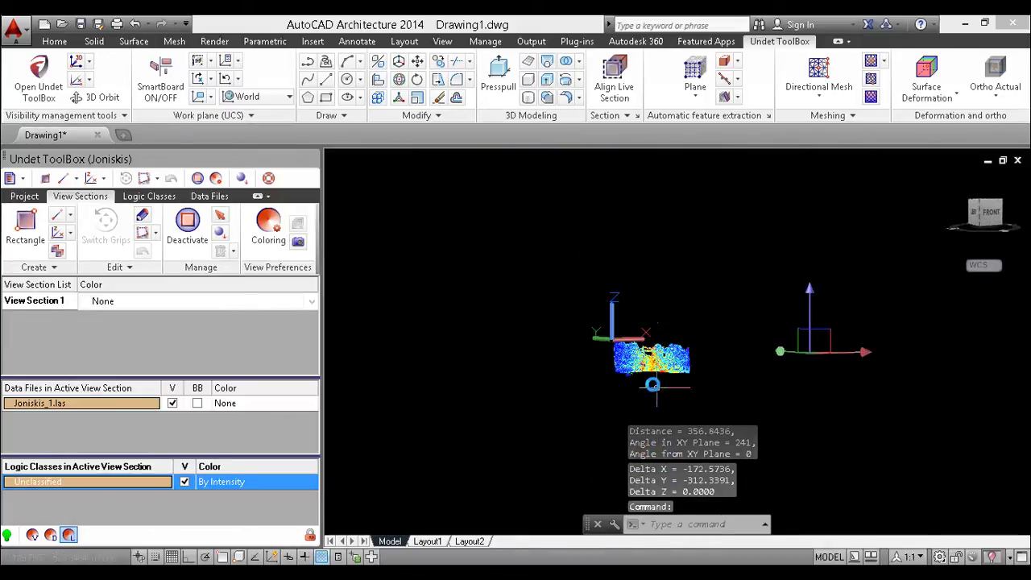
scroll(643, 359, "up", 10)
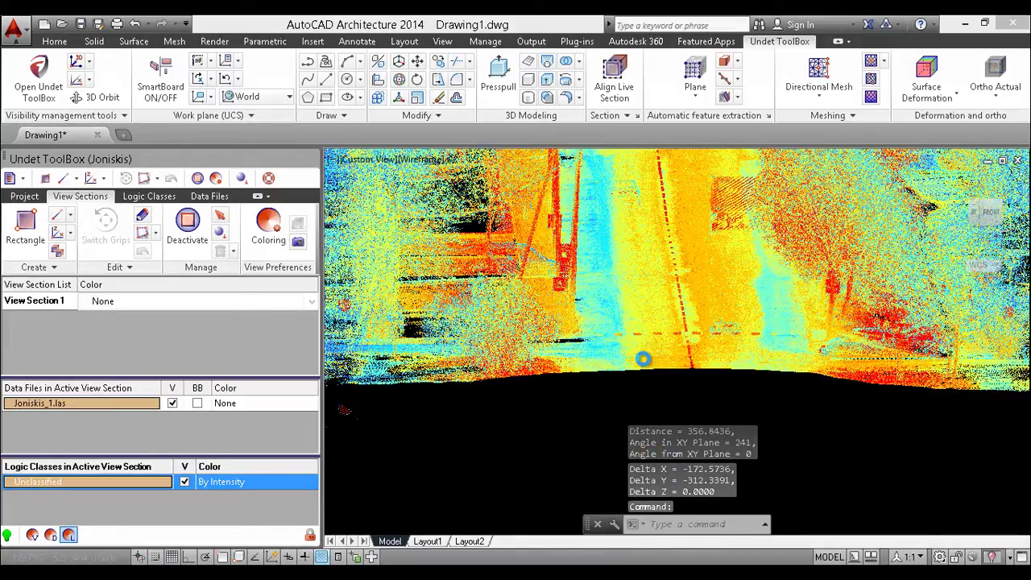
scroll(643, 360, "down", 6)
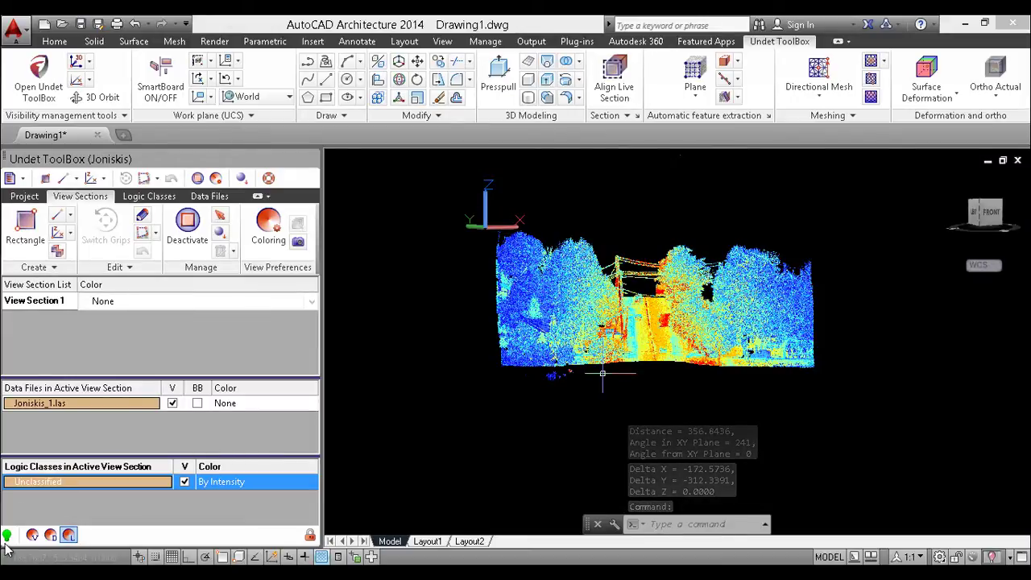
scroll(677, 362, "up", 4)
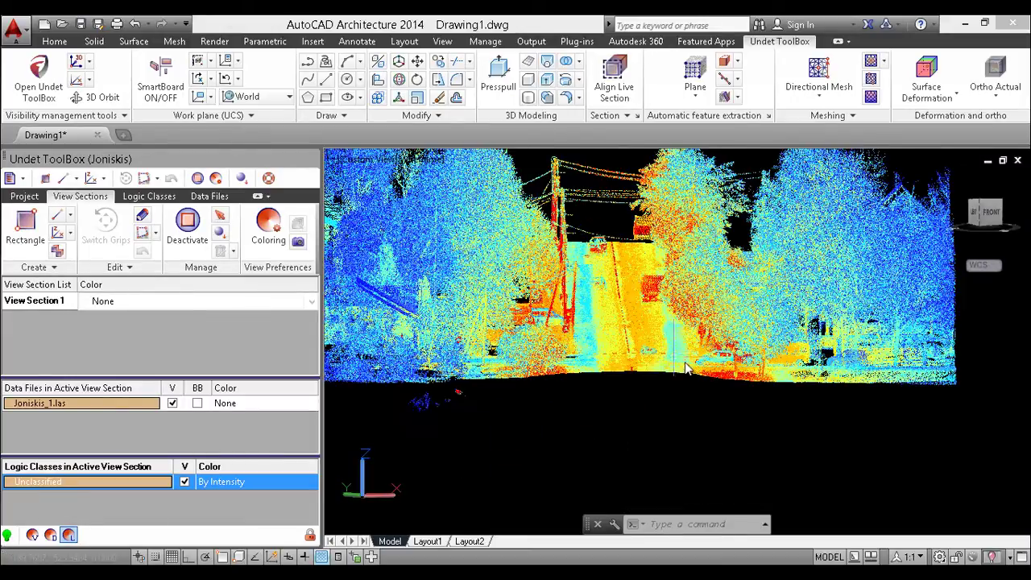
mouse_move(647, 403)
middle_mouse_down("shift")
mouse_move(638, 395)
mouse_move(649, 396)
middle_mouse_up("shift")
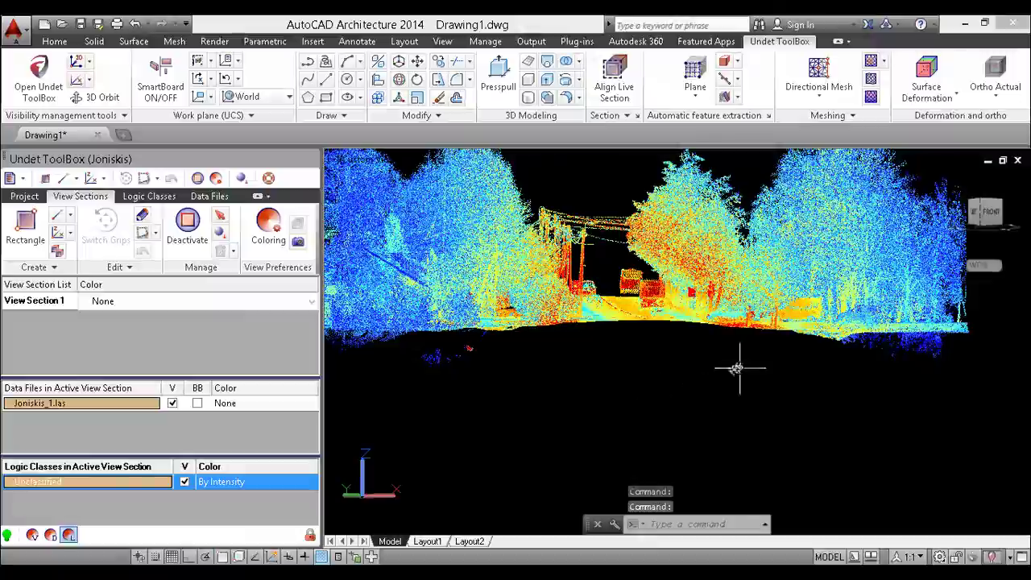
- Examine the clipped section's road surface, buildings and trees from above, from the side and at an angle
middle_click_drag(737, 368, 755, 213, "shift")
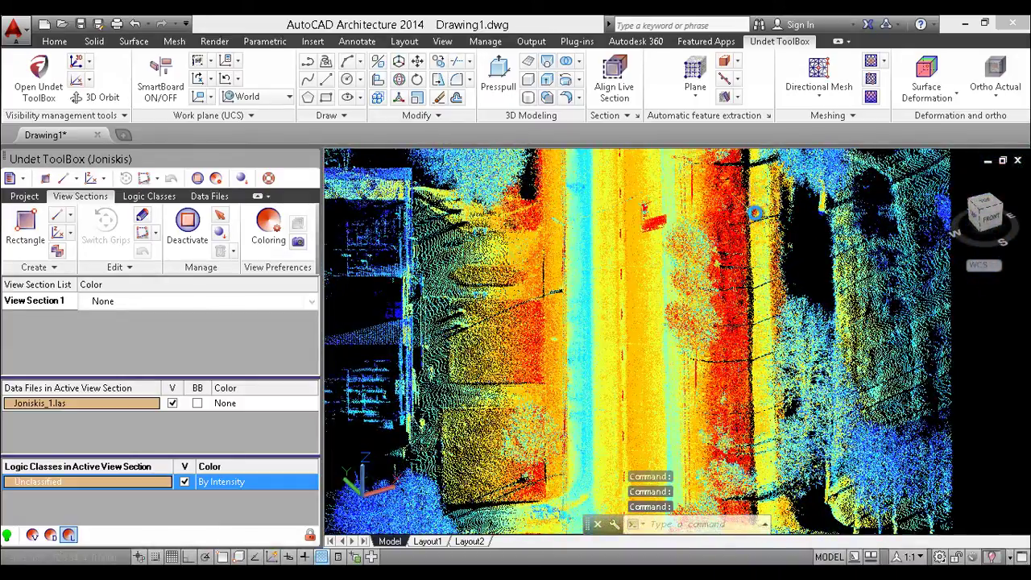
scroll(765, 218, "up", 6)
scroll(786, 319, "down", 8)
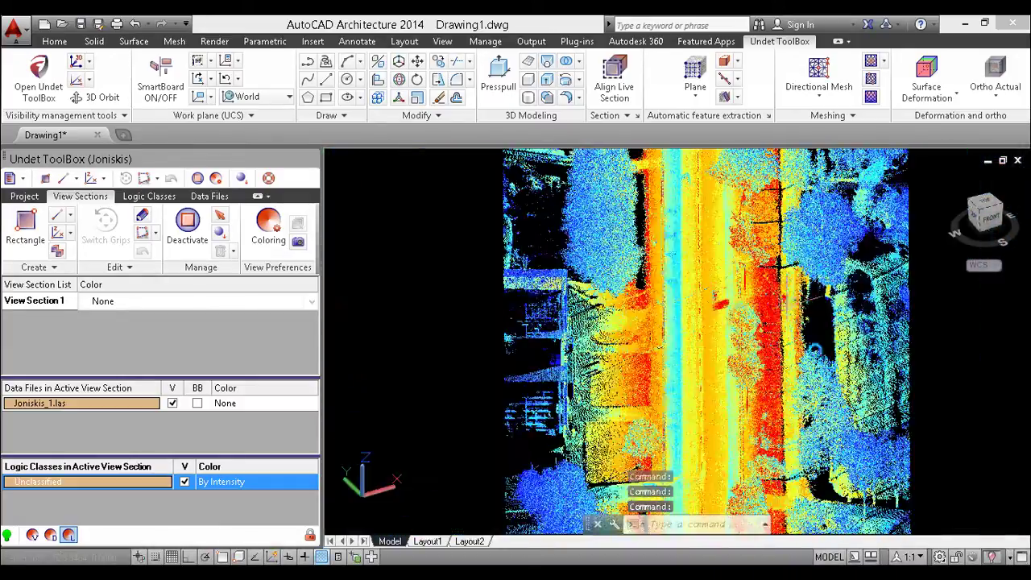
middle_click_drag(785, 319, 677, 323, "shift")
scroll(680, 318, "up", 8)
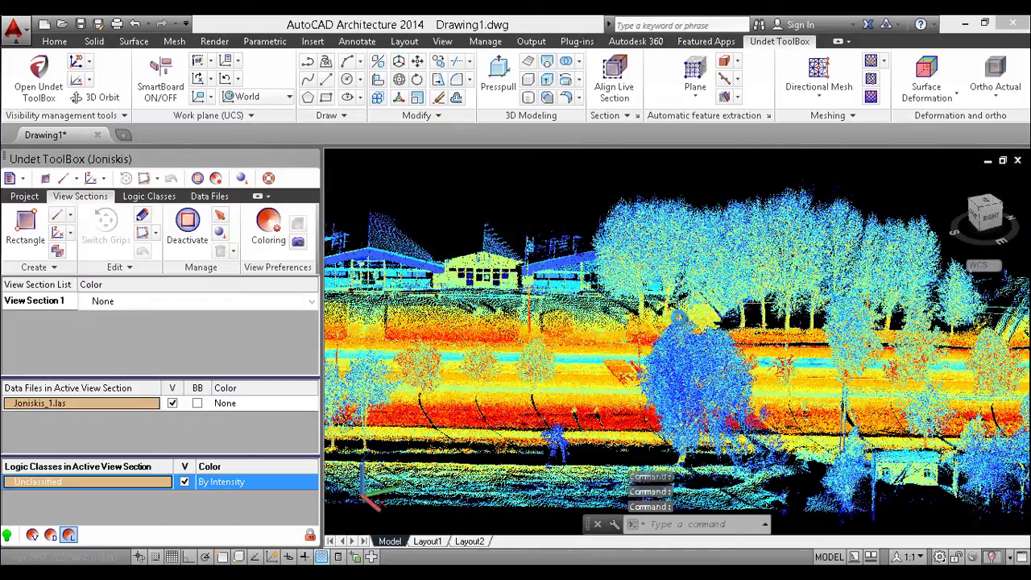
scroll(679, 319, "down", 8)
middle_click_drag(721, 354, 636, 331, "shift")
scroll(647, 343, "up", 8)
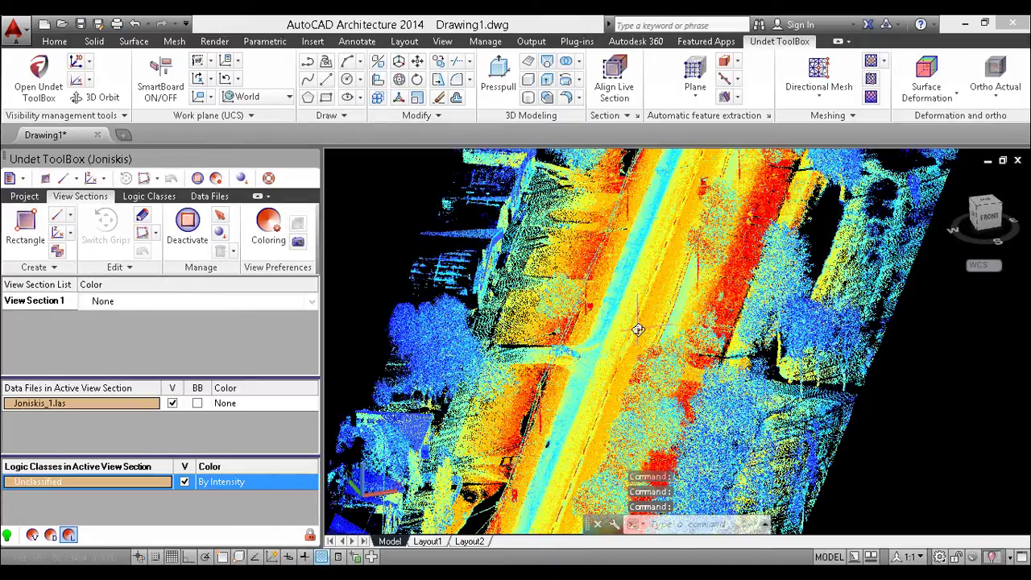
scroll(634, 337, "up", 2)
scroll(636, 330, "down", 10)
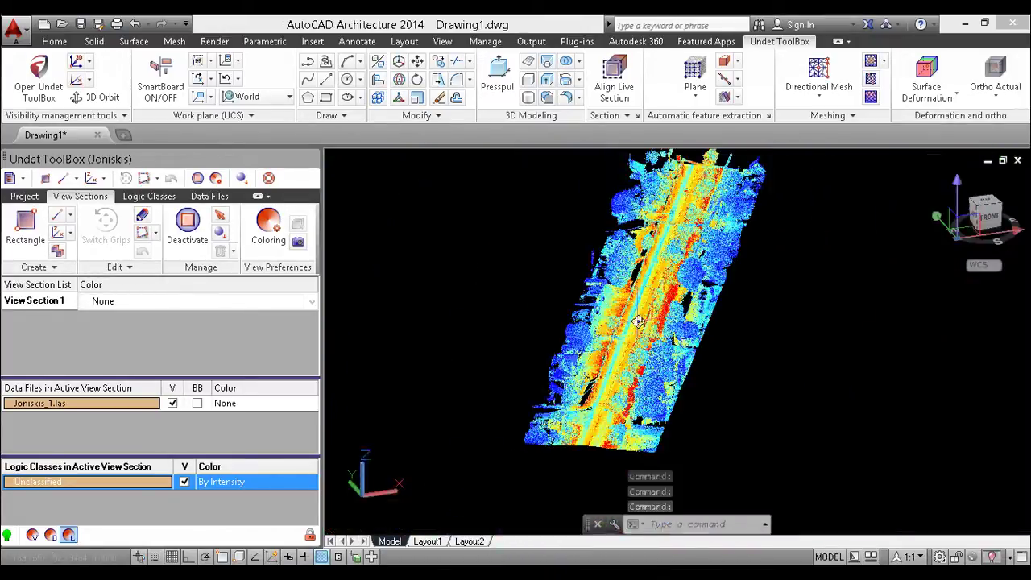
- Start a Directional Mesh in top view, with its direction running along the road section and a grid size of 0.5
left_click(988, 204)
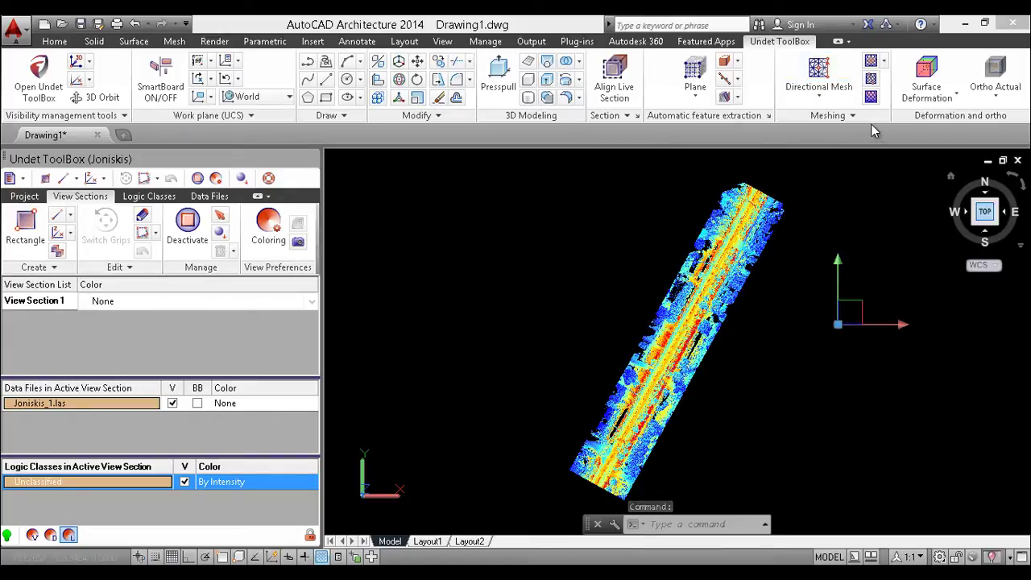
left_click(818, 89)
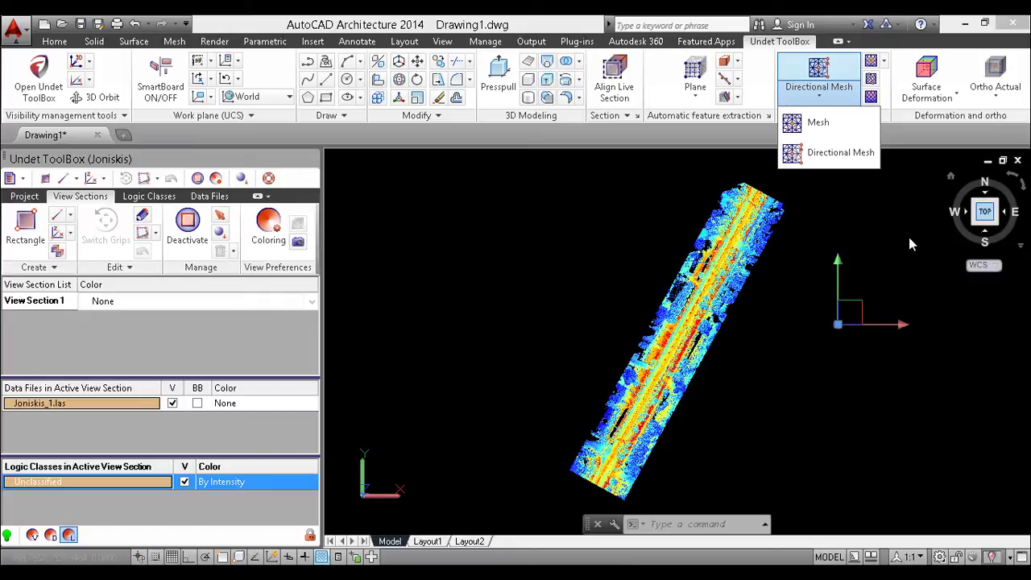
left_click(841, 153)
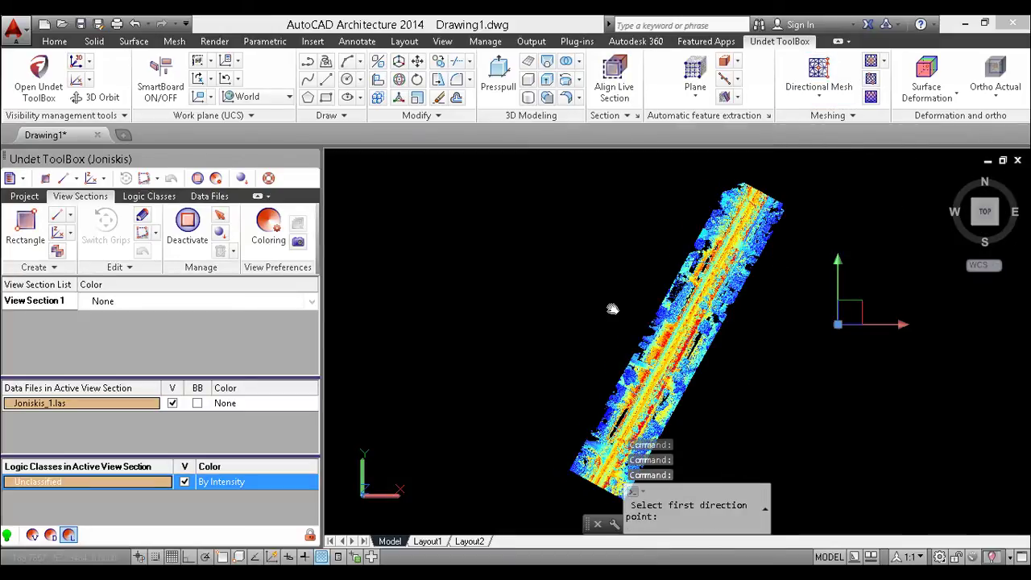
middle_click_drag(612, 309, 489, 222)
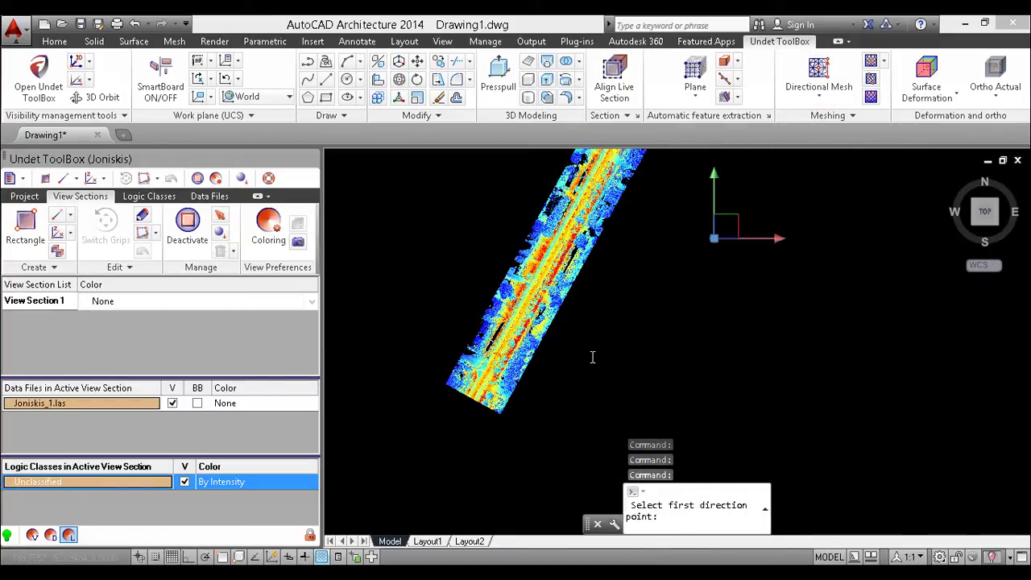
scroll(593, 357, "down", 2)
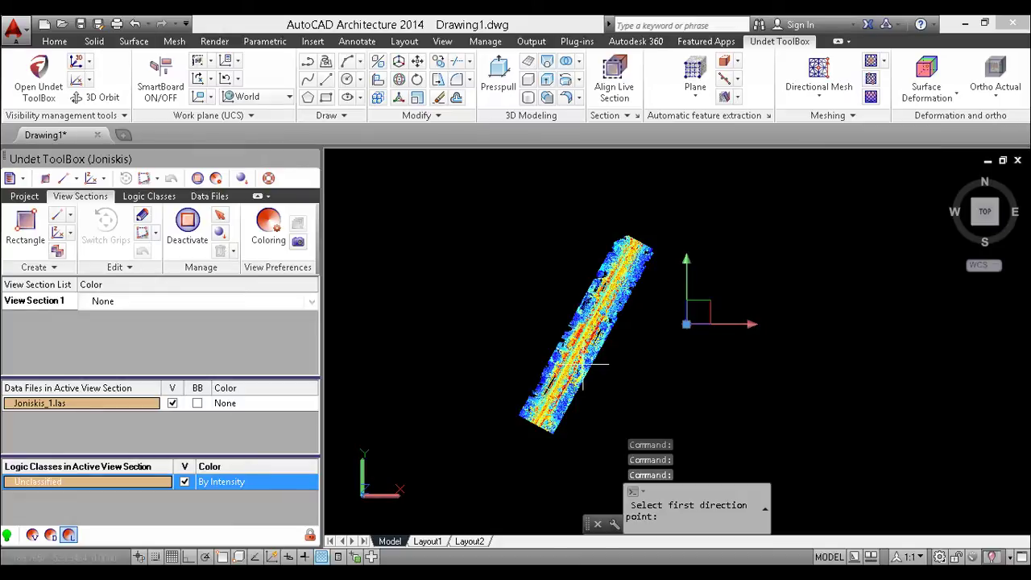
left_click(523, 450)
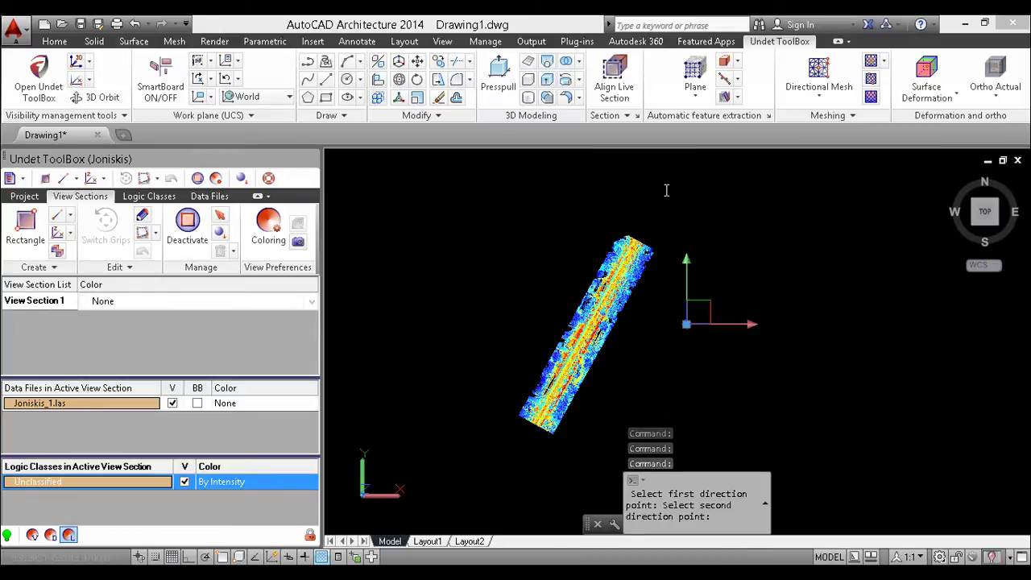
left_click(669, 187)
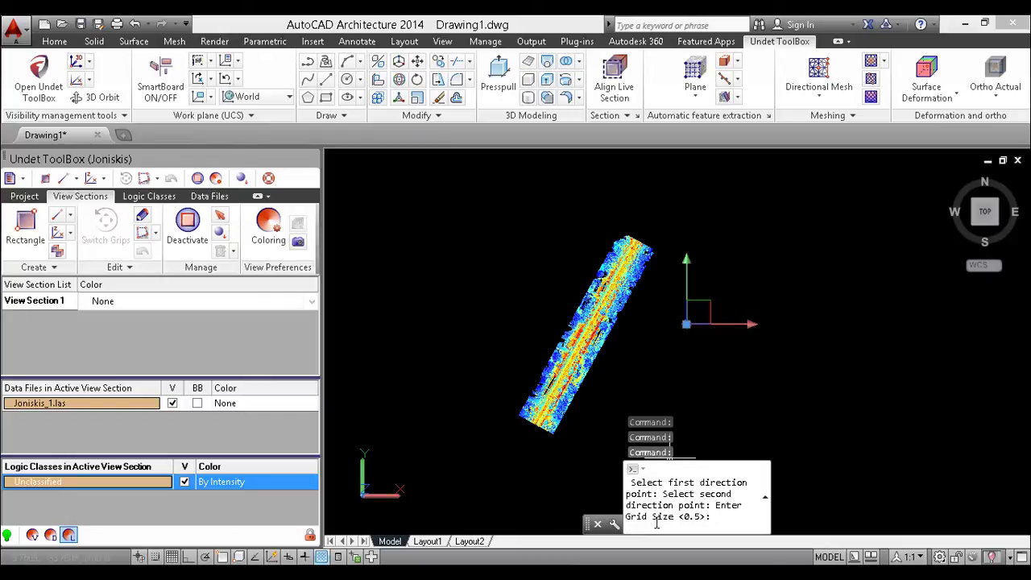
type("0.5")
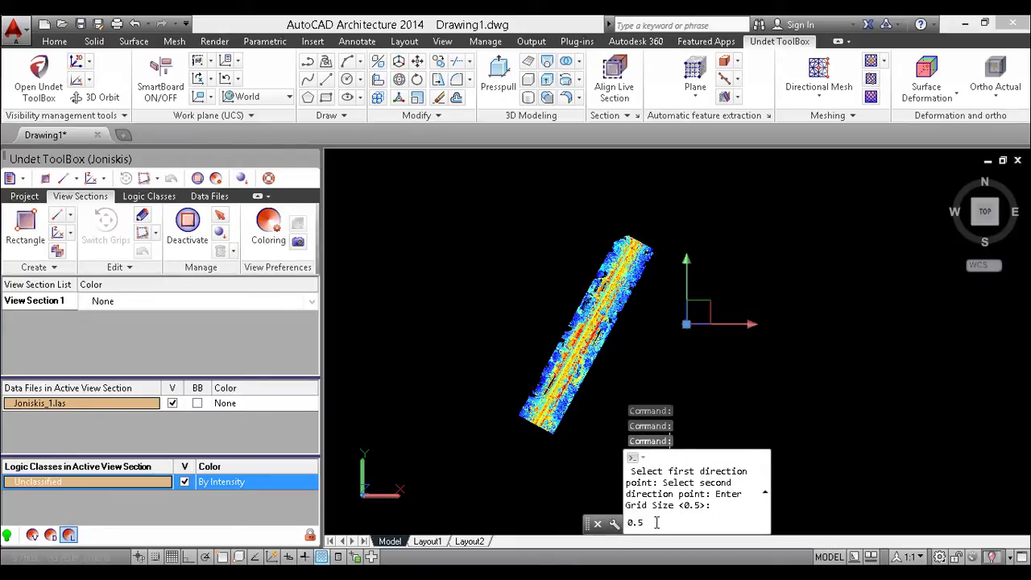
key("Return")
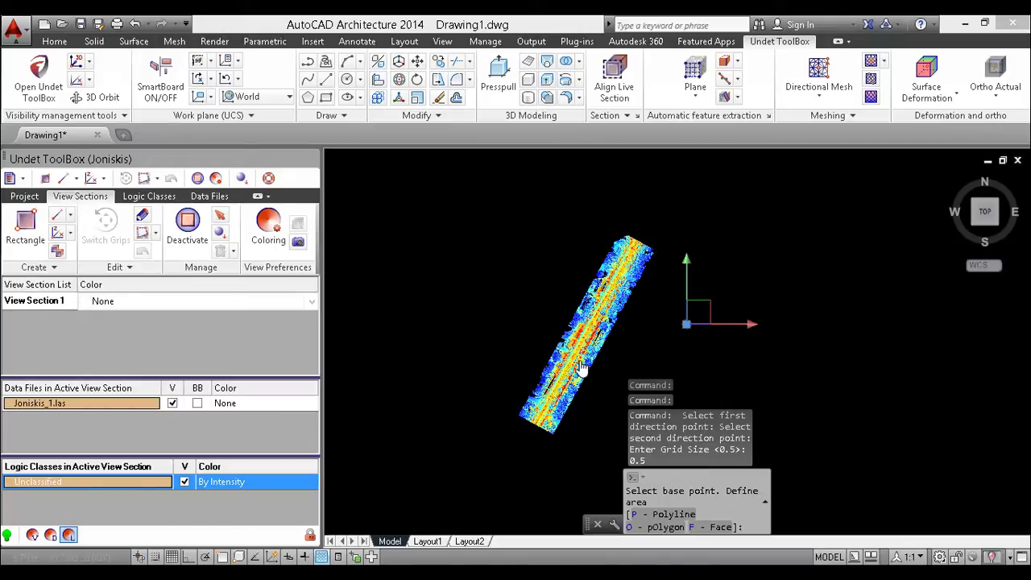
- Set the mesh base point on the road surface, beside the side-road junction near the middle of the section
scroll(582, 368, "up", 5)
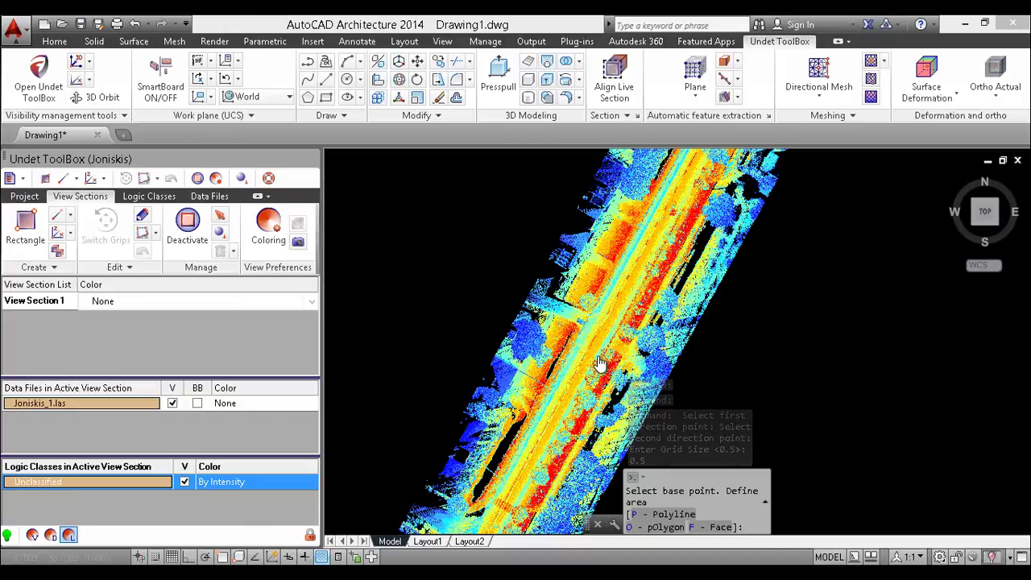
scroll(600, 365, "up", 3)
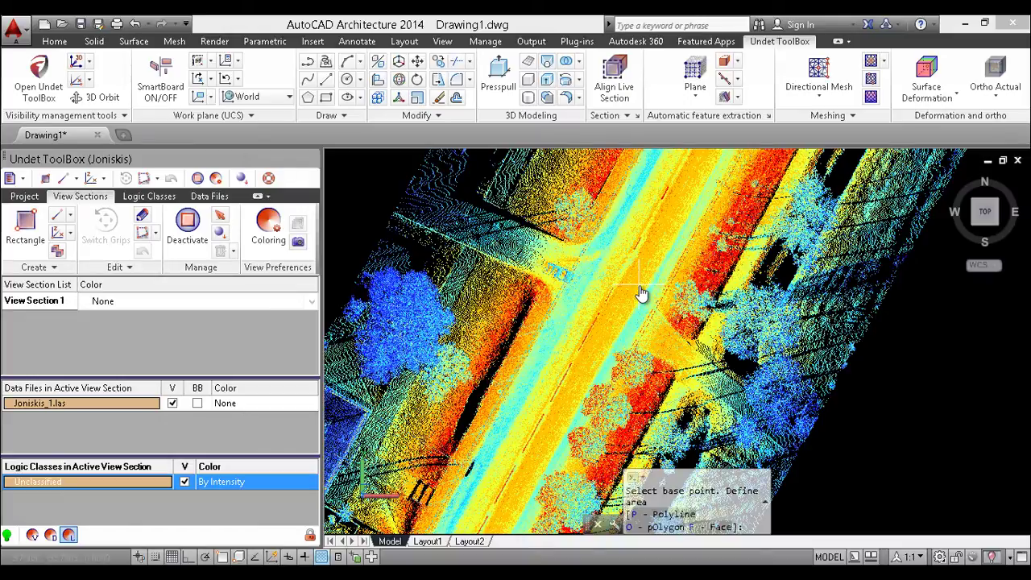
scroll(640, 294, "up", 2)
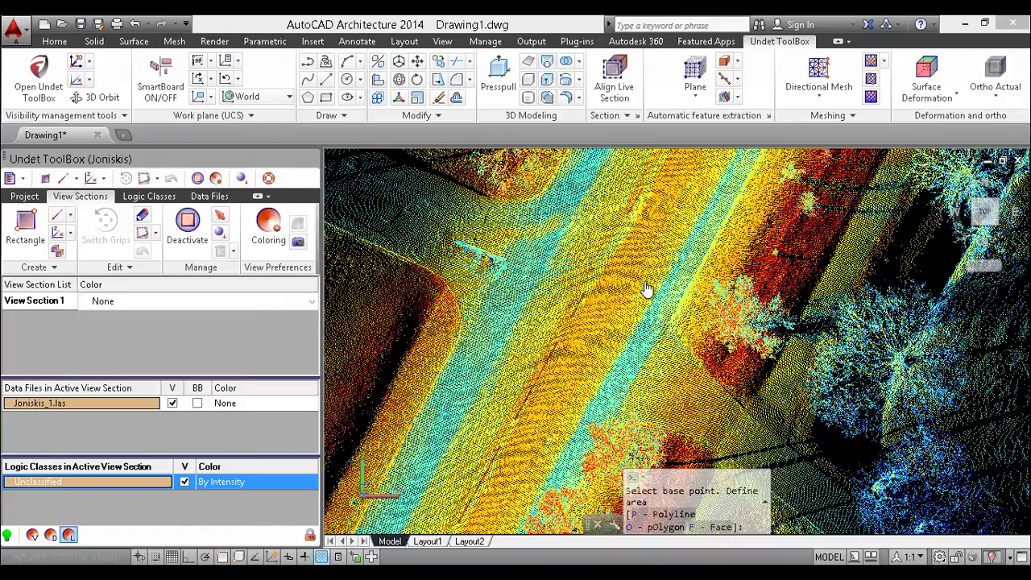
left_click(644, 280)
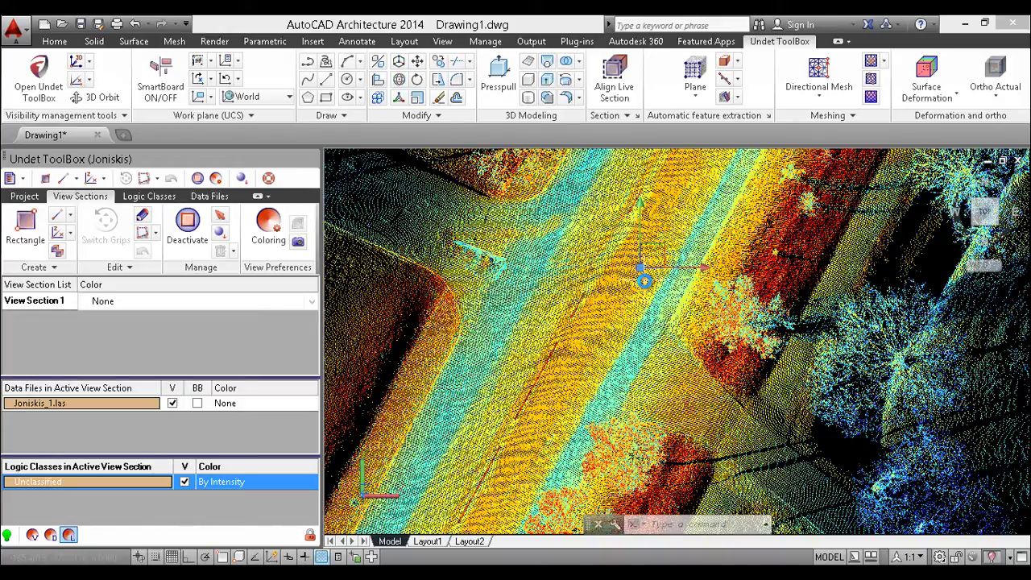
- Stretch the eastern corner of the mesh boundary slightly outward around the road section and generate the directional mesh
scroll(649, 280, "down", 4)
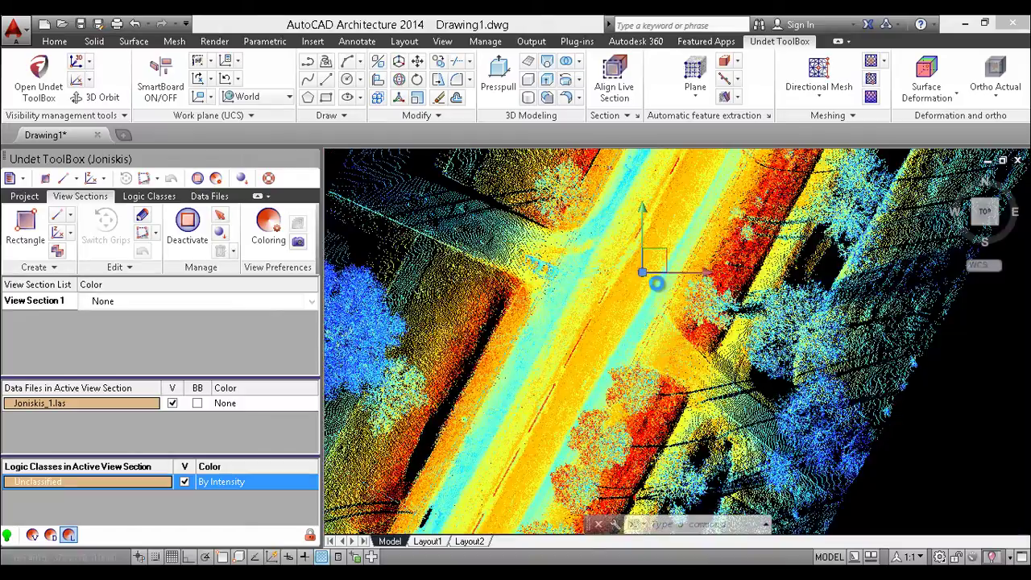
scroll(672, 279, "down", 3)
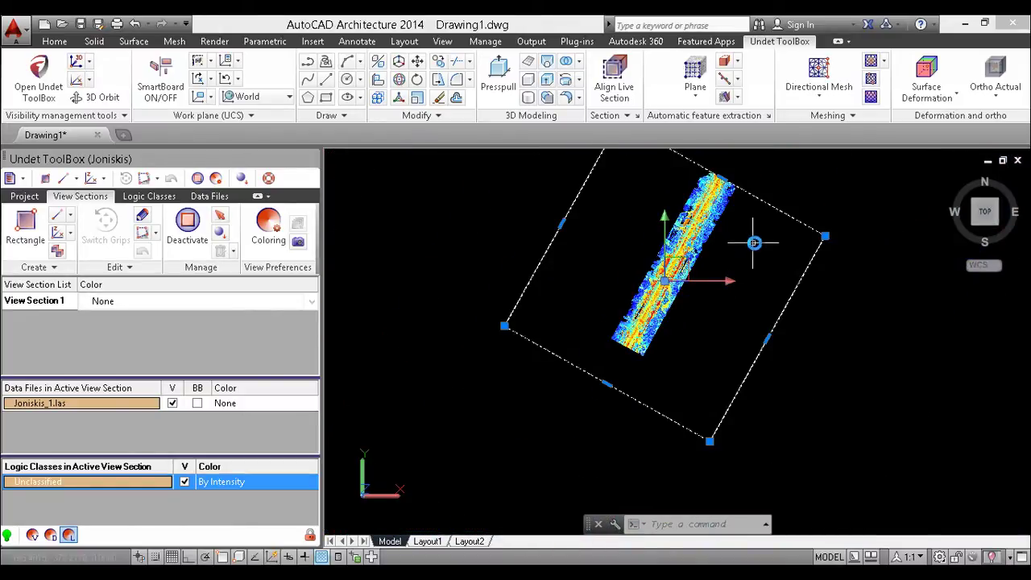
middle_click_drag(752, 239, 730, 295)
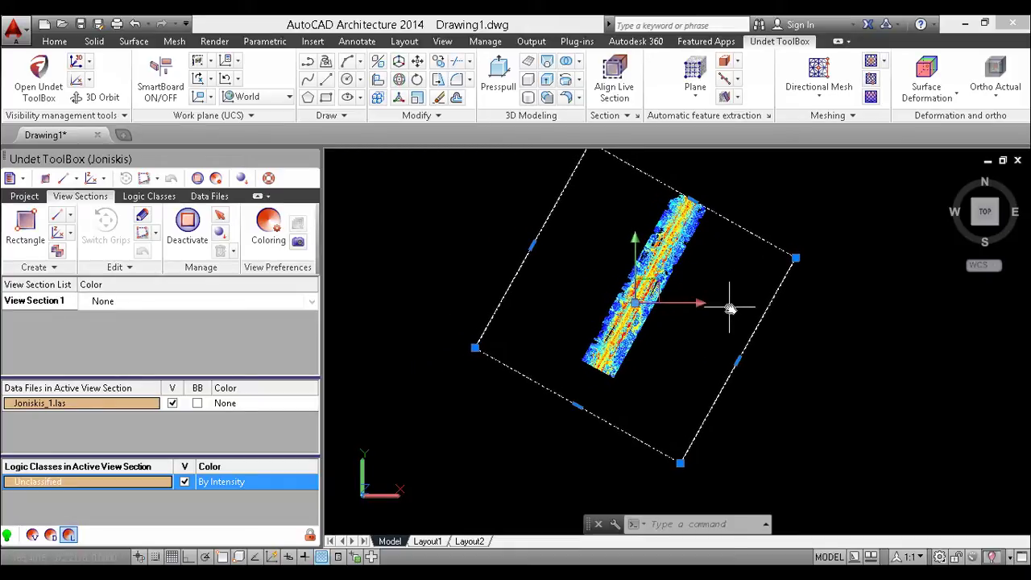
left_click(796, 259)
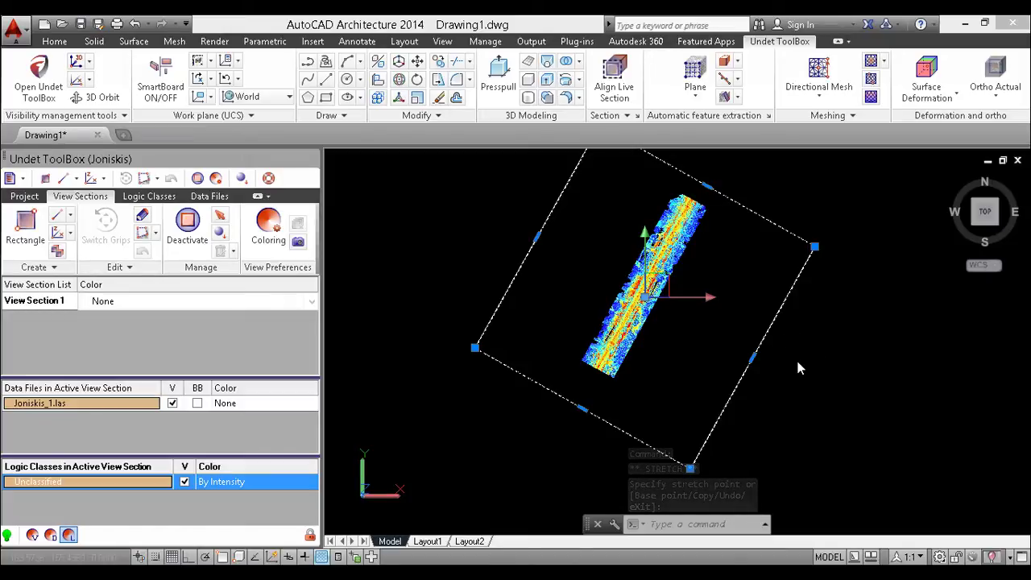
left_click(798, 362)
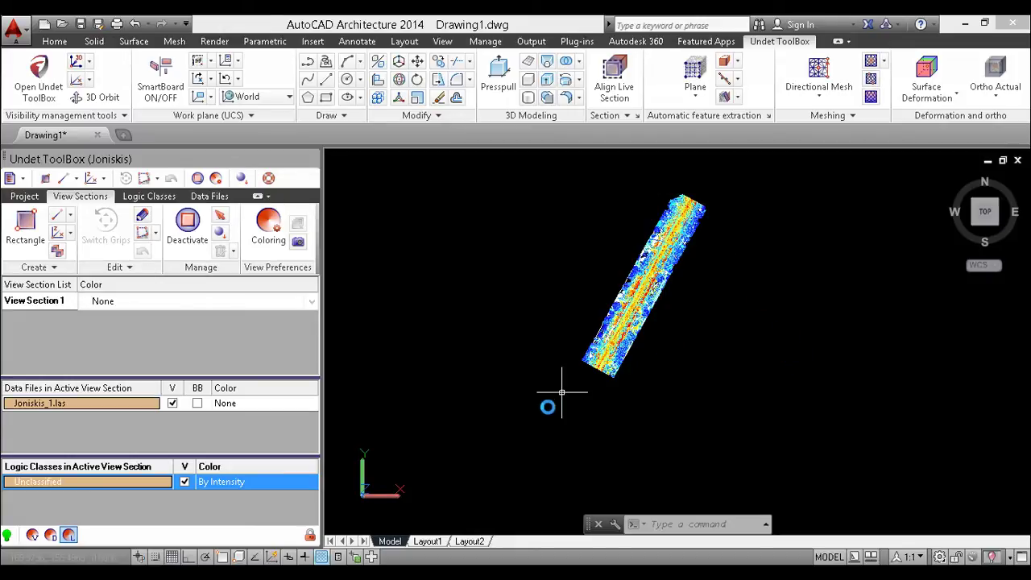
- Hide the Unclassified points and display the road mesh in the Shaded visual style
middle_click_drag(576, 398, 683, 316, "shift")
scroll(685, 310, "up", 5)
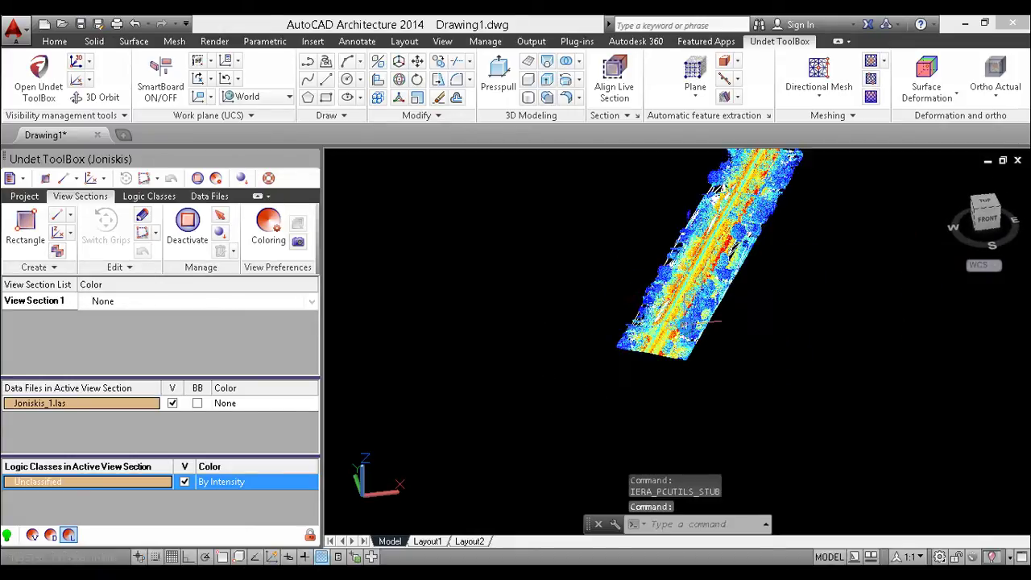
left_click(184, 483)
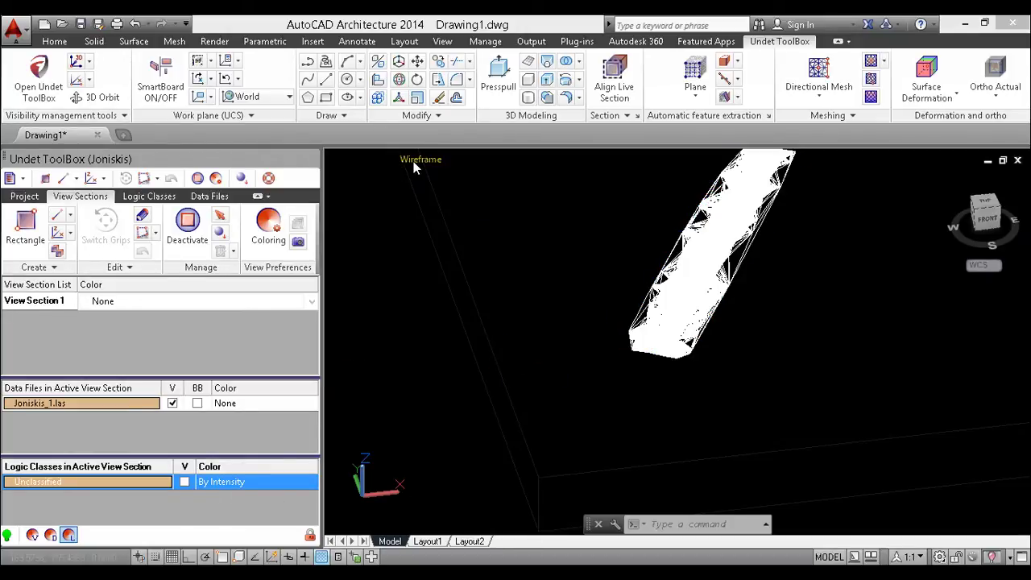
left_click(419, 160)
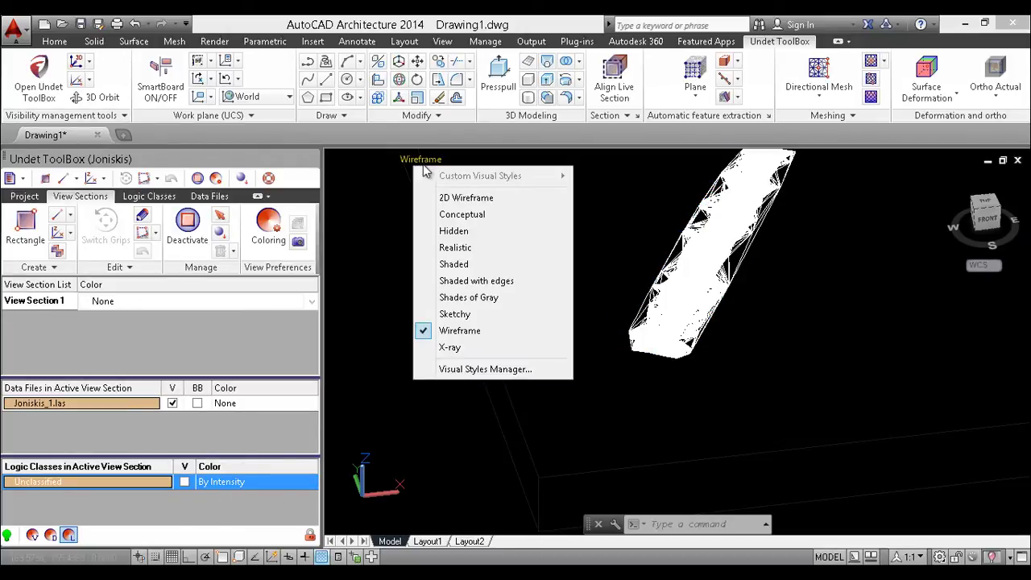
left_click(476, 265)
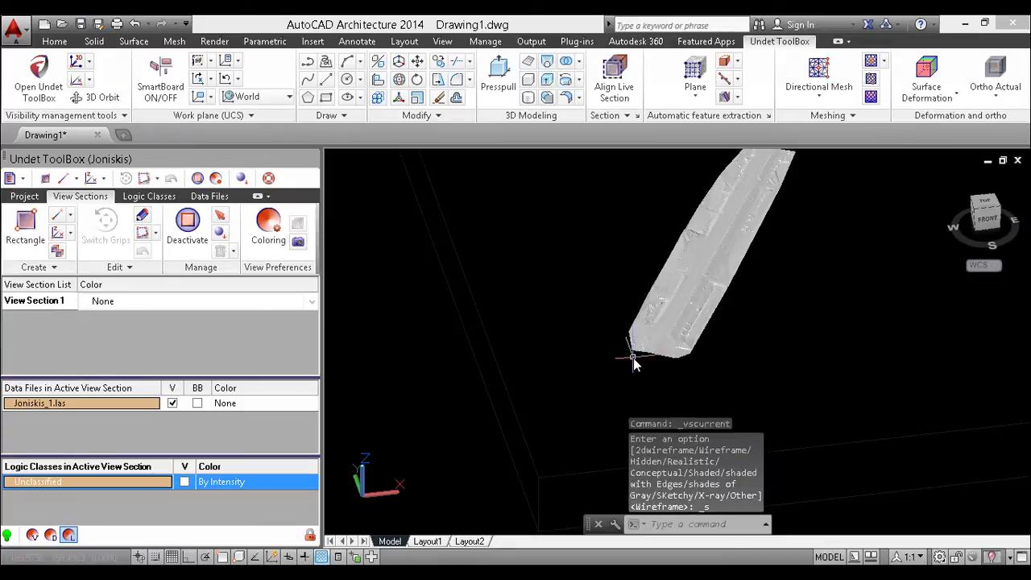
- Compare the shaded mesh with the point cloud from the front, and examine the mesh alone from an angle with the Unclassified points hidden
mouse_move(658, 362)
middle_mouse_down("shift")
mouse_move(610, 369)
mouse_move(594, 338)
mouse_move(645, 322)
mouse_move(631, 331)
mouse_move(605, 391)
mouse_move(613, 396)
middle_mouse_up("shift")
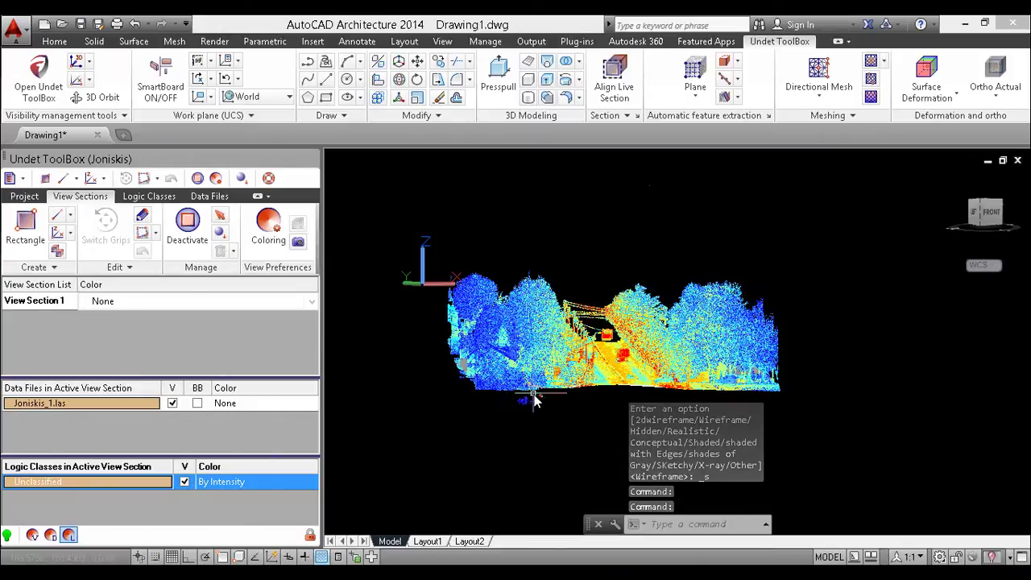
middle_click_drag(605, 385, 353, 425)
scroll(563, 370, "up", 2)
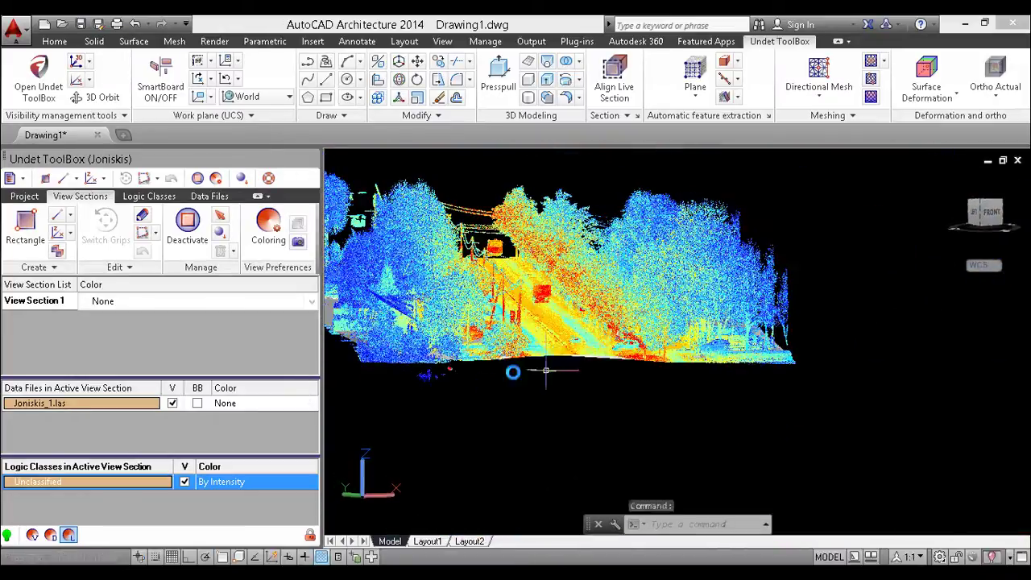
left_click(185, 481)
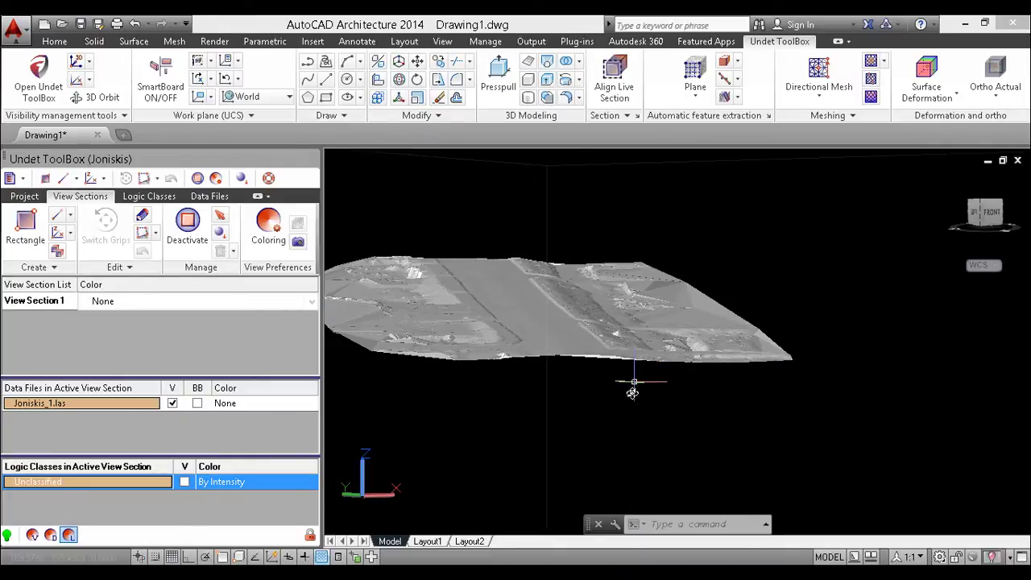
middle_click_drag(632, 388, 632, 439, "shift")
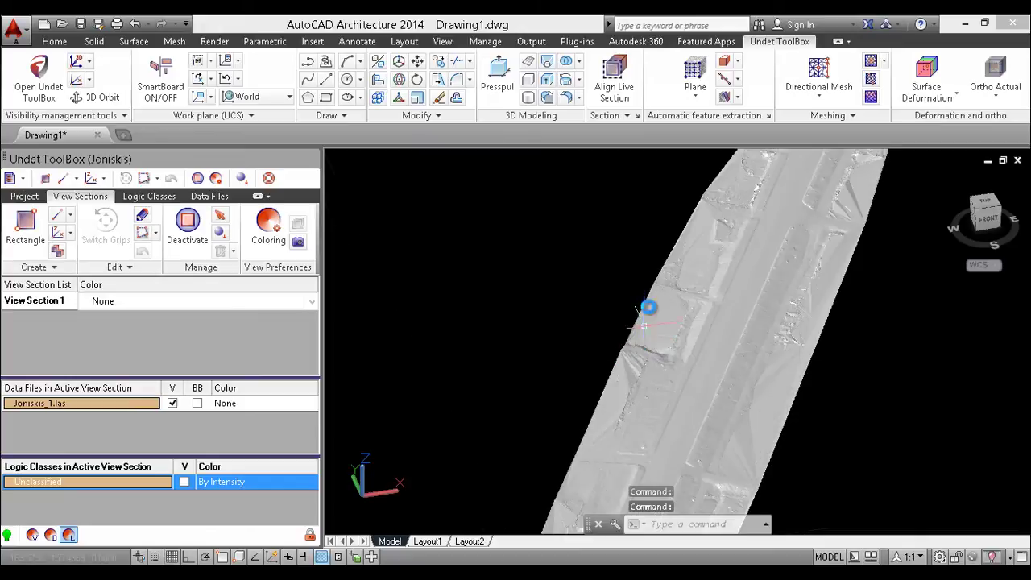
middle_click_drag(649, 308, 584, 311, "shift")
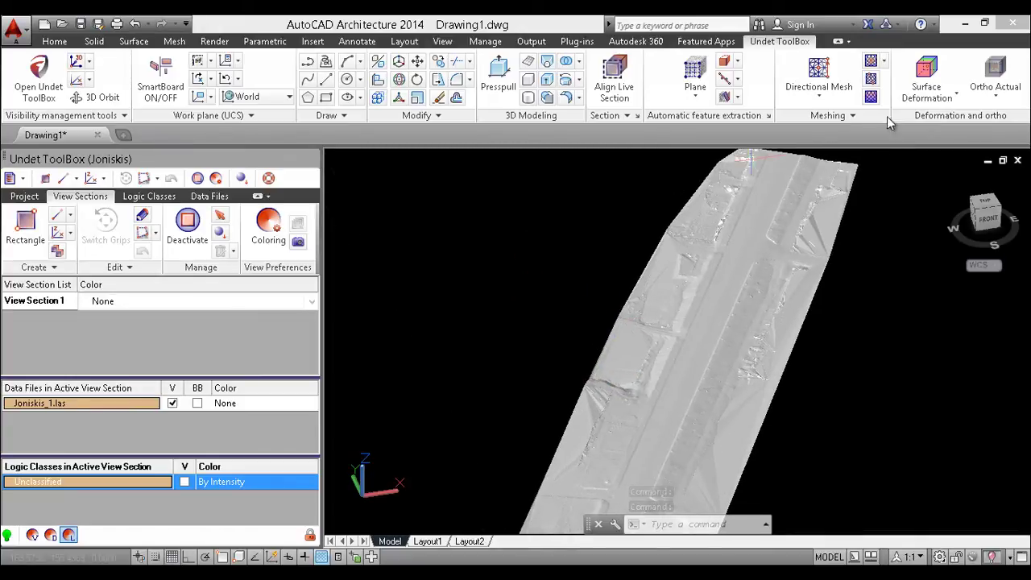
left_click(884, 61)
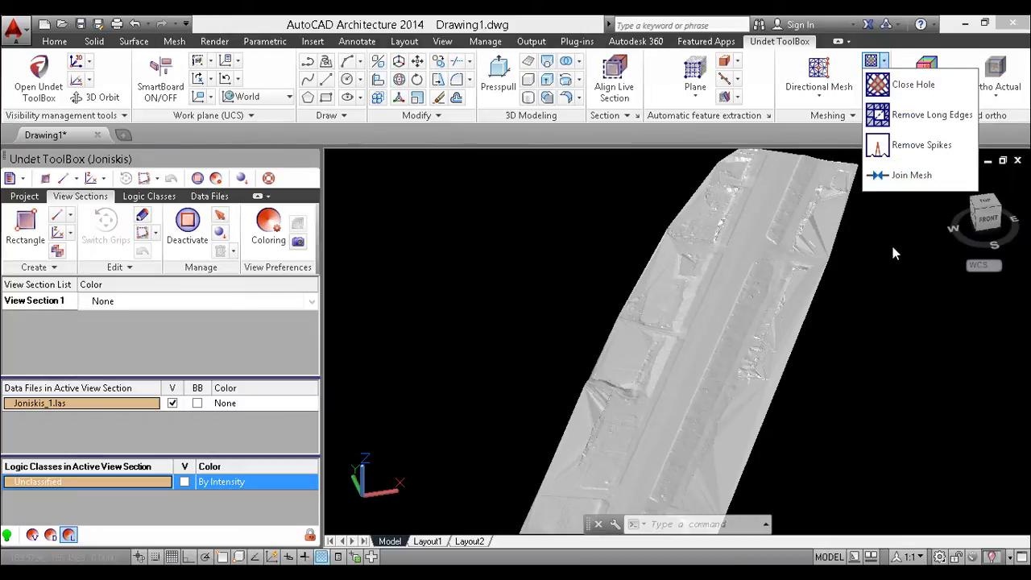
left_click(933, 120)
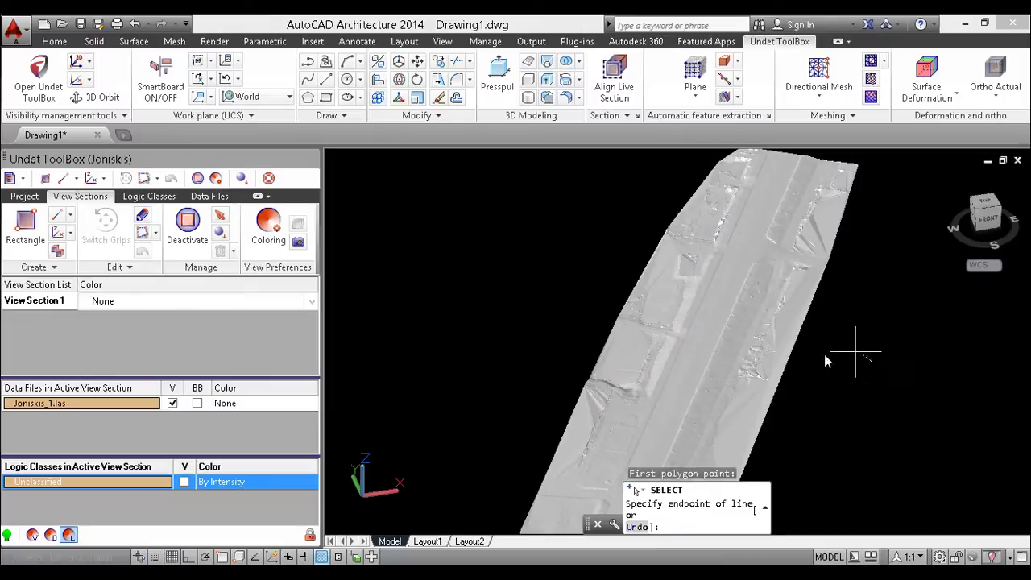
key("Escape")
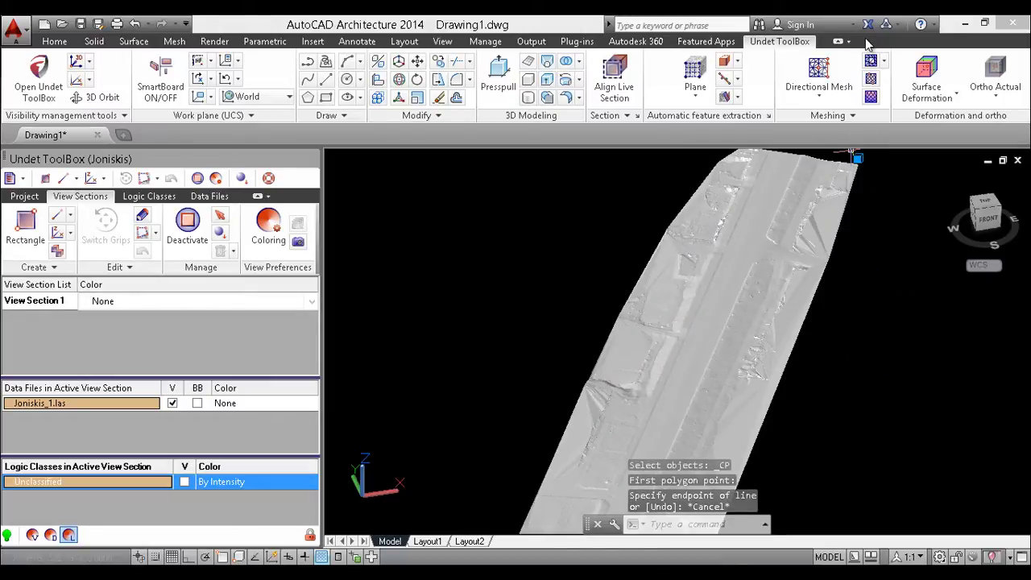
- Start Remove Long Edges and select the mesh faces along the middle of the eastern edge with a crossing polygon
left_click(871, 63)
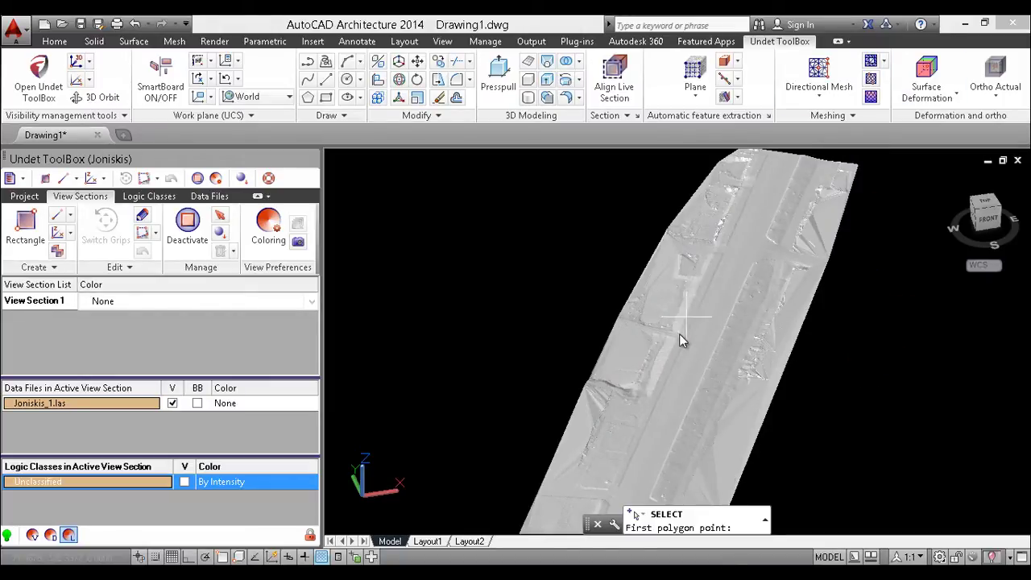
left_click(831, 266)
left_click(767, 306)
left_click(771, 412)
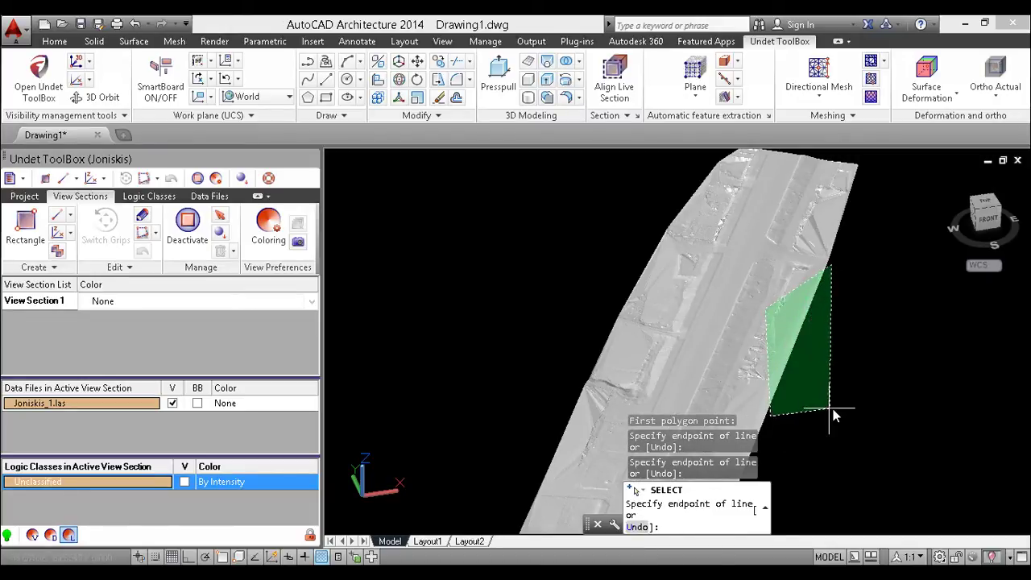
left_click(808, 393)
right_click(816, 381)
left_click(834, 390)
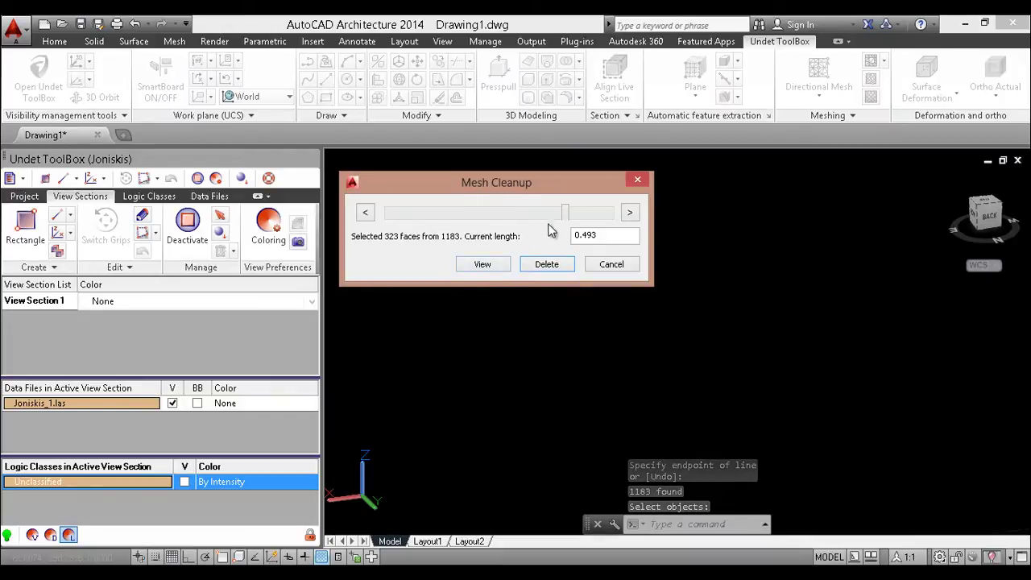
- Set the Mesh Cleanup length to 0.425 and preview the selected long-edged faces from several angles
mouse_move(567, 221)
left_mouse_down()
mouse_move(552, 224)
mouse_move(560, 222)
left_mouse_up()
left_click(483, 265)
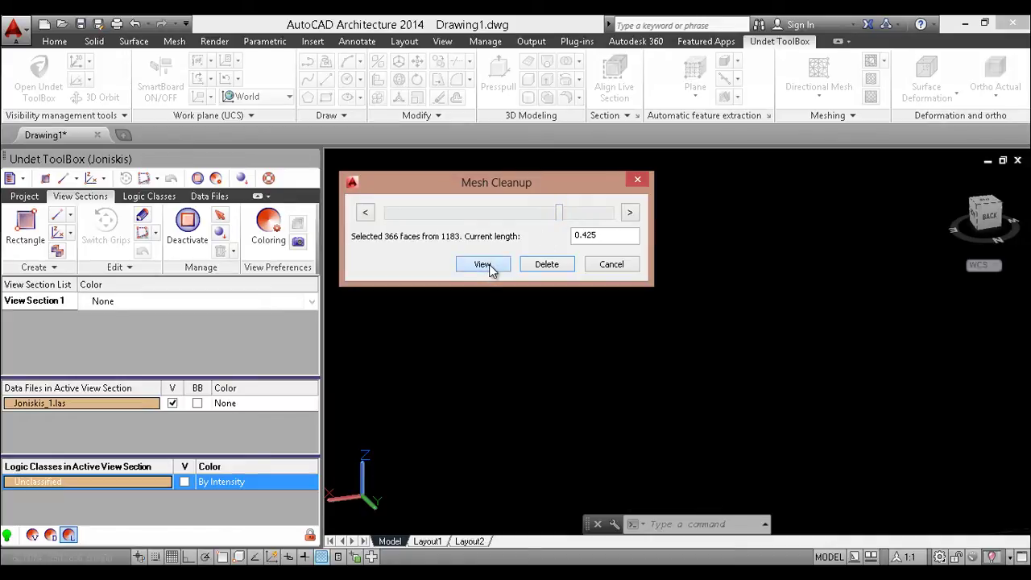
left_click_drag(659, 289, 659, 341)
mouse_move(590, 223)
left_mouse_down()
mouse_move(593, 230)
mouse_move(585, 212)
left_mouse_up()
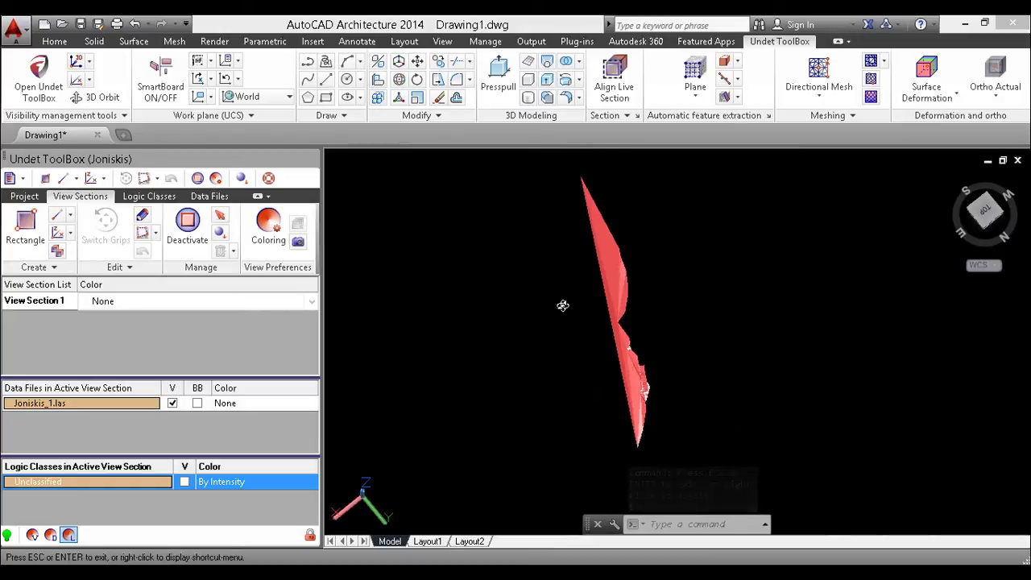
- Set the Mesh Cleanup length to 26.975 and delete the selected long-edged faces
key("Escape")
left_click_drag(439, 190, 763, 204)
left_click_drag(882, 229, 836, 229)
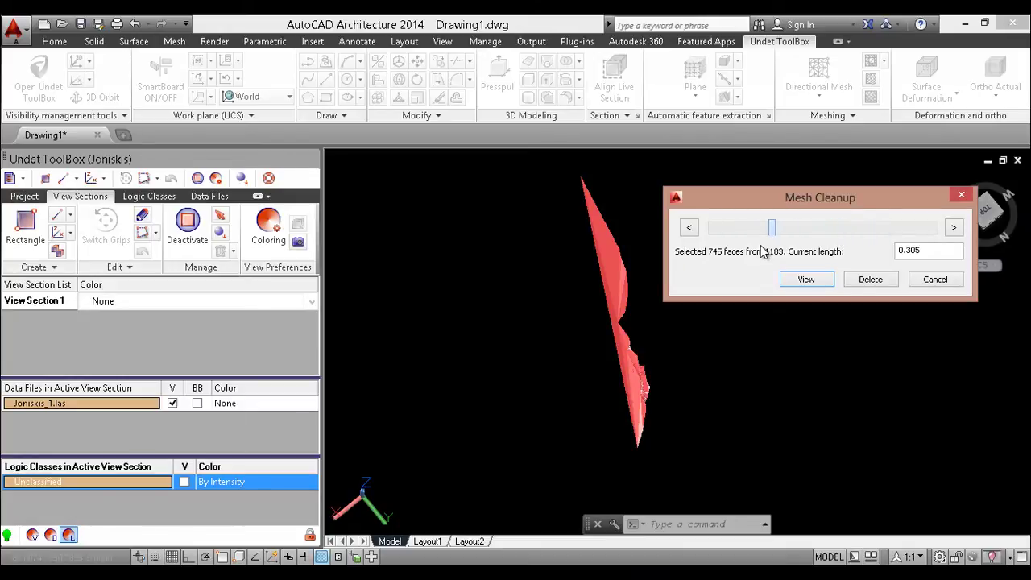
left_click_drag(771, 228, 764, 231)
left_click_drag(834, 232, 936, 235)
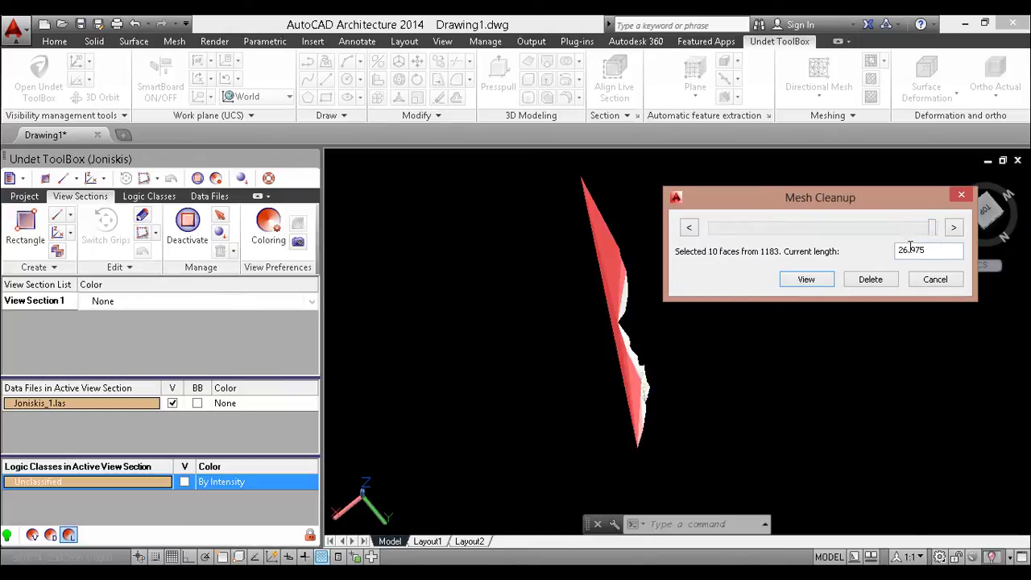
left_click(863, 285)
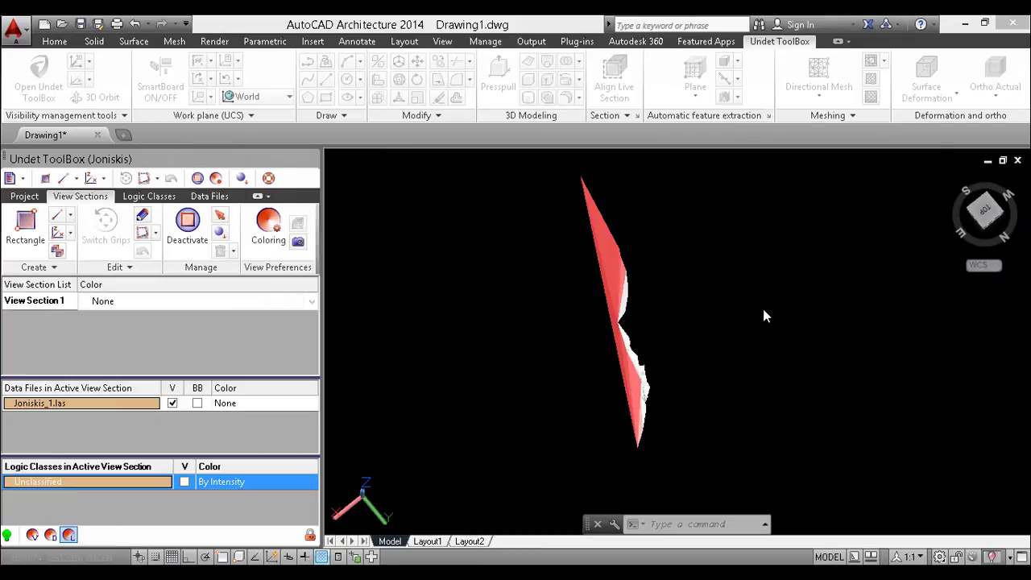
left_click(690, 317)
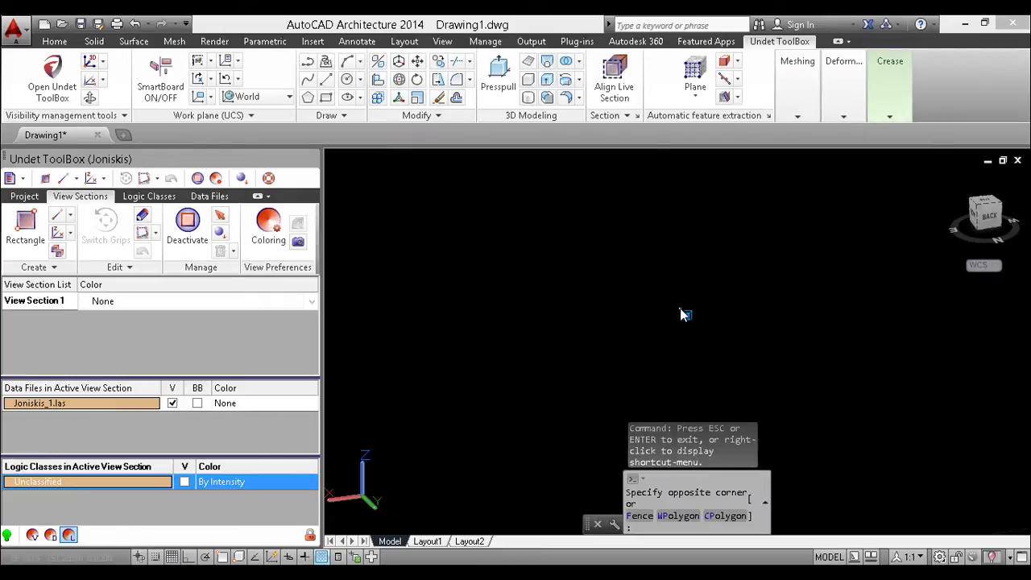
key("Escape")
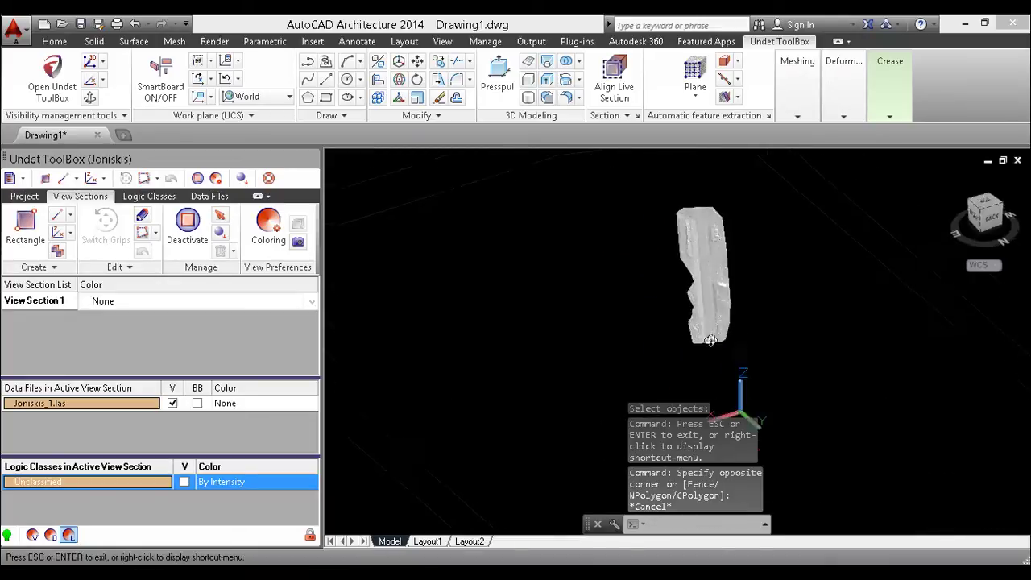
- Run Remove Spikes on the rough mesh patch beside the road near the northeastern end, selecting its faces with a small polygon
middle_click_drag(711, 340, 746, 315, "shift")
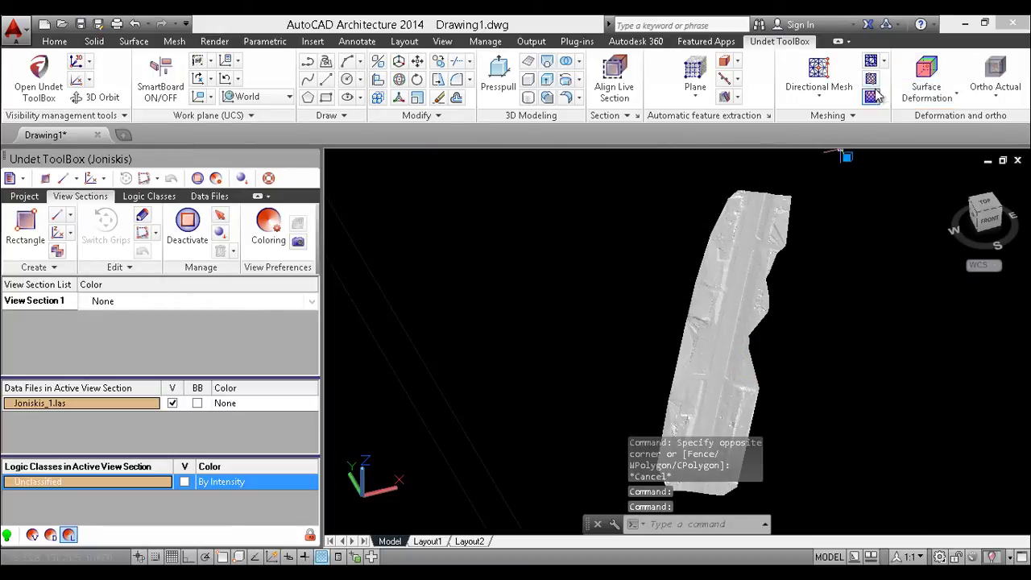
left_click(883, 62)
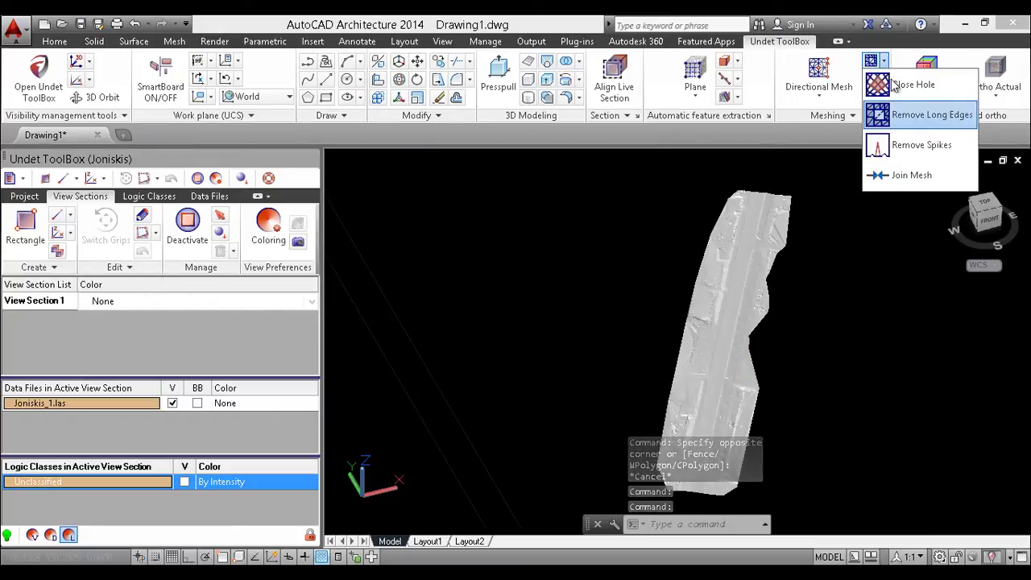
left_click(921, 148)
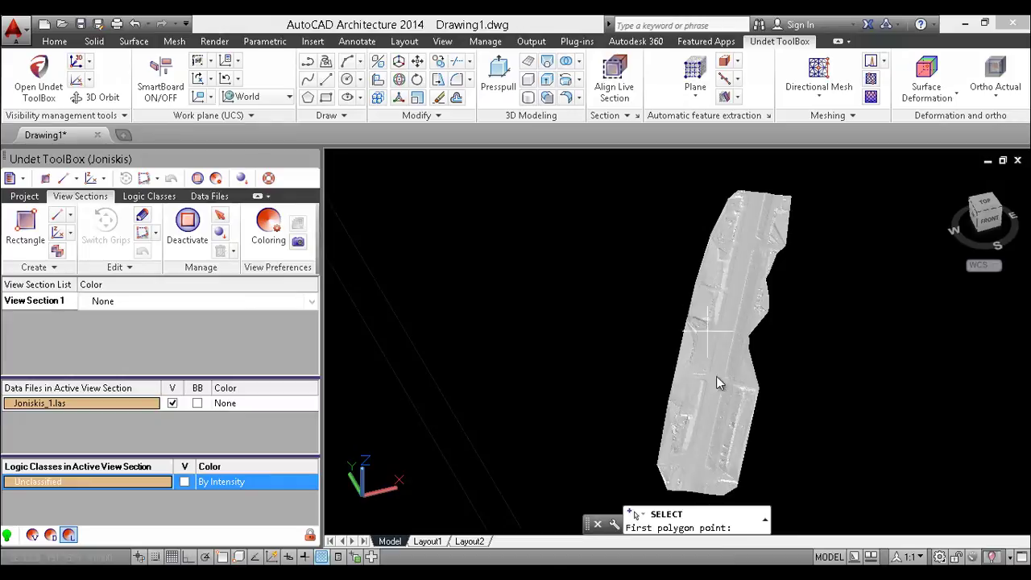
scroll(717, 376, "up", 5)
scroll(556, 363, "down", 3)
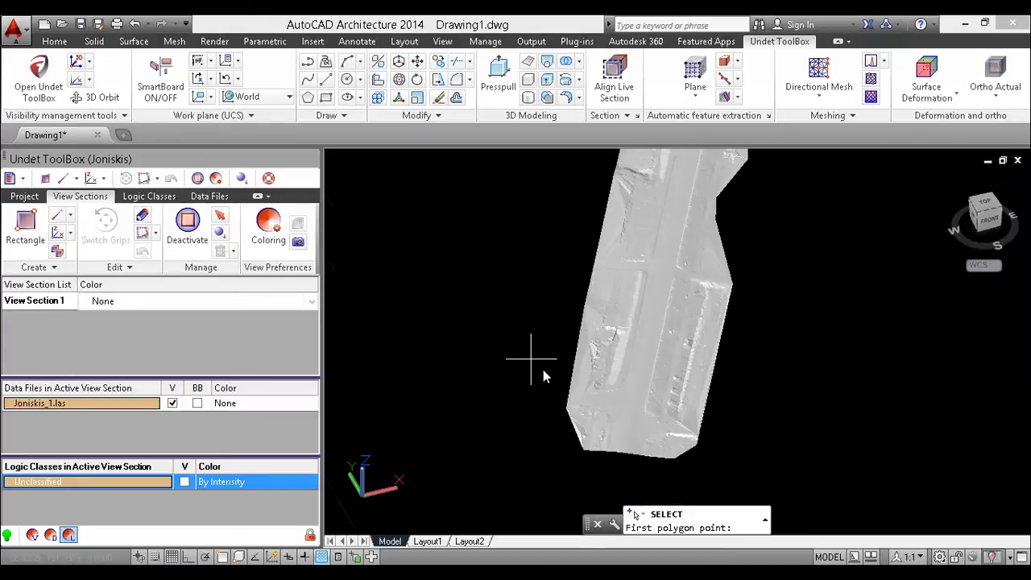
scroll(725, 449, "up", 3)
scroll(720, 449, "down", 4)
scroll(723, 439, "up", 5)
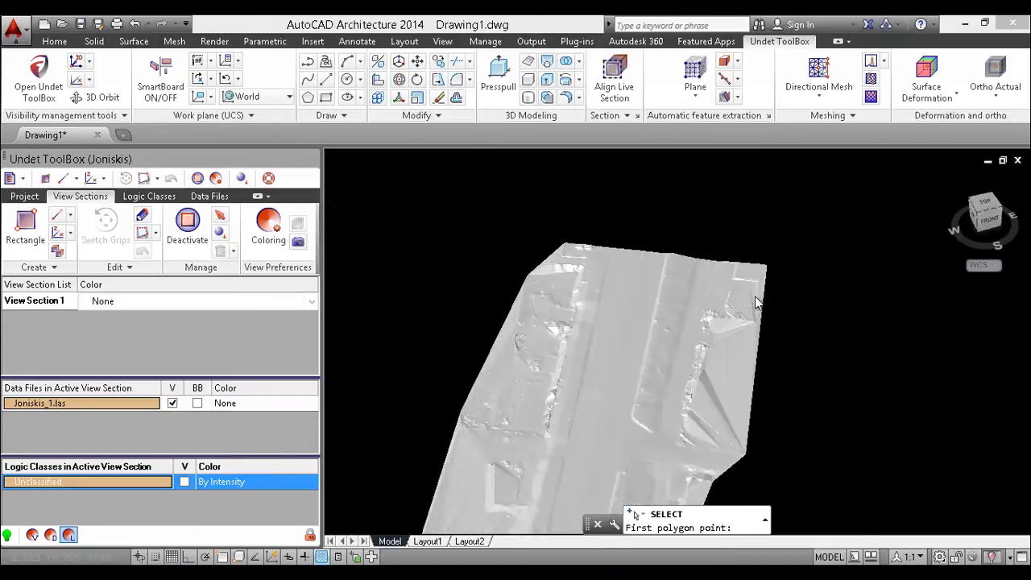
scroll(801, 311, "up", 3)
scroll(822, 281, "down", 4)
scroll(580, 419, "up", 5)
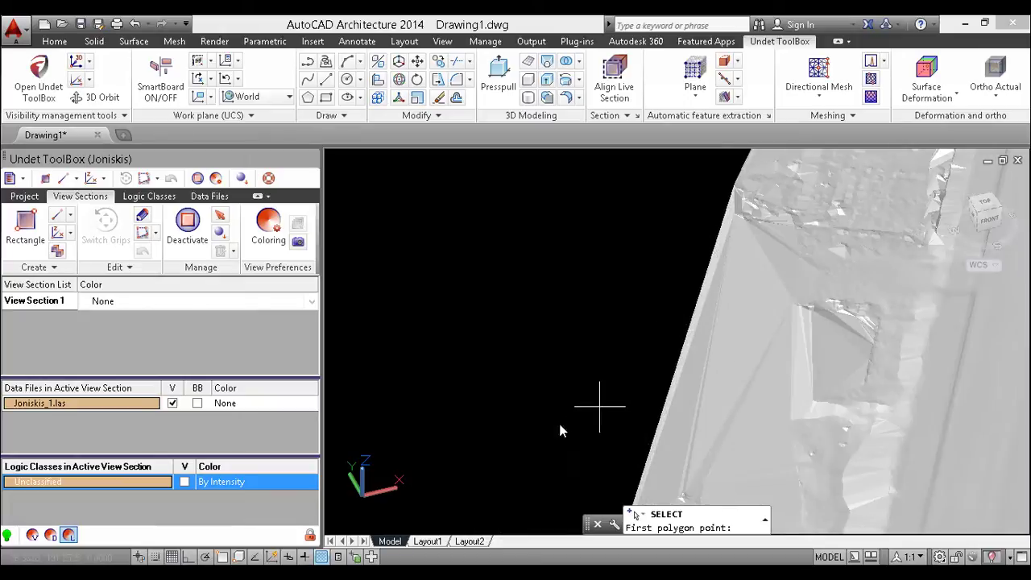
scroll(556, 383, "down", 5)
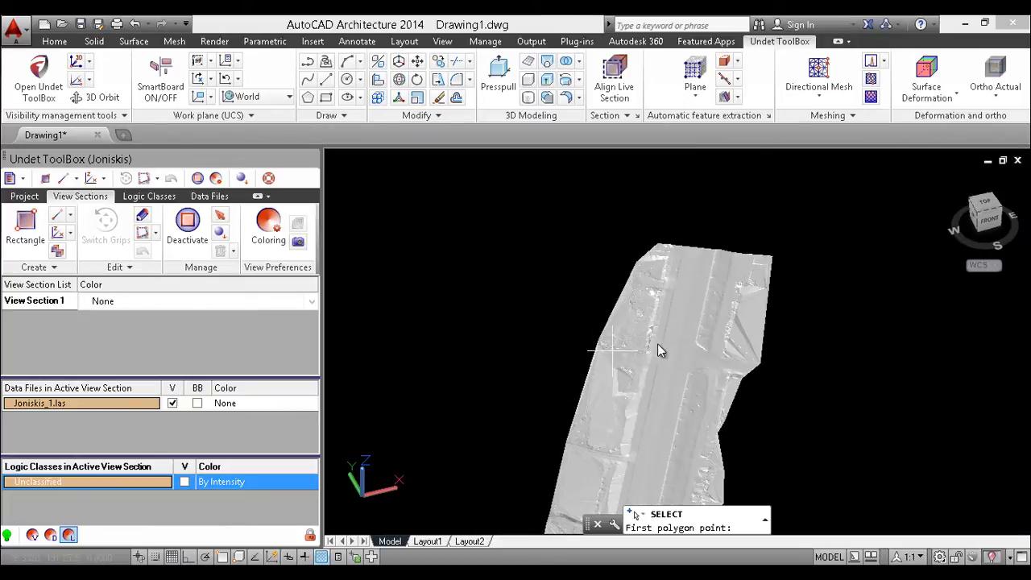
scroll(725, 314, "up", 3)
scroll(749, 298, "up", 3)
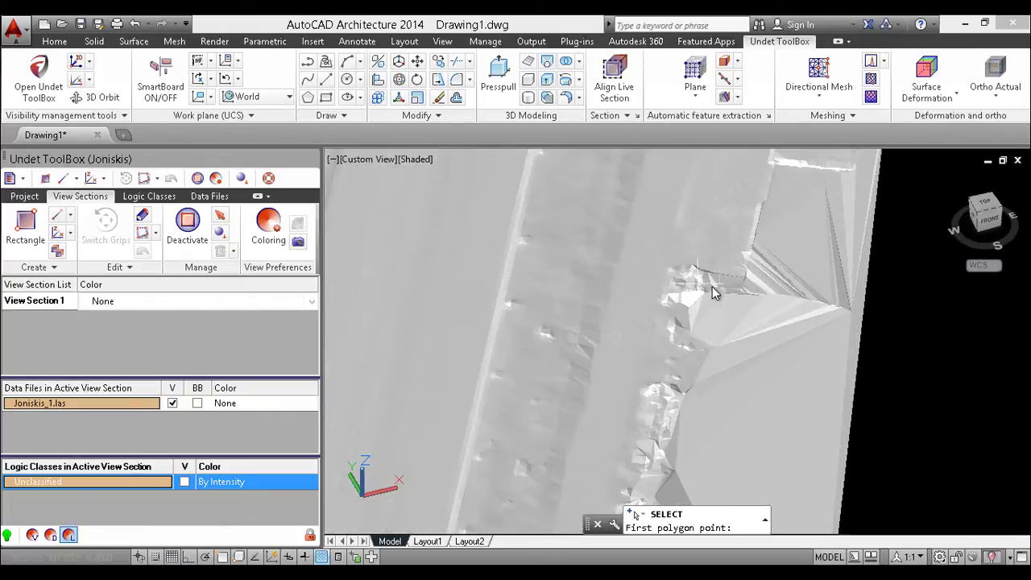
left_click(719, 307)
left_click(705, 312)
left_click(670, 298)
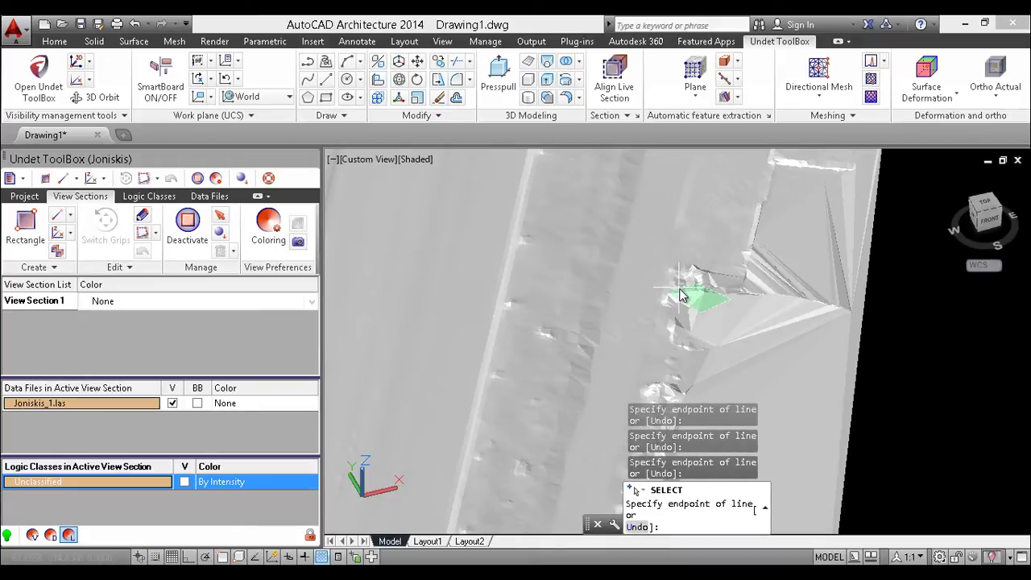
key("Return")
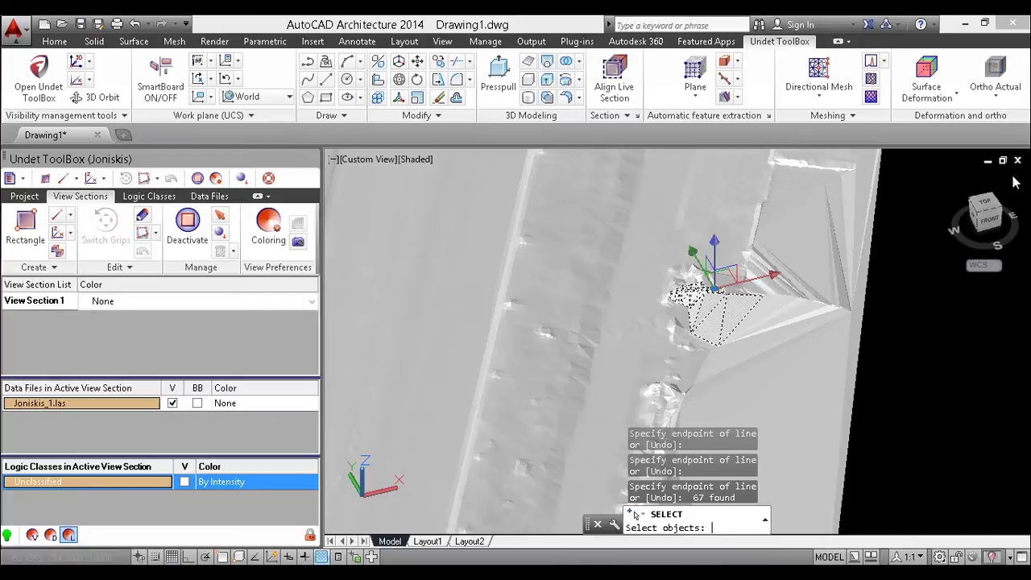
key("Return")
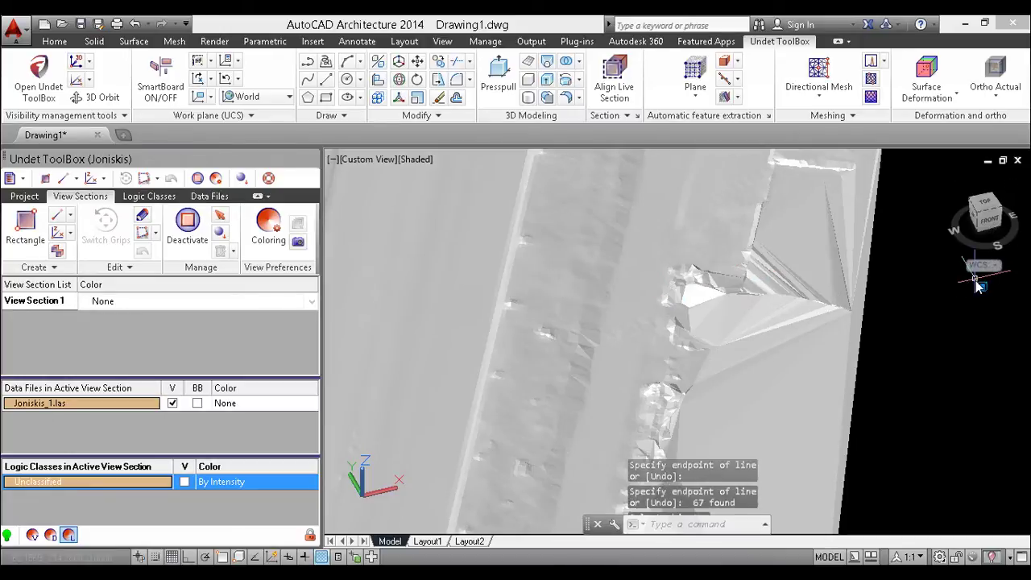
- Create a Mesh Section across the middle of the road mesh, picking the mesh in top view and two direction points
scroll(924, 298, "down", 9)
middle_click_drag(862, 250, 681, 447, "shift")
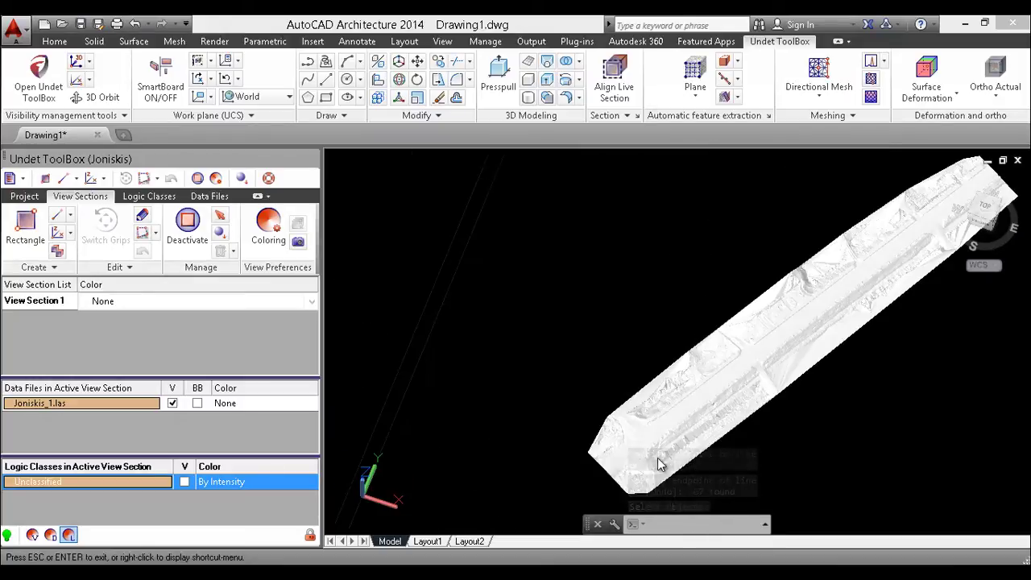
left_click(978, 225)
scroll(677, 393, "up", 2)
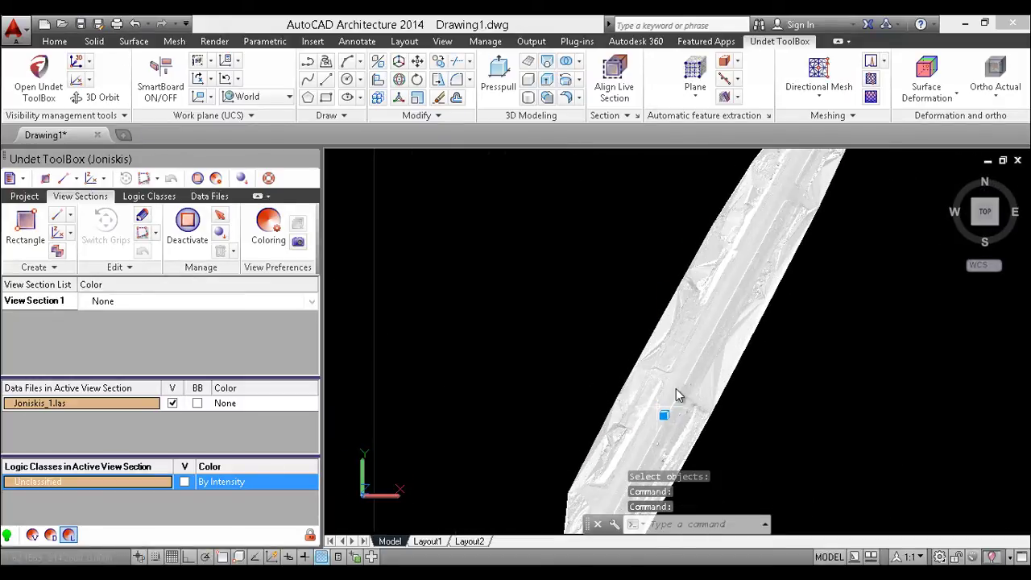
left_click(872, 80)
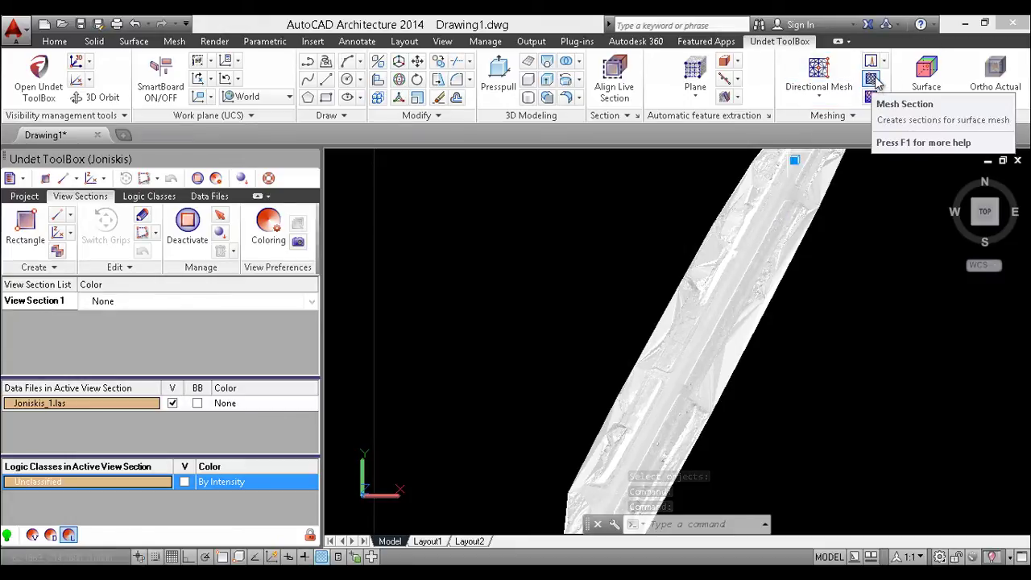
left_click(874, 79)
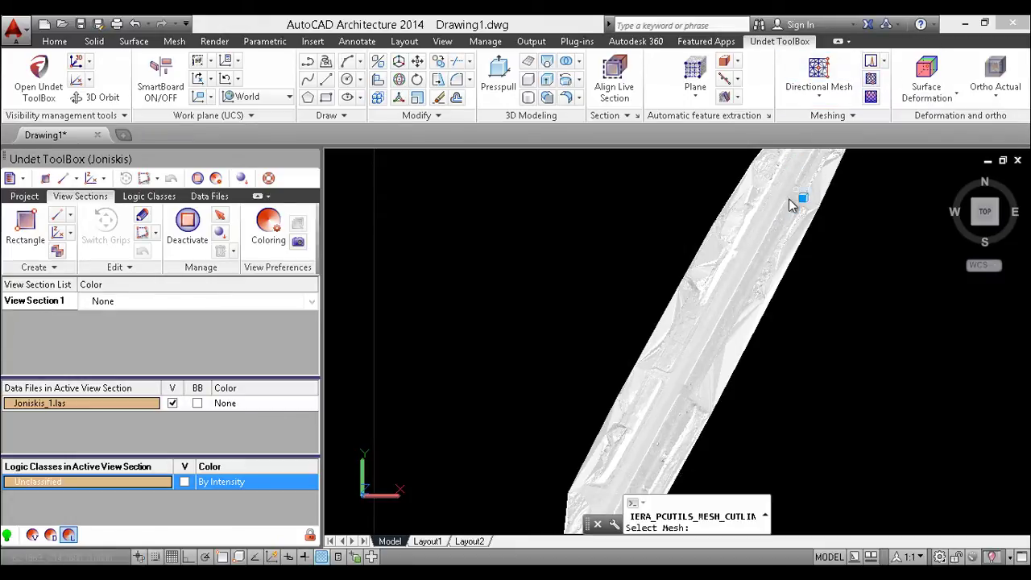
left_click(706, 291)
left_click(641, 349)
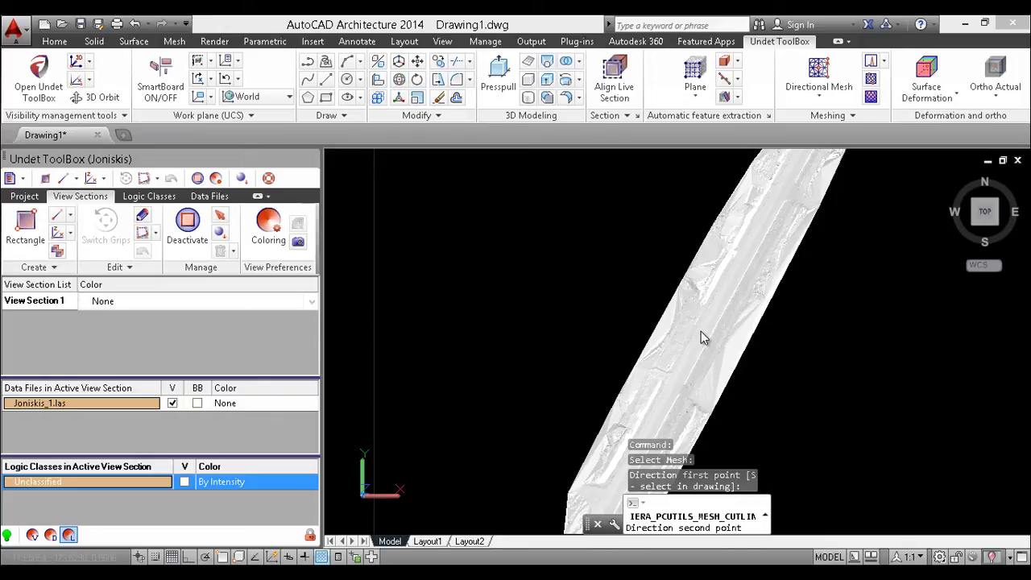
left_click(772, 207)
- Hide the road mesh and examine the section line alone from the front
scroll(707, 362, "up", 5)
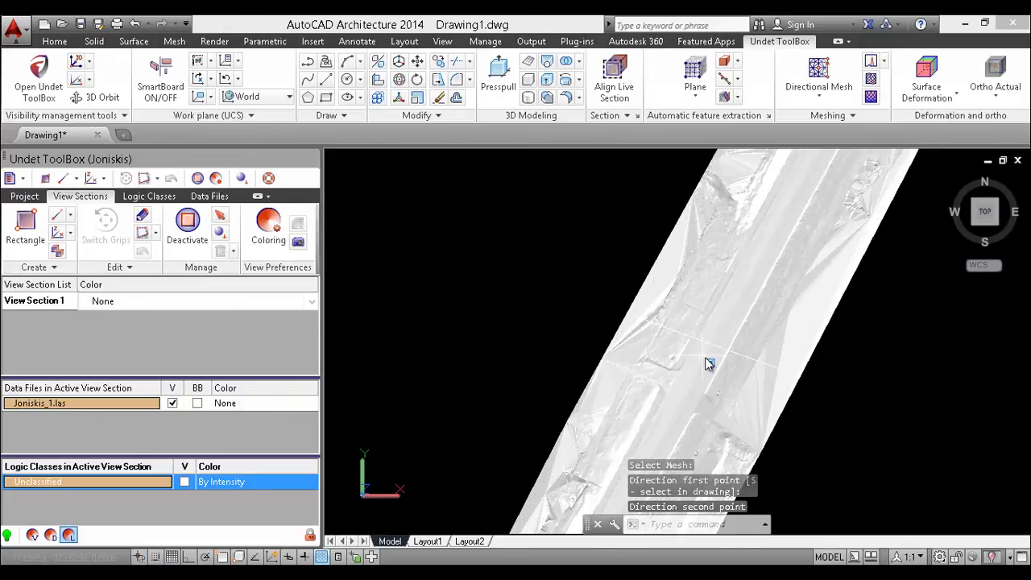
middle_click_drag(722, 375, 774, 371, "shift")
left_click(771, 366)
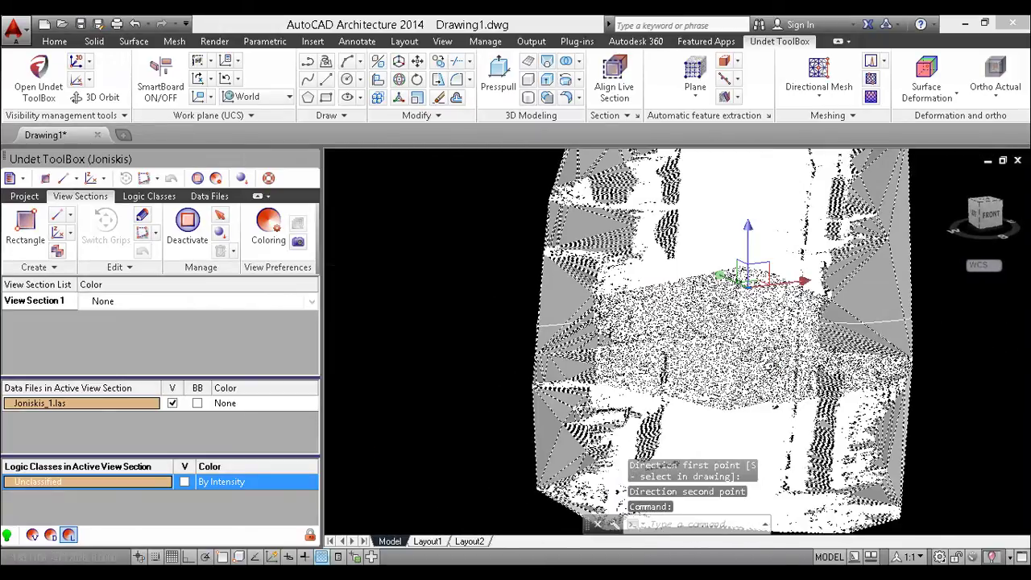
left_click(992, 557)
left_click(914, 532)
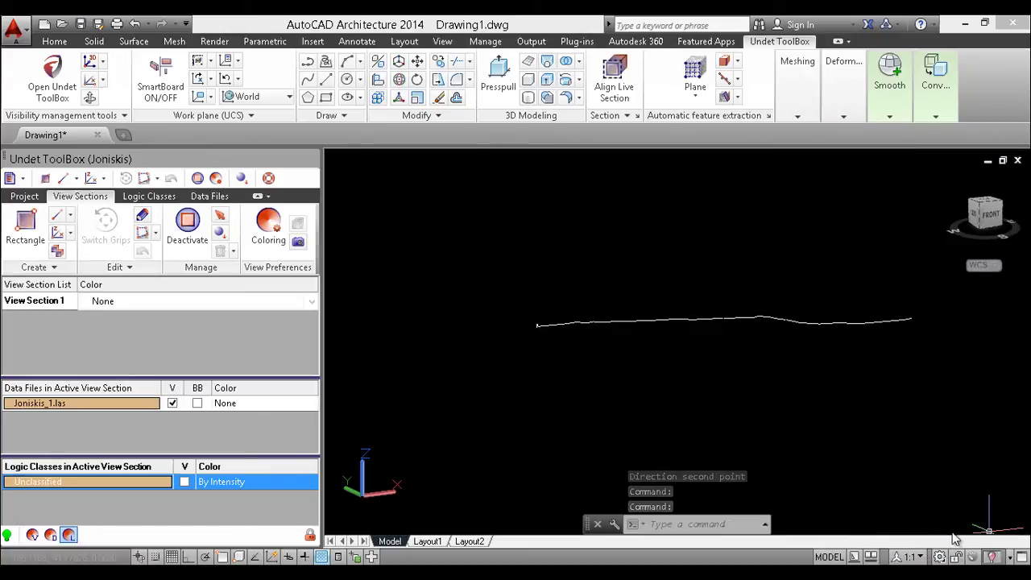
mouse_move(837, 367)
middle_mouse_down("shift")
mouse_move(693, 369)
mouse_move(617, 341)
mouse_move(668, 368)
mouse_move(777, 393)
mouse_move(824, 375)
middle_mouse_up("shift")
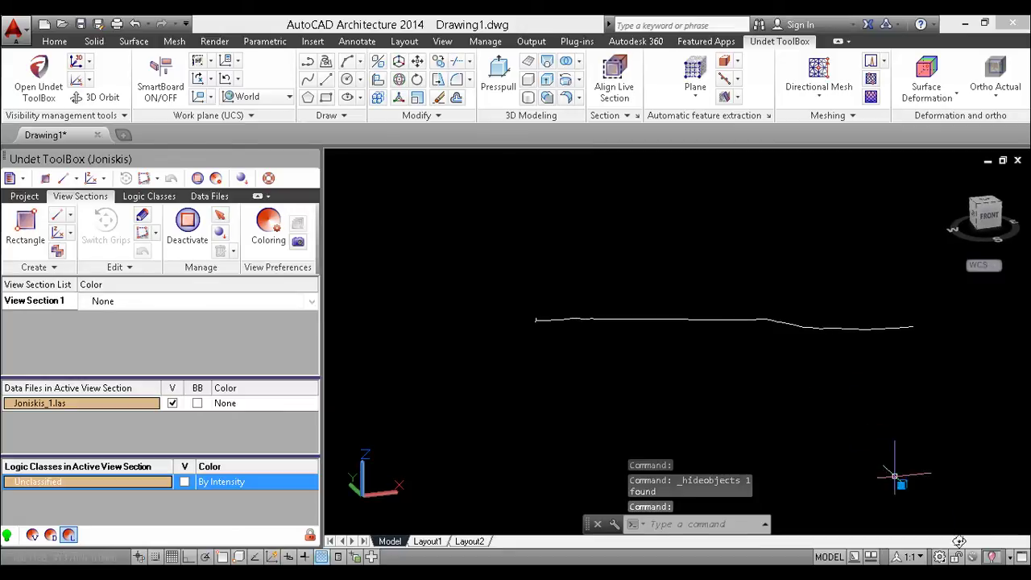
- End object isolation and view the mesh together with its section line from above at an angle
left_click(994, 559)
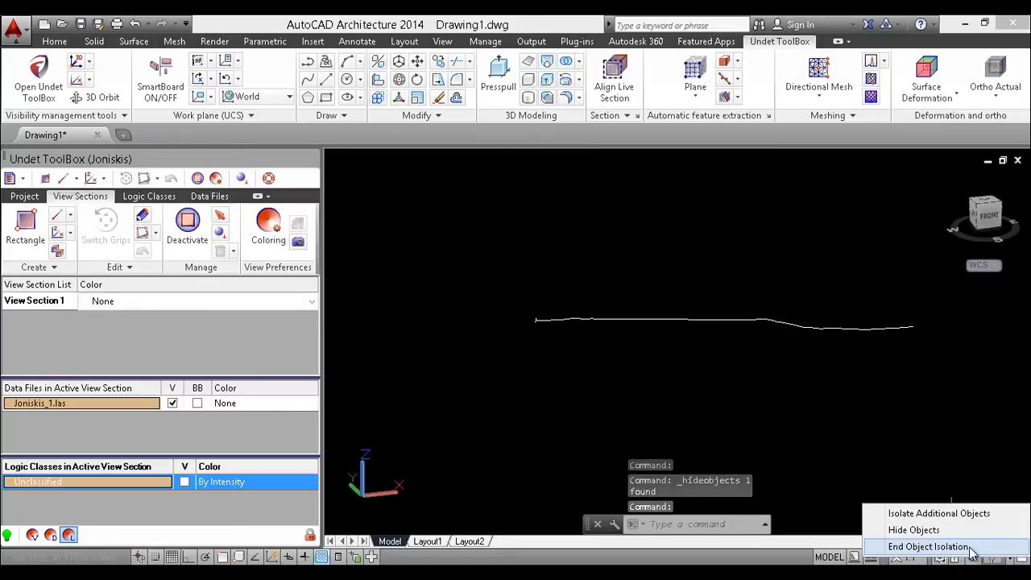
left_click(938, 544)
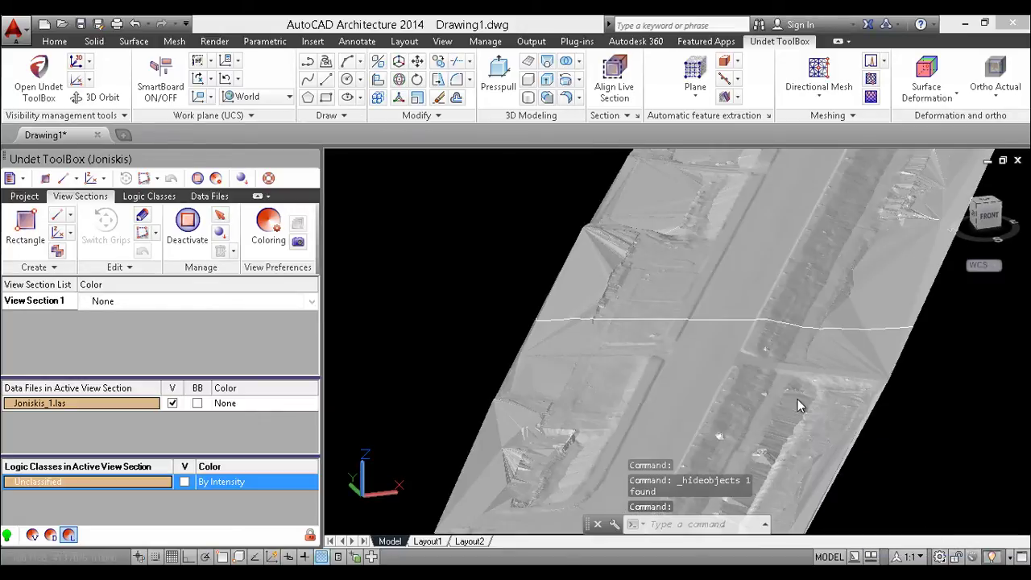
scroll(941, 430, "down", 8)
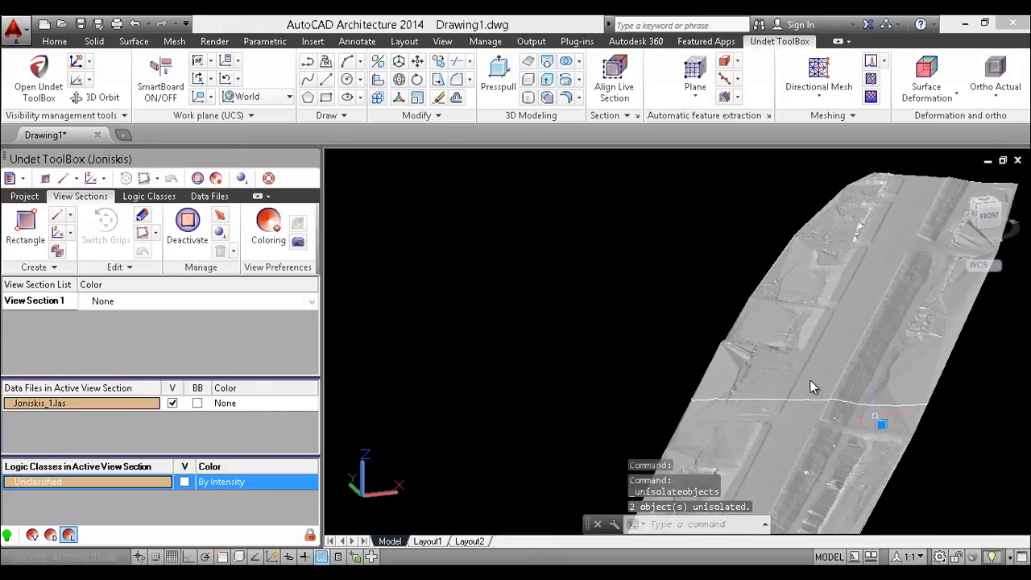
middle_click_drag(766, 331, 736, 370, "shift")
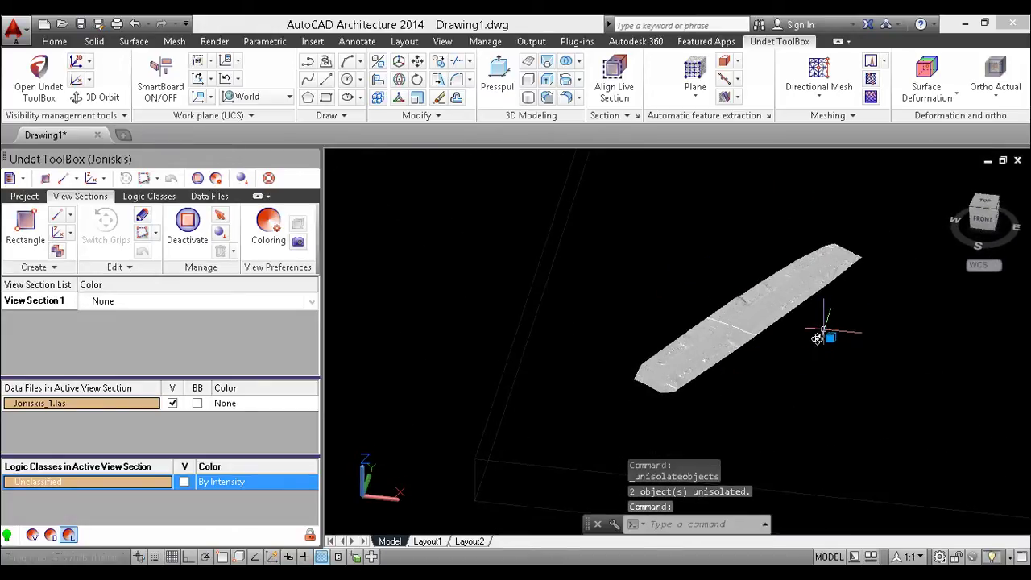
middle_click_drag(817, 336, 789, 376, "shift")
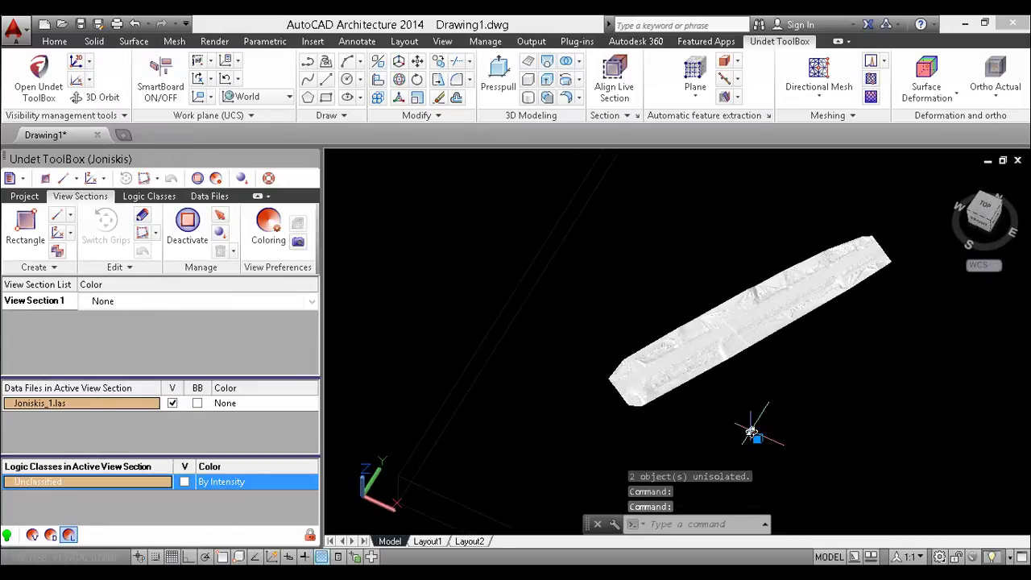
middle_click_drag(751, 432, 751, 432, "shift")
- Erase all mesh and section objects from the drawing and show the Unclassified points again in top view
key("Delete")
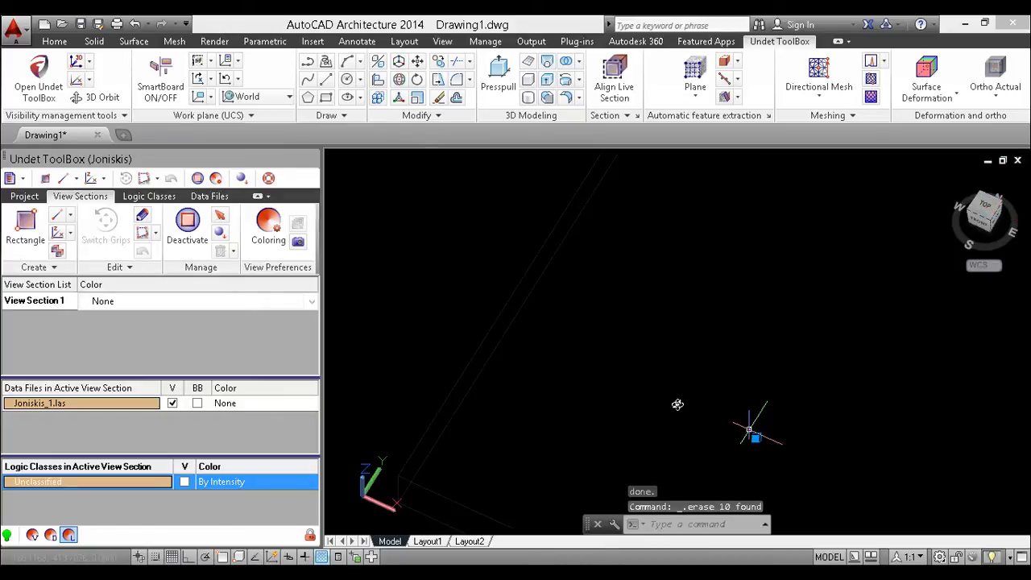
left_click(185, 482)
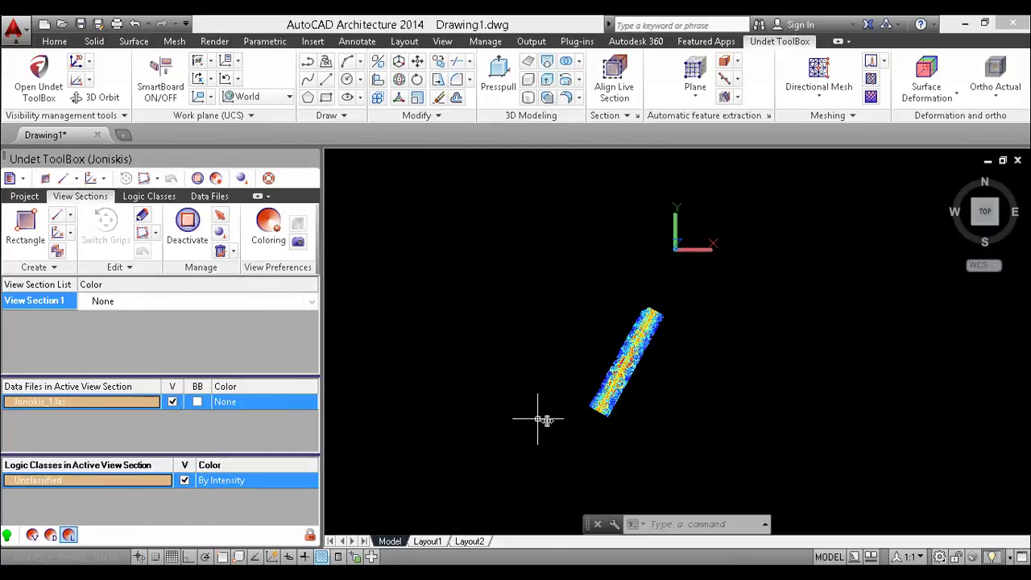
scroll(613, 407, "up", 1)
scroll(612, 406, "up", 3)
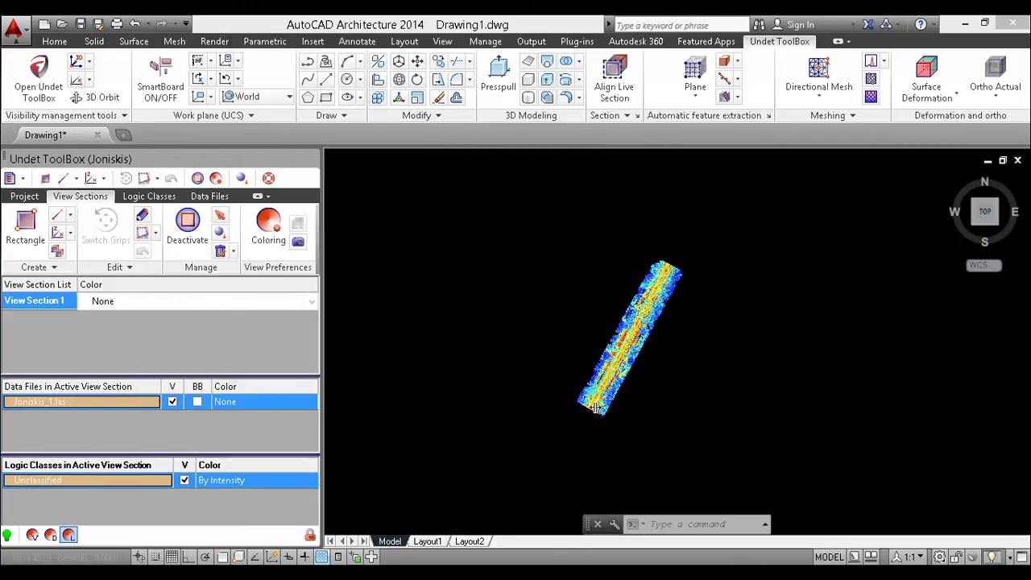
- Deactivate View Section 1 to display the full Joniskis point cloud
right_click(28, 300)
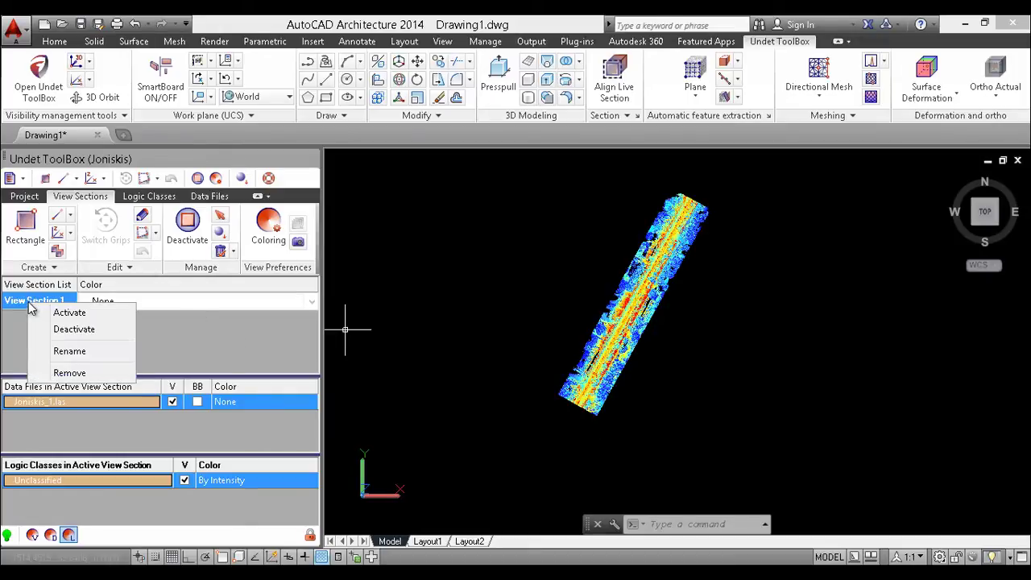
left_click(80, 335)
scroll(479, 352, "down", 2)
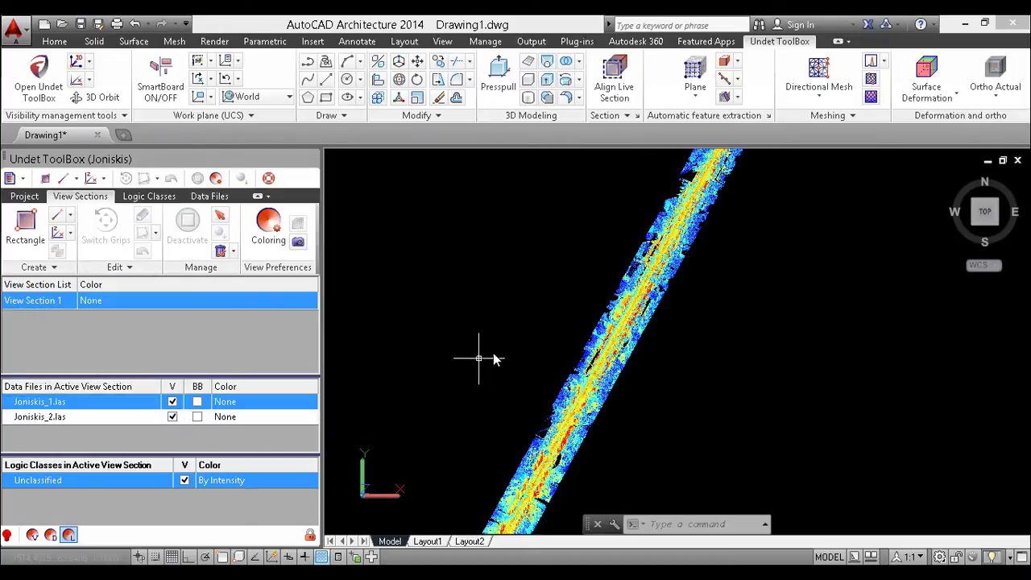
- From a tilted right-side view, align the view to the road by picking two points of a line parallel to its northern stretch
middle_click_drag(482, 351, 490, 445, "shift")
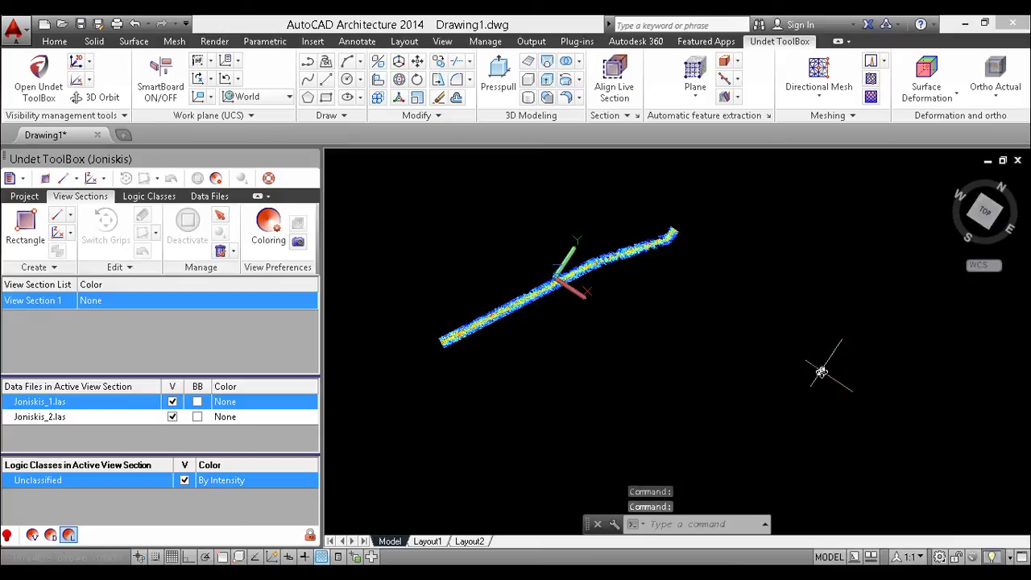
left_click(999, 222)
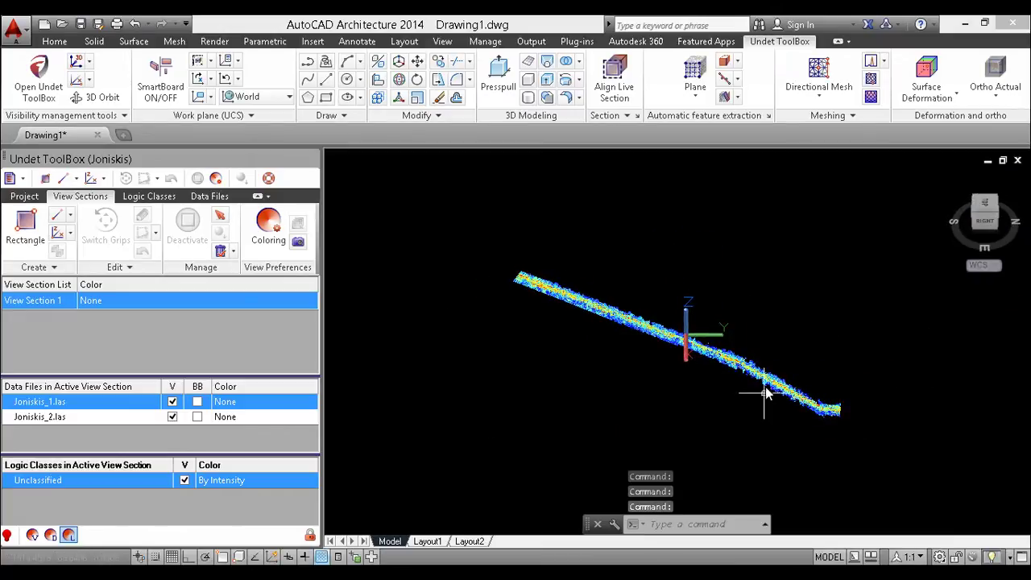
scroll(765, 390, "up", 3)
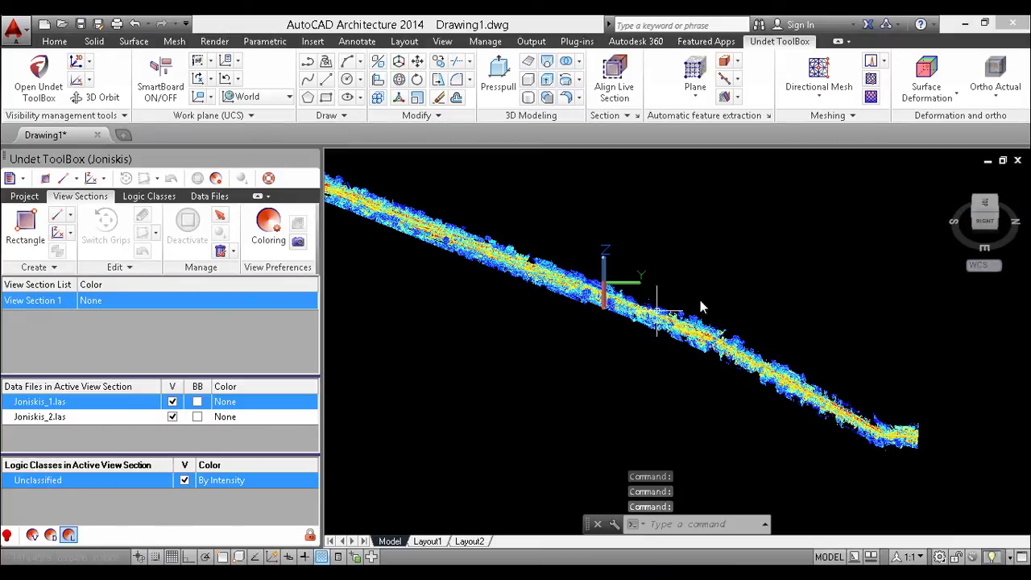
left_click(76, 79)
left_click(608, 362)
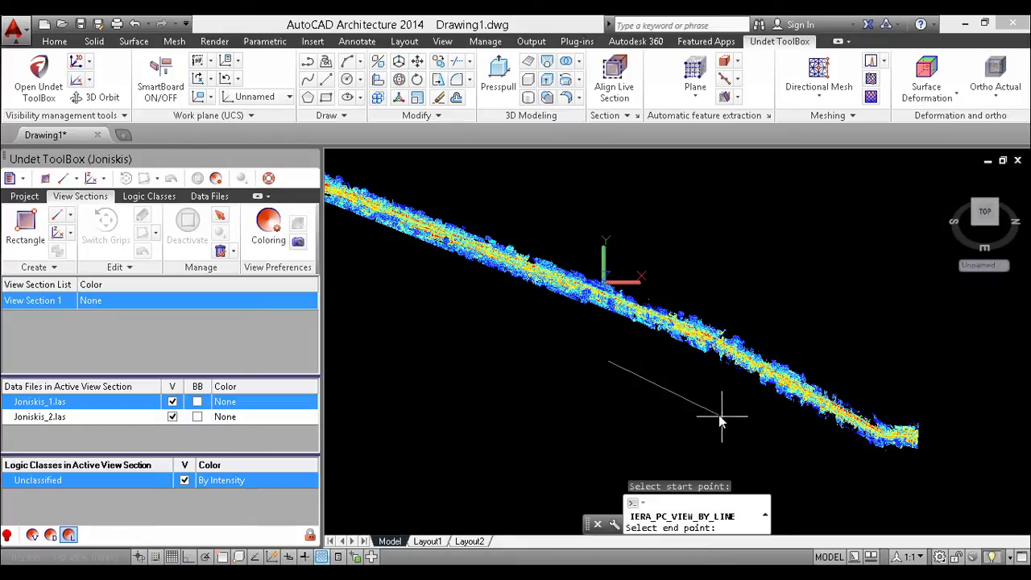
left_click(757, 433)
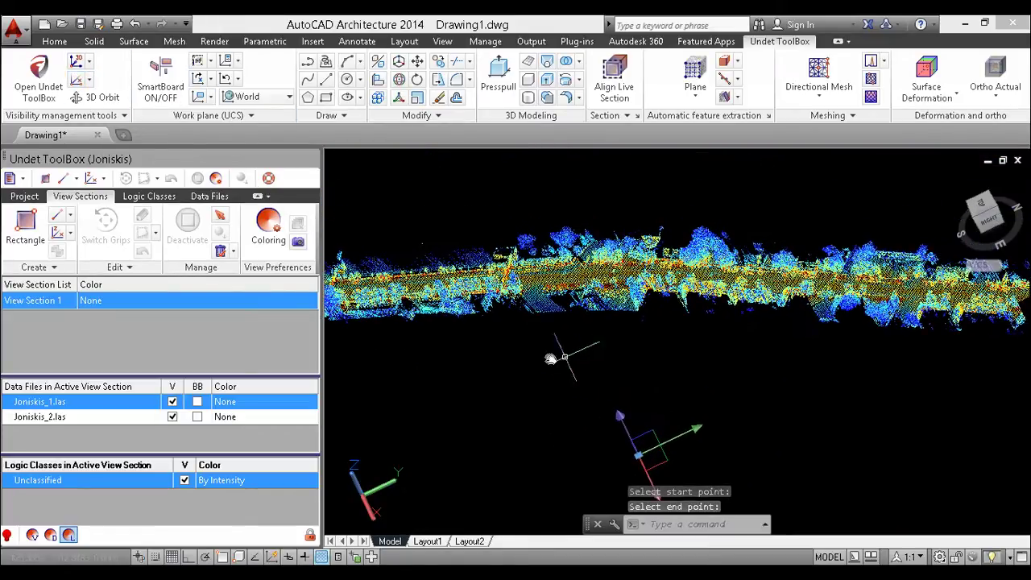
- Create a rectangular view section around the middle stretch of the road and view the clipped points from above at an angle
left_click(25, 225)
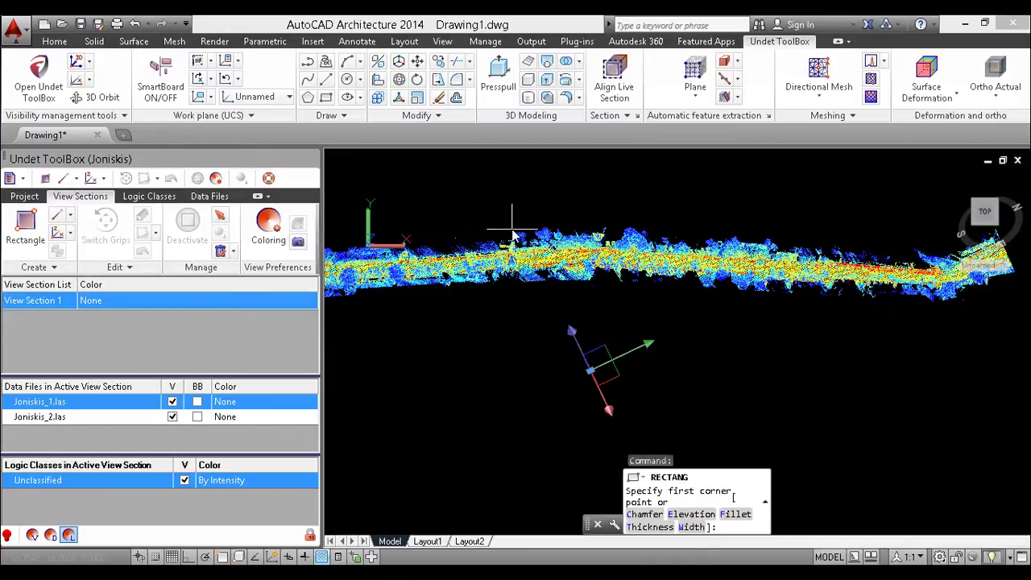
left_click(495, 208)
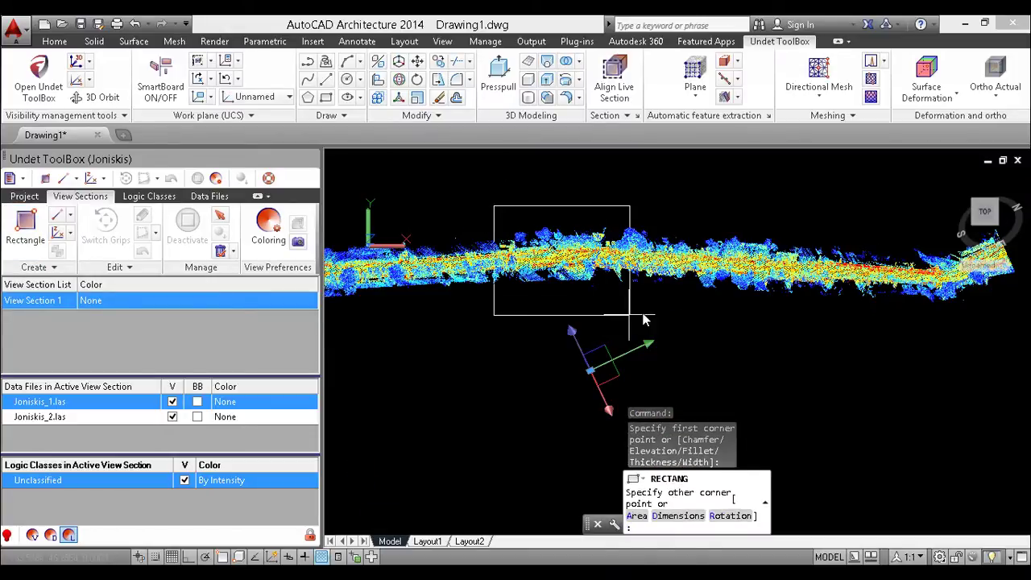
left_click(706, 318)
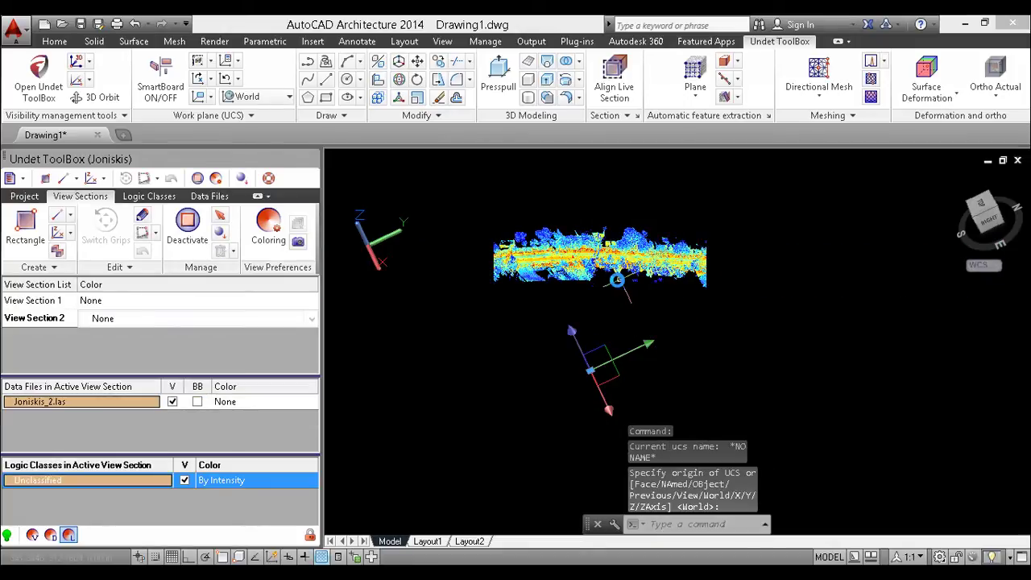
scroll(684, 280, "up", 2)
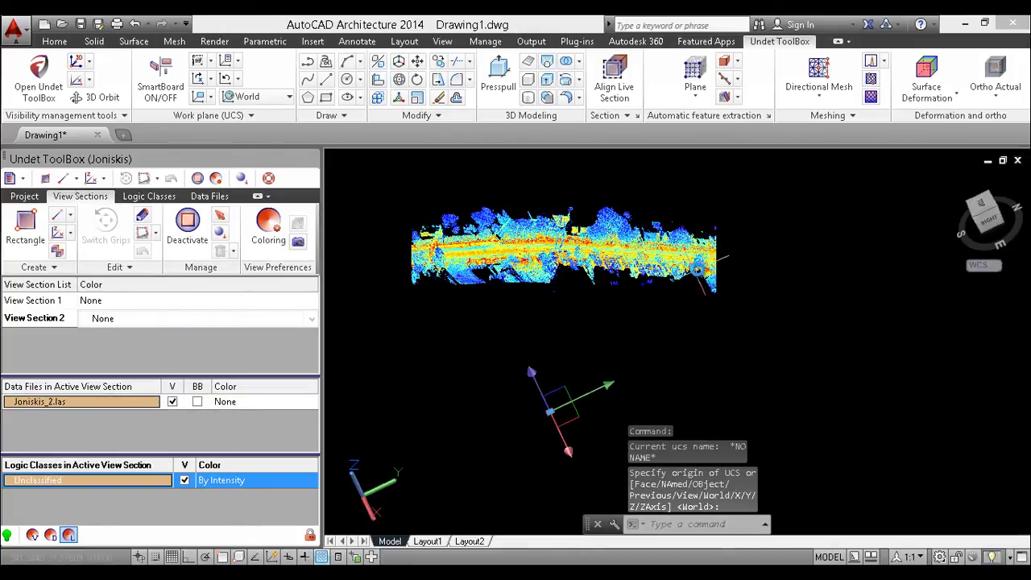
middle_click_drag(733, 287, 735, 361, "shift")
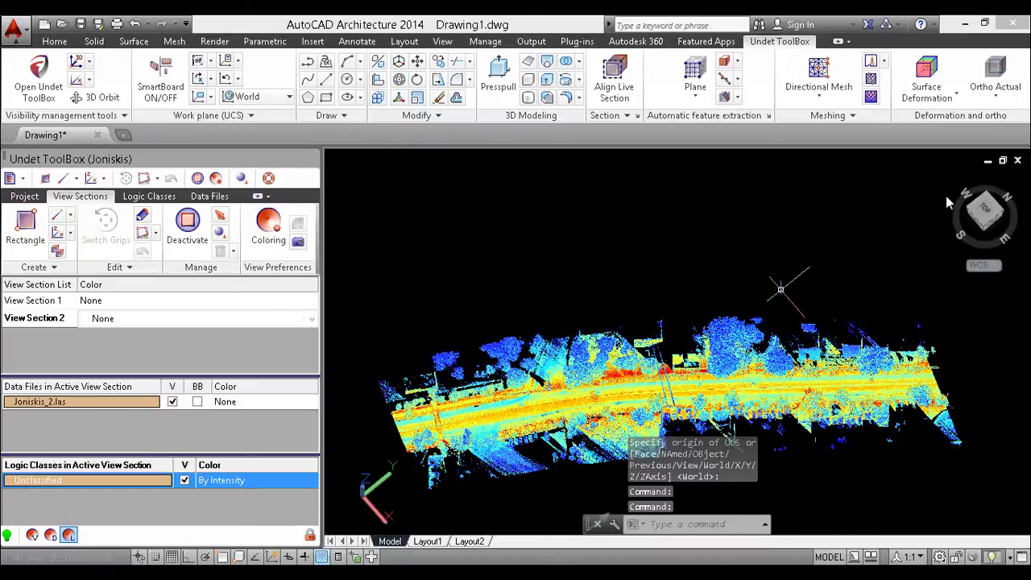
- In top view, begin a boundary polyline just outside the section's southern end, with its first segment running across the road
left_click(990, 212)
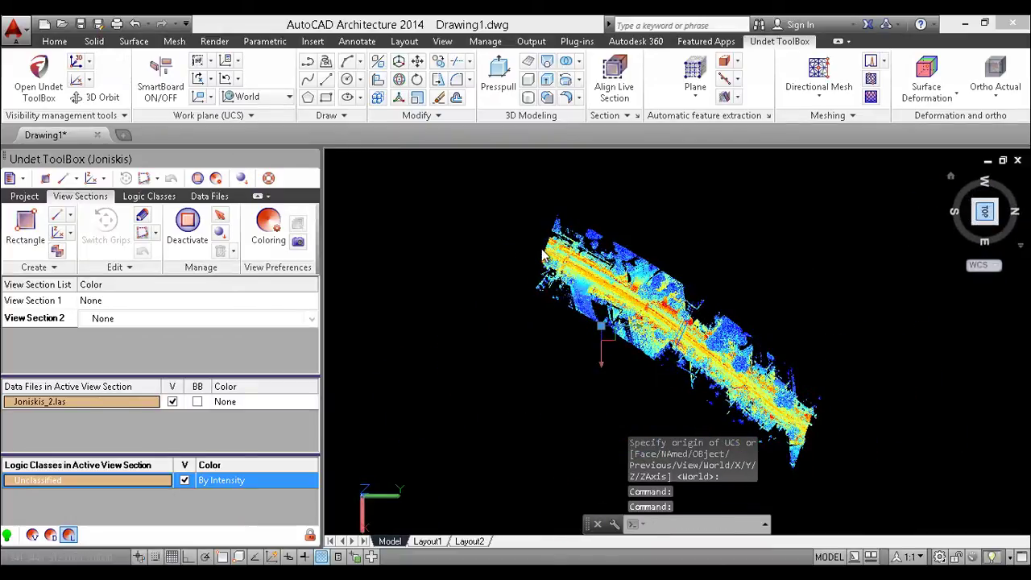
scroll(528, 266, "up", 5)
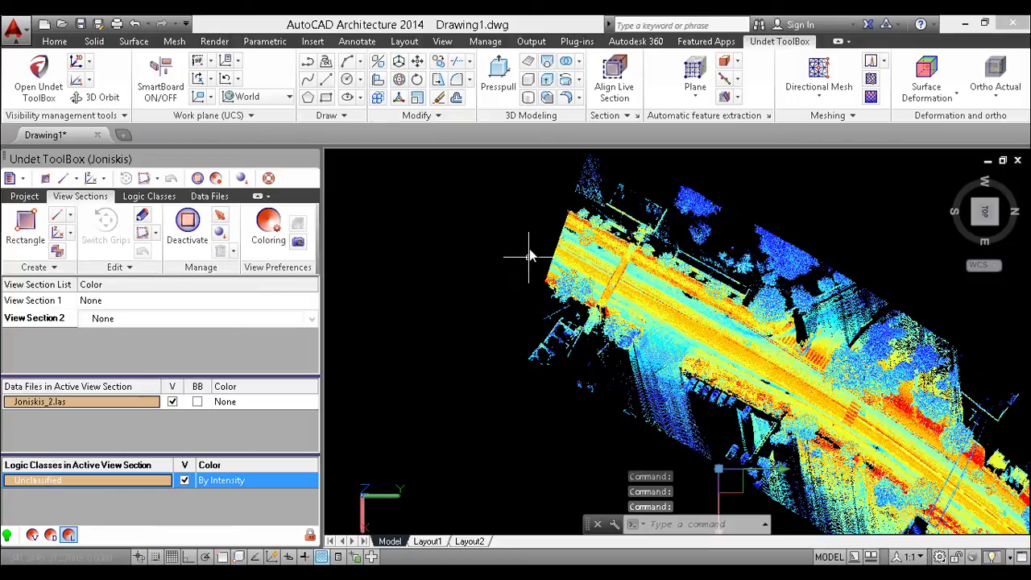
scroll(529, 256, "up", 3)
middle_click_drag(530, 210, 435, 301)
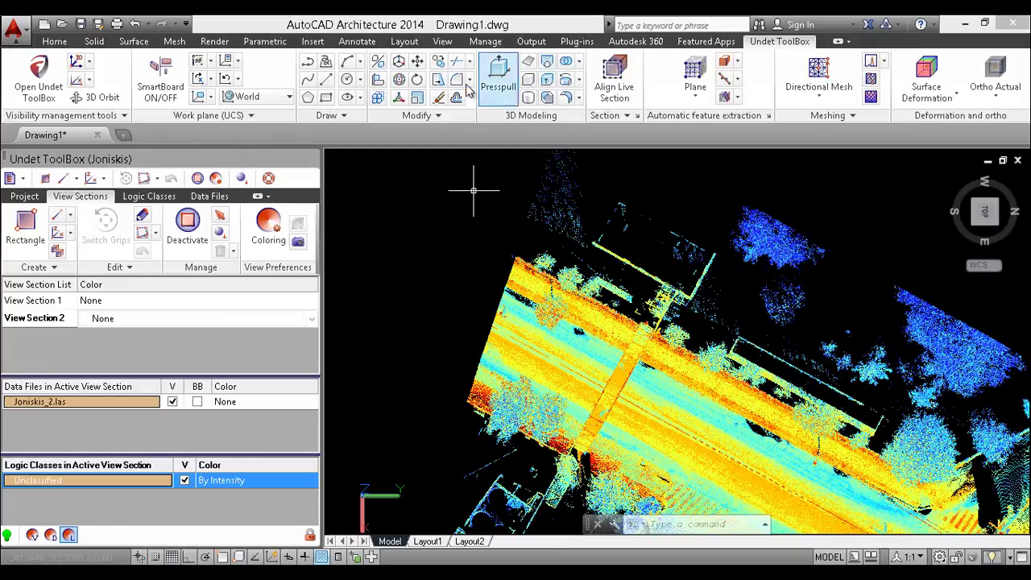
left_click(308, 64)
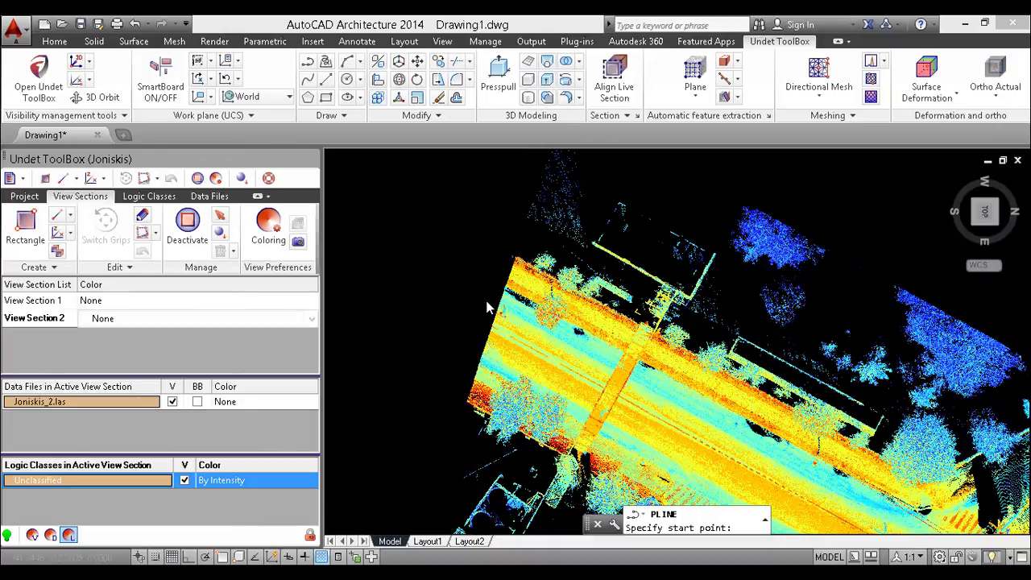
scroll(484, 310, "up", 1)
left_click(498, 284)
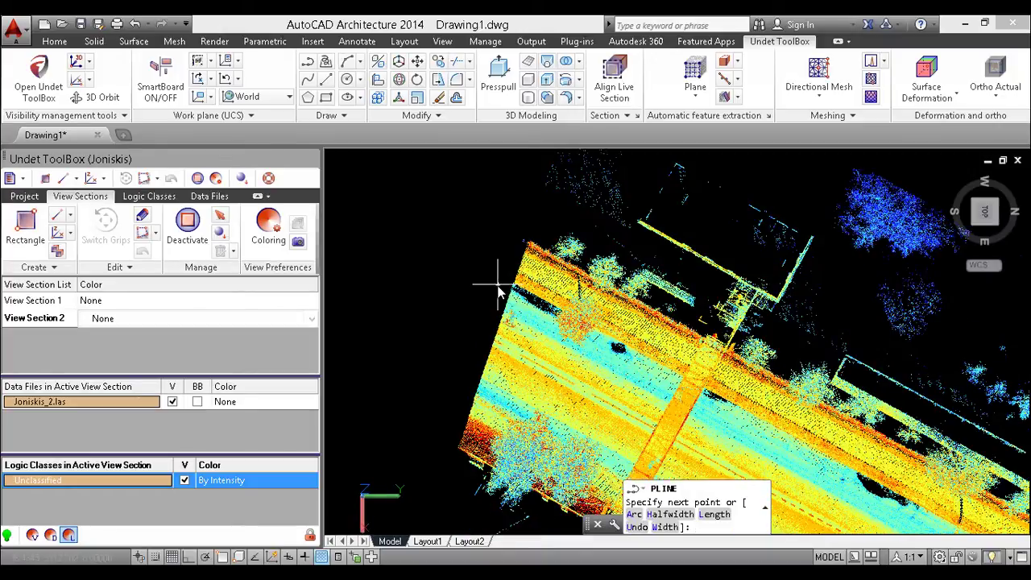
left_click(451, 393)
- Continue the boundary polyline along the road's eastern edge and across the section's northern end
scroll(392, 318, "down", 2)
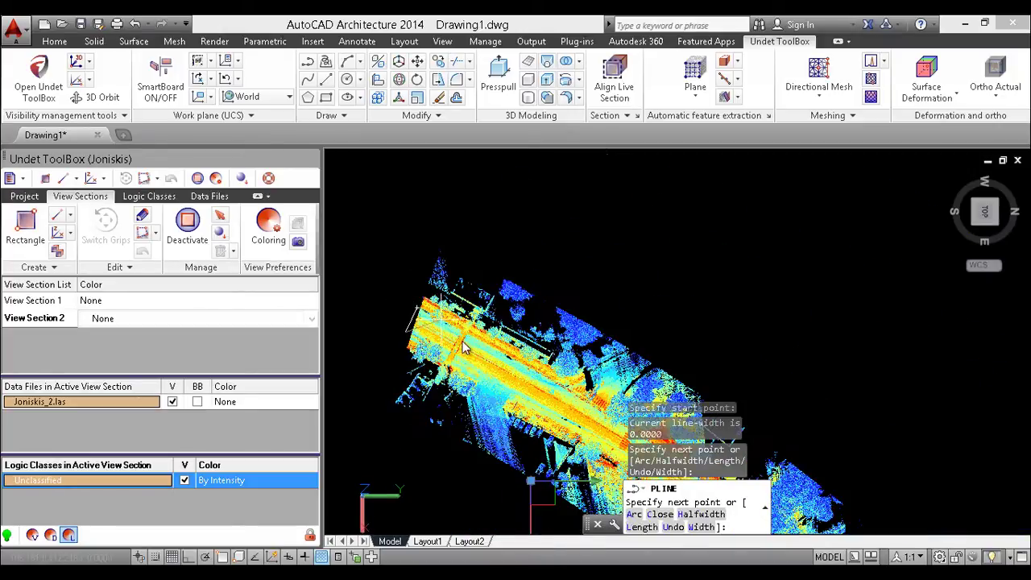
scroll(483, 378, "up", 4)
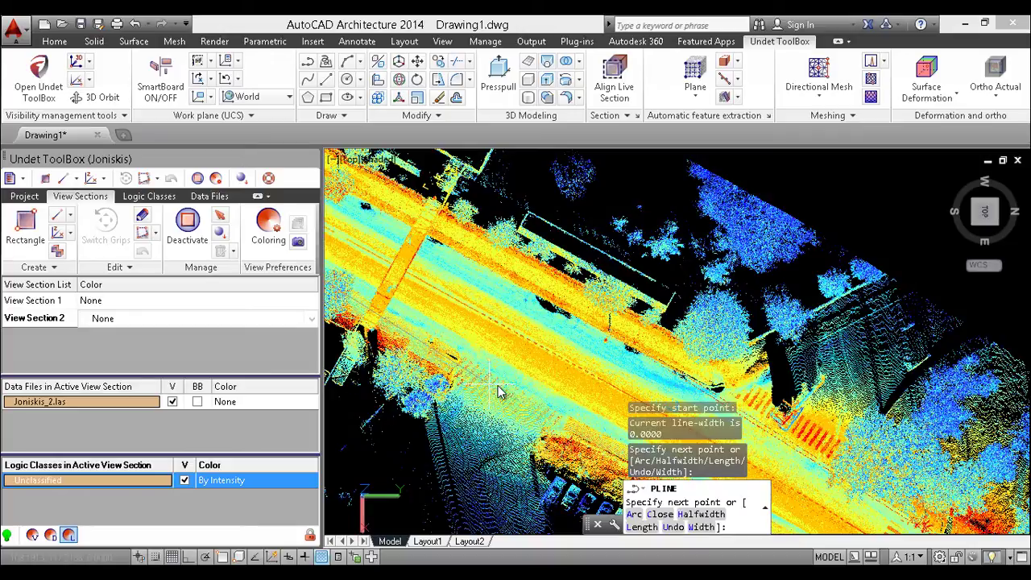
left_click(548, 411)
middle_click_drag(561, 435, 480, 201)
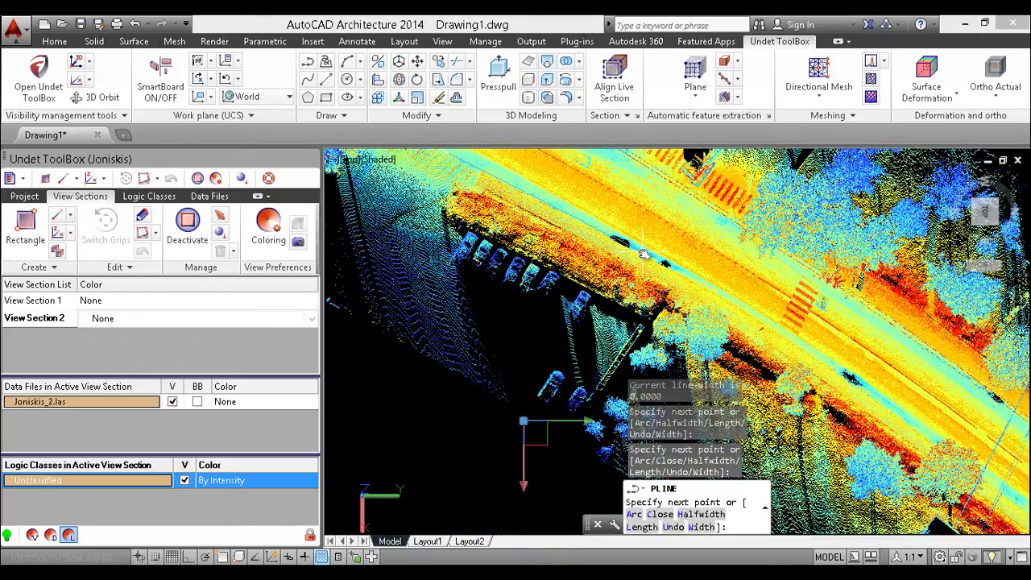
left_click(665, 269)
middle_click_drag(780, 337, 628, 252)
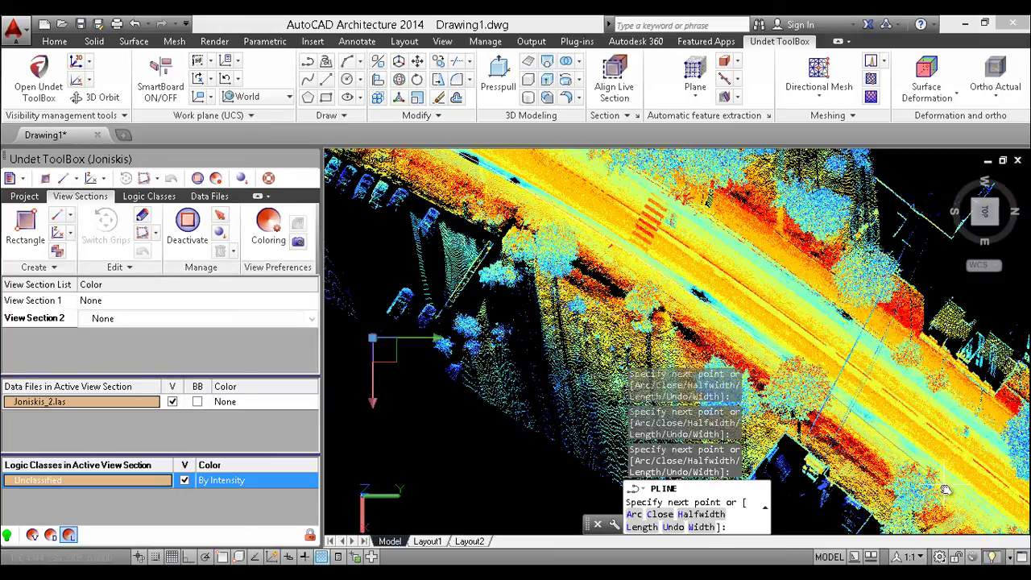
scroll(878, 435, "up", 2)
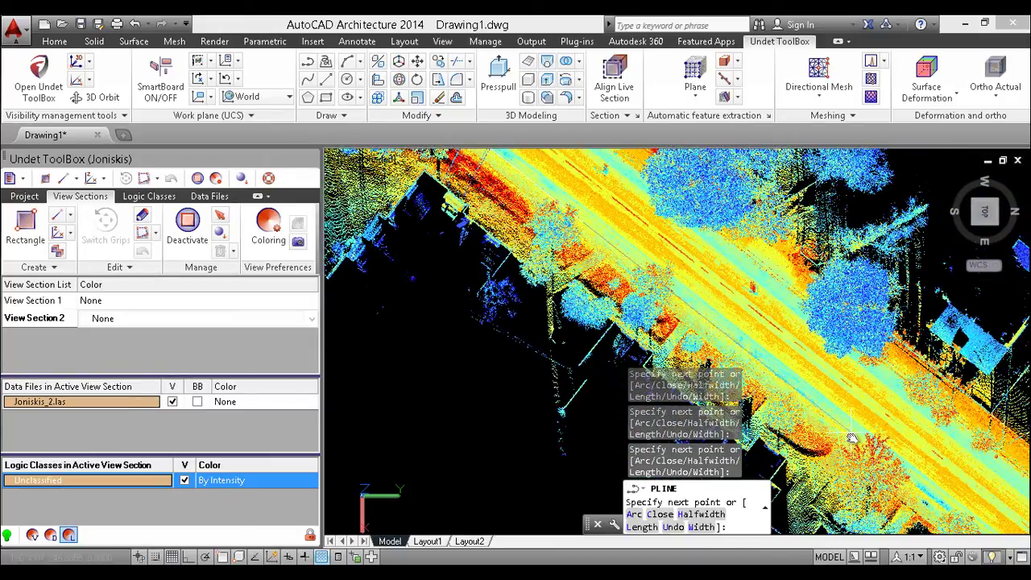
scroll(639, 306, "down", 5)
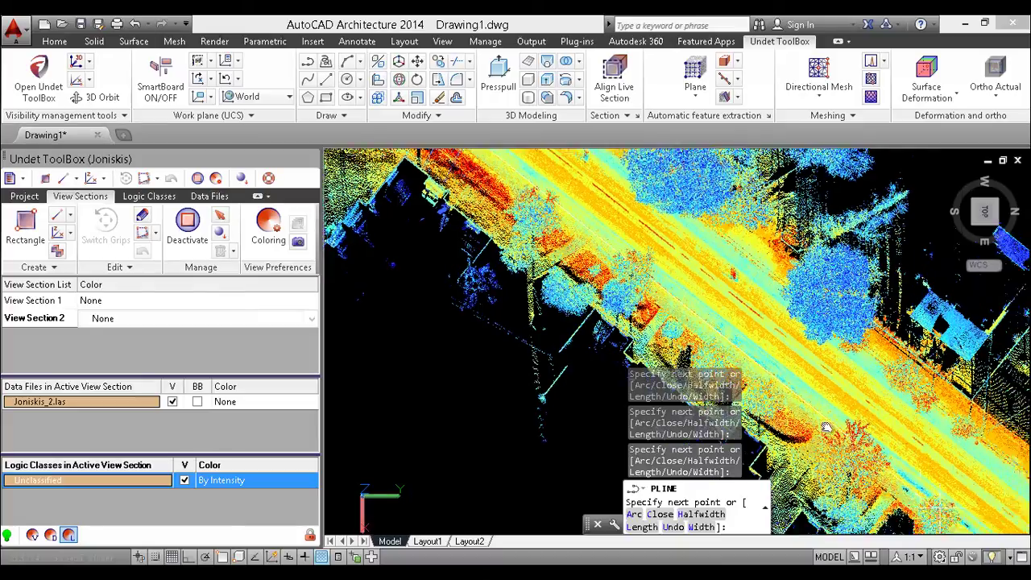
scroll(637, 308, "up", 2)
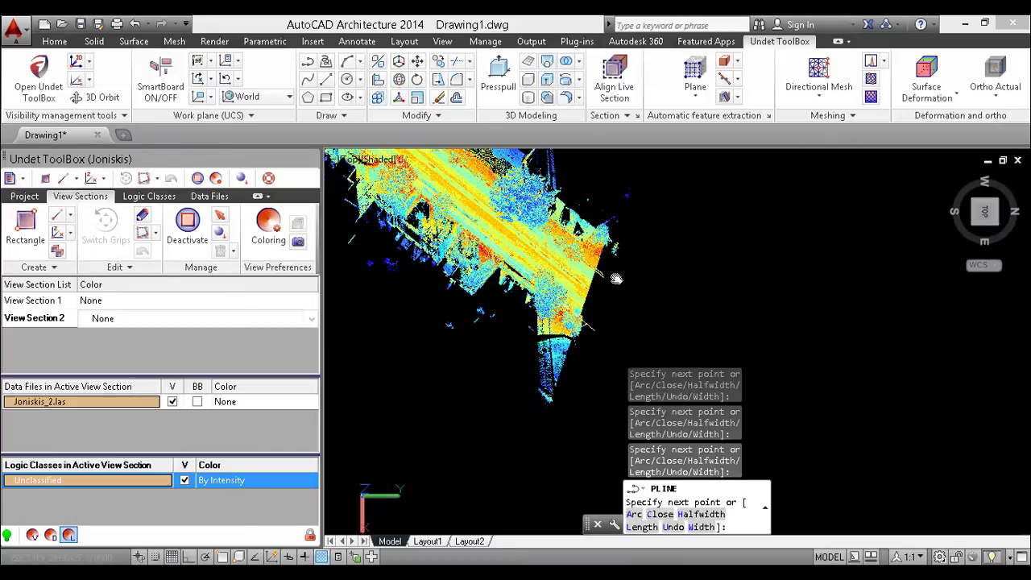
- Trace the boundary polyline back along the road's western edge towards its starting corner at the southern end
middle_click_drag(471, 186, 635, 356)
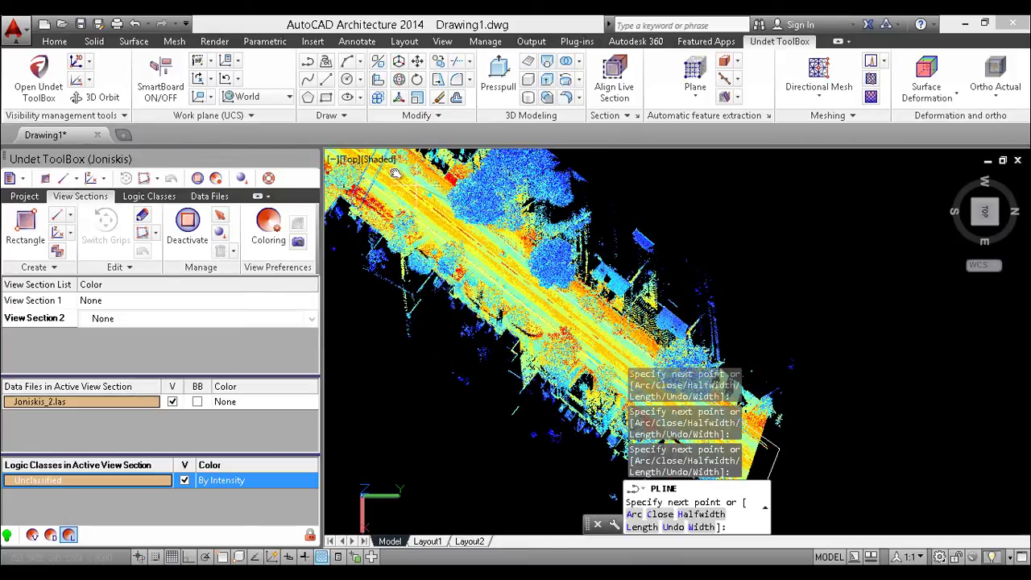
middle_click_drag(395, 173, 518, 284)
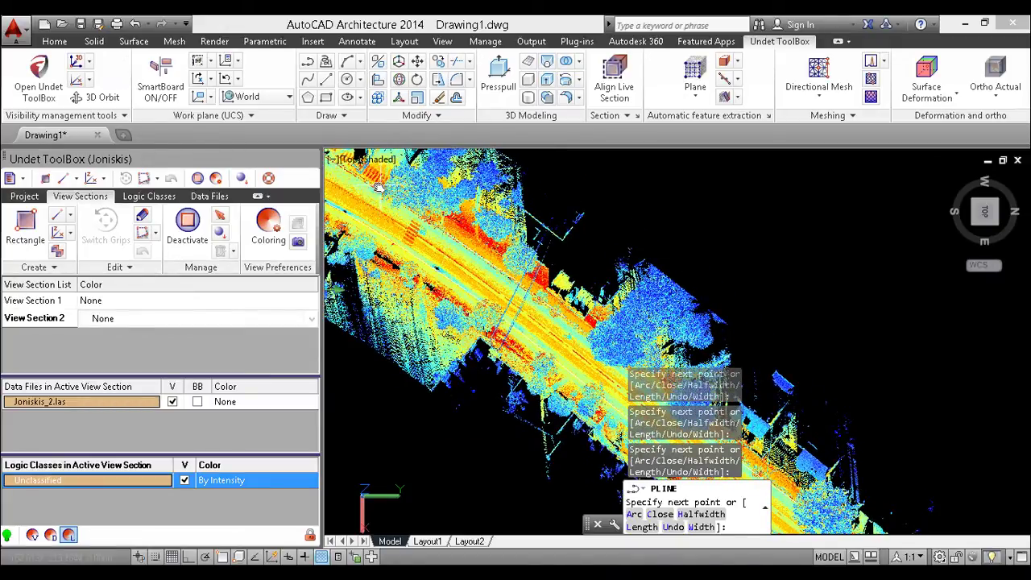
middle_click_drag(362, 193, 502, 337)
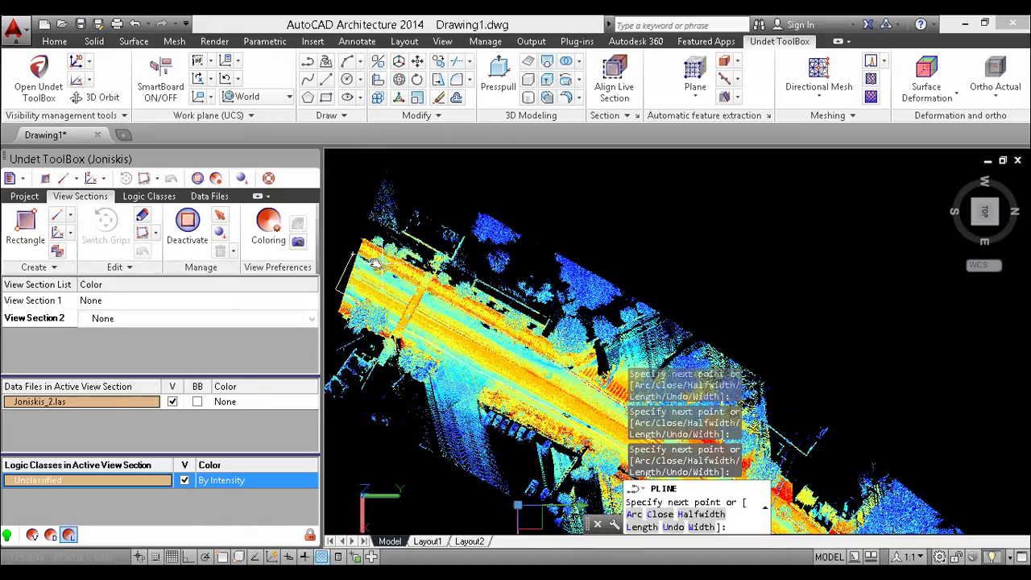
scroll(336, 256, "up", 6)
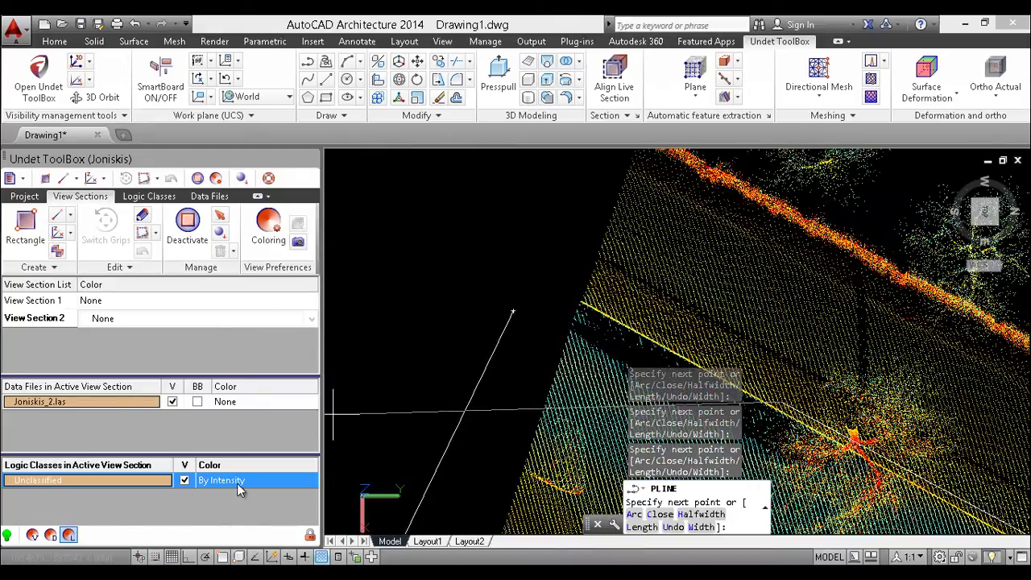
- With the Unclassified points hidden and object snap on, end the boundary polyline exactly at its start point
left_click(220, 557)
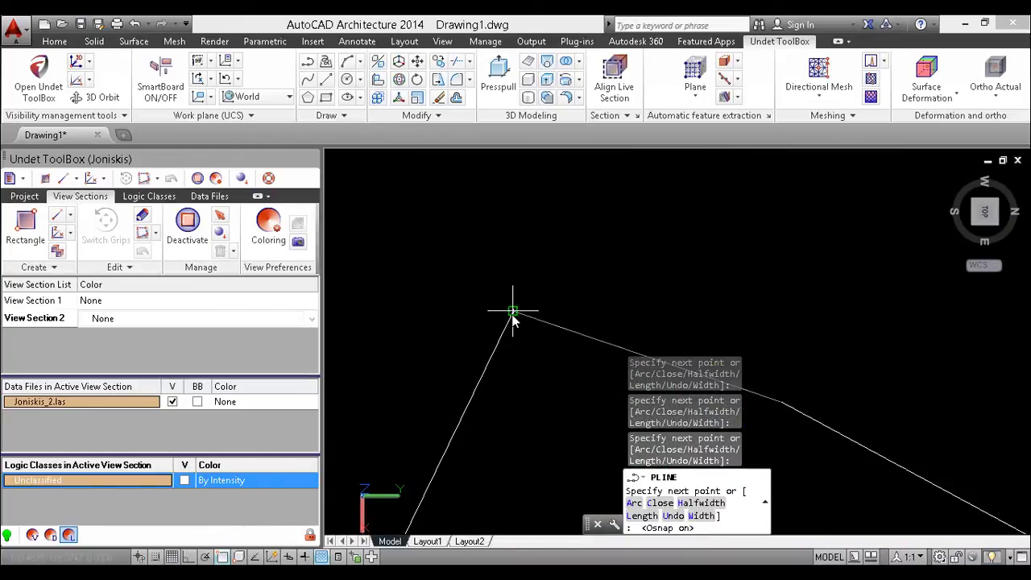
key("Escape")
scroll(538, 257, "down", 8)
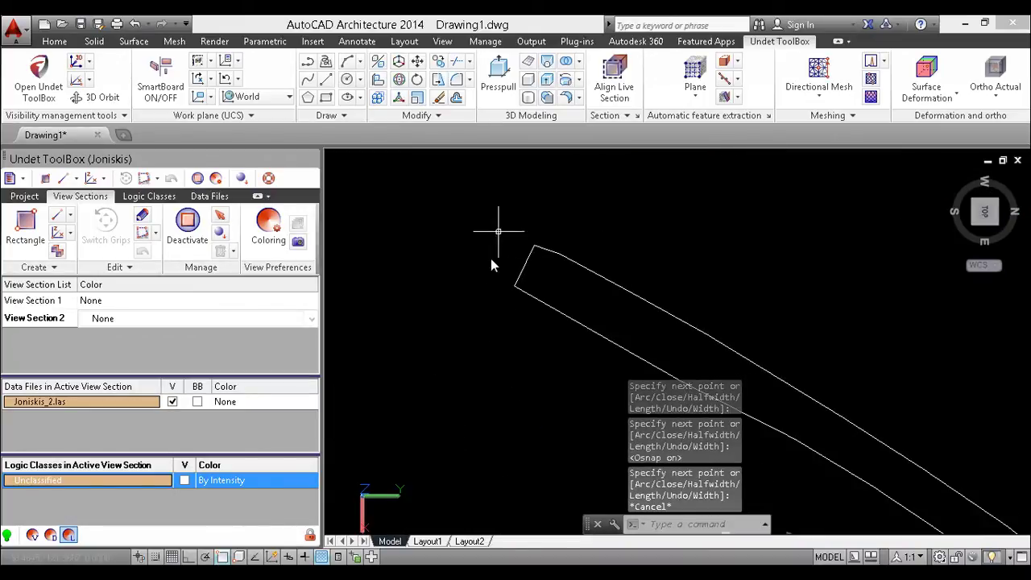
- Check the closed boundary from the front at an angle, then show the Unclassified points again in top view
middle_click_drag(475, 271, 436, 403, "shift")
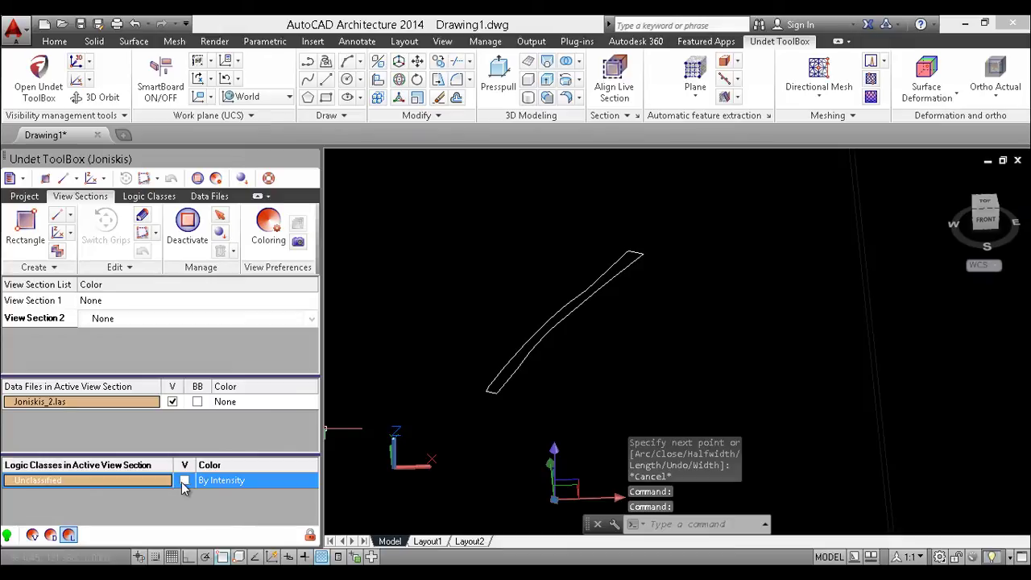
left_click(184, 481)
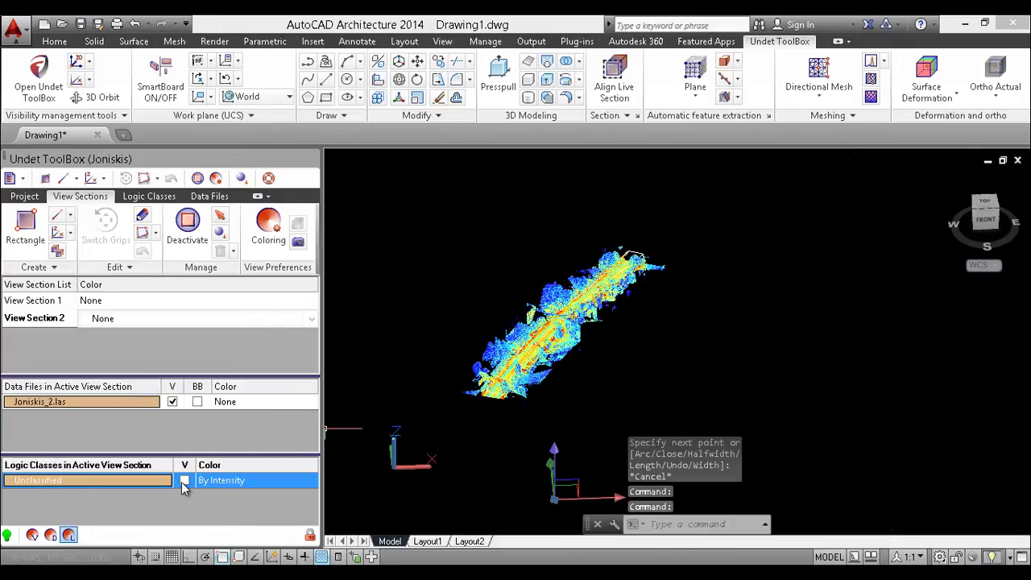
left_click(984, 203)
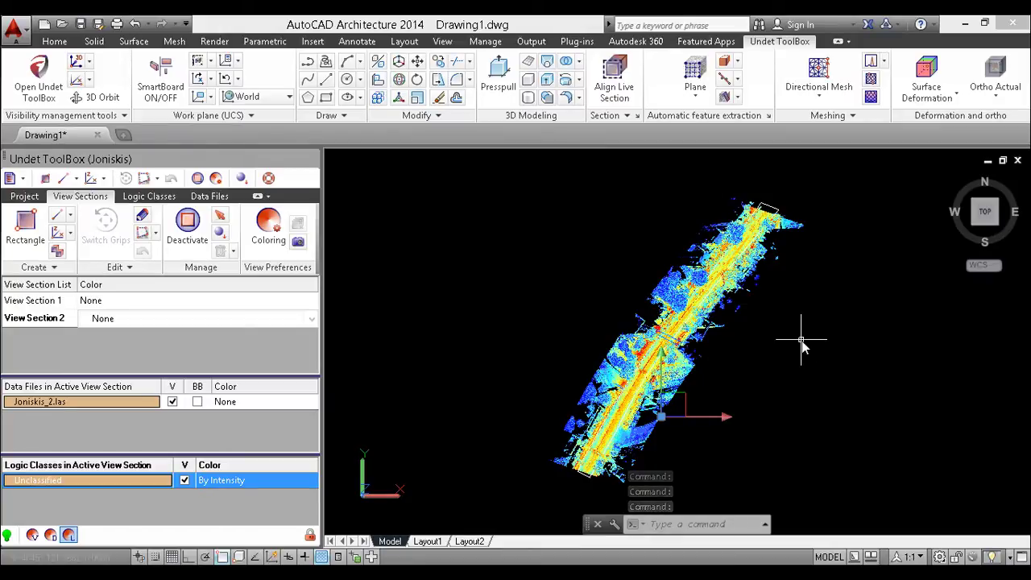
- Start a directional mesh with two direction points set parallel to the road and a grid size of 0.5
scroll(693, 345, "up", 4)
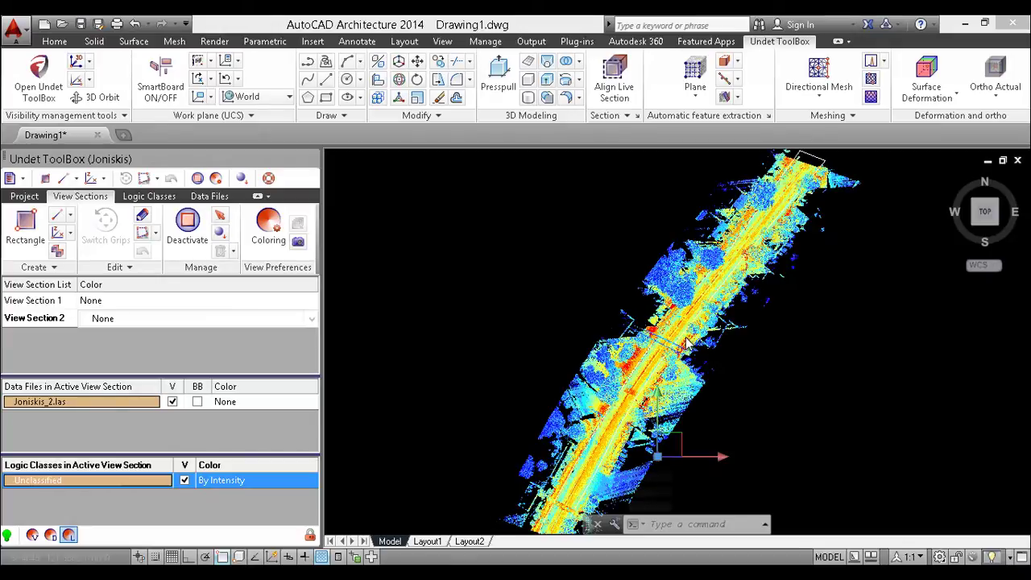
left_click(818, 79)
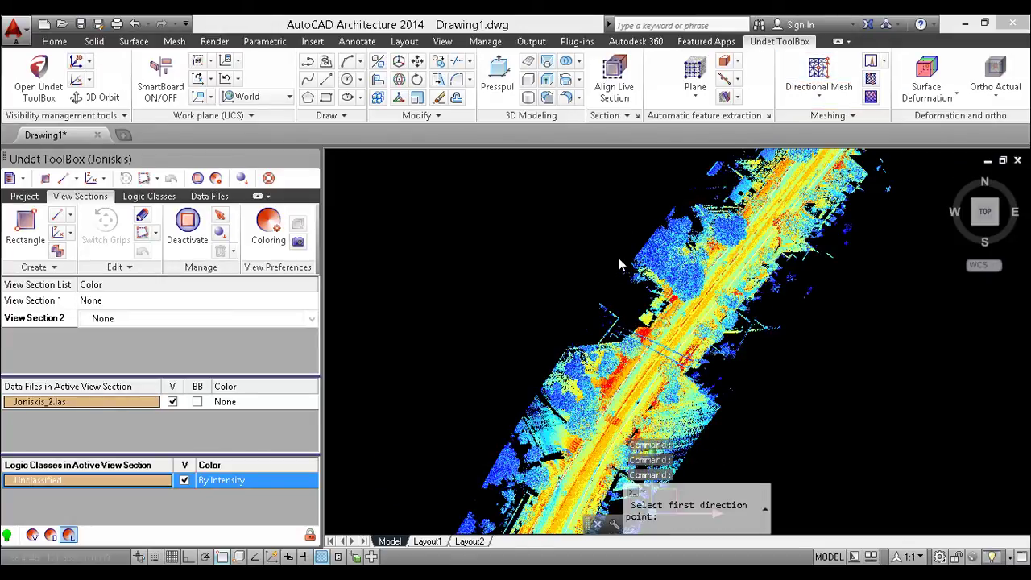
scroll(623, 252, "down", 4)
left_click(581, 297)
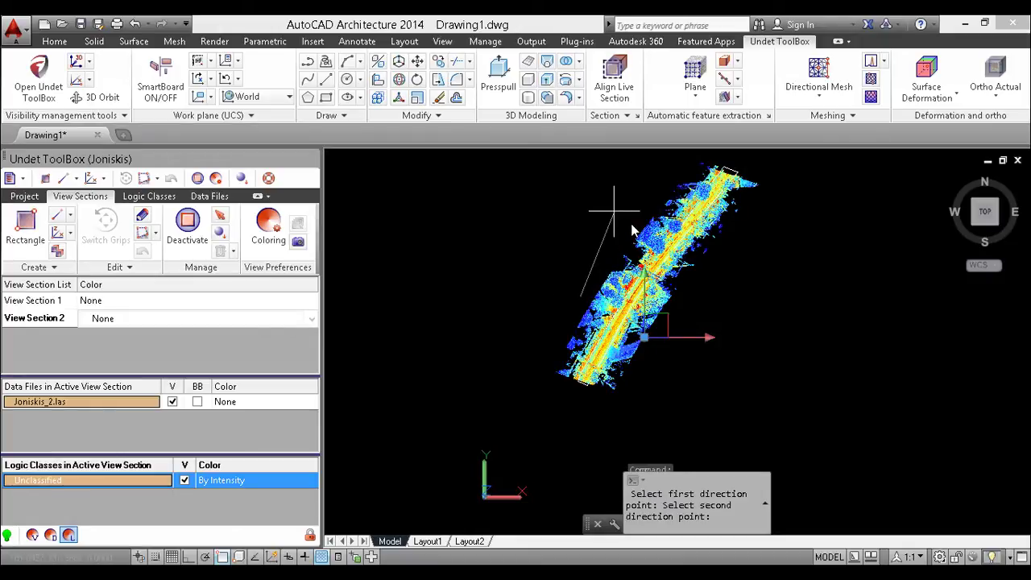
left_click(628, 219)
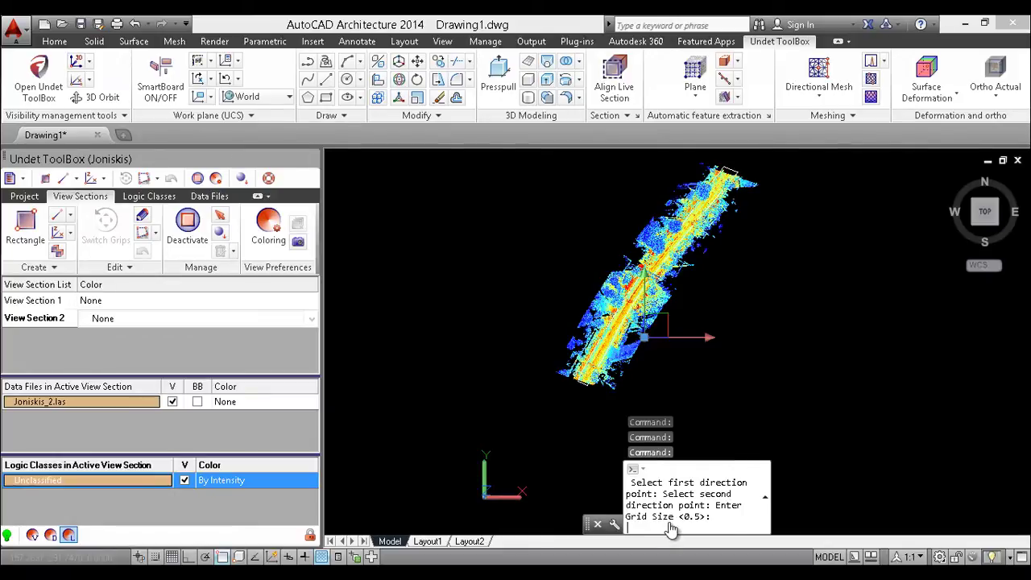
key("Return")
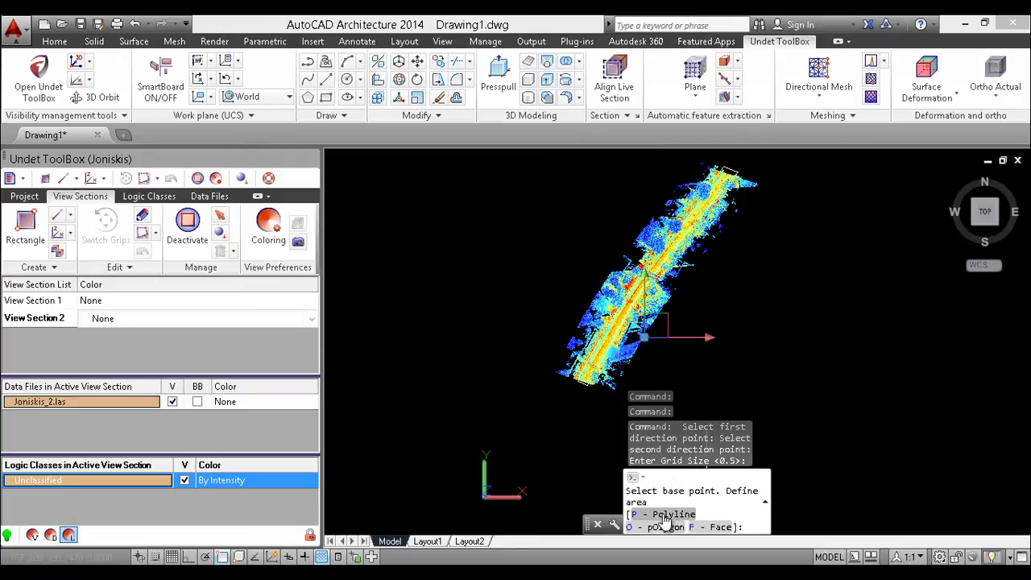
- Define the mesh area by polyline, selecting the road boundary at its southern end
key("ctrl")
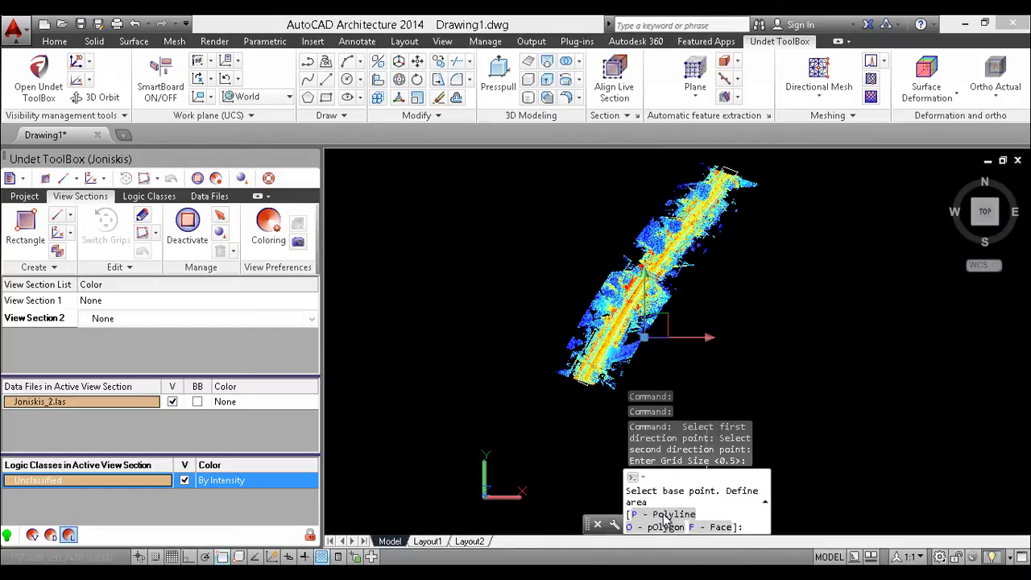
left_click(662, 516)
scroll(582, 390, "up", 5)
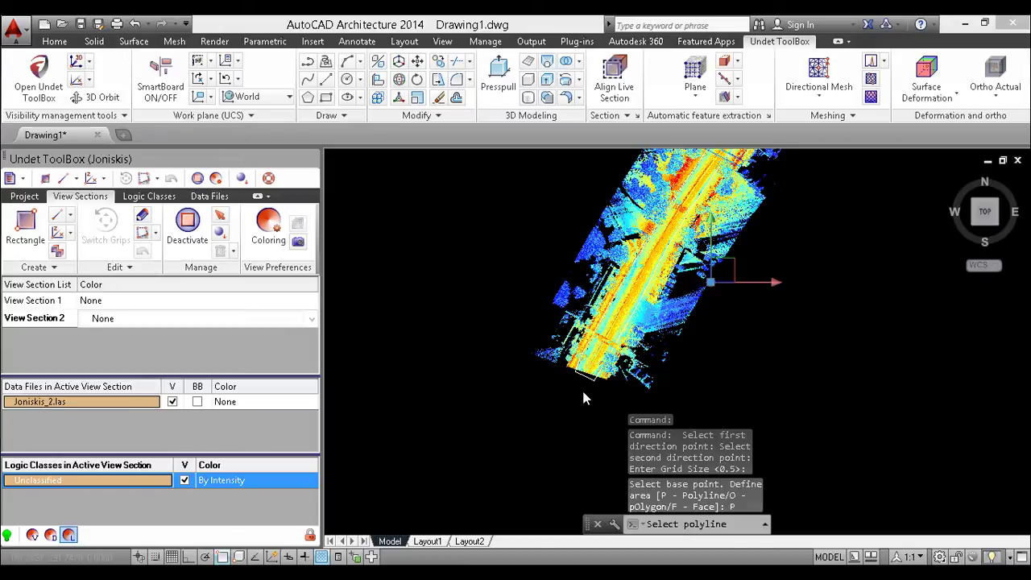
scroll(589, 390, "up", 1)
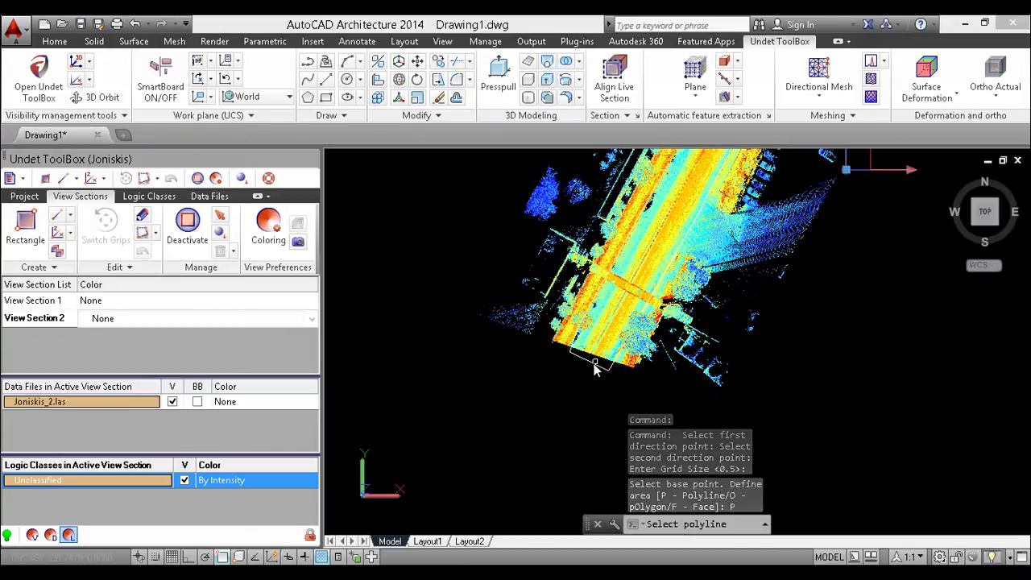
left_click(592, 369)
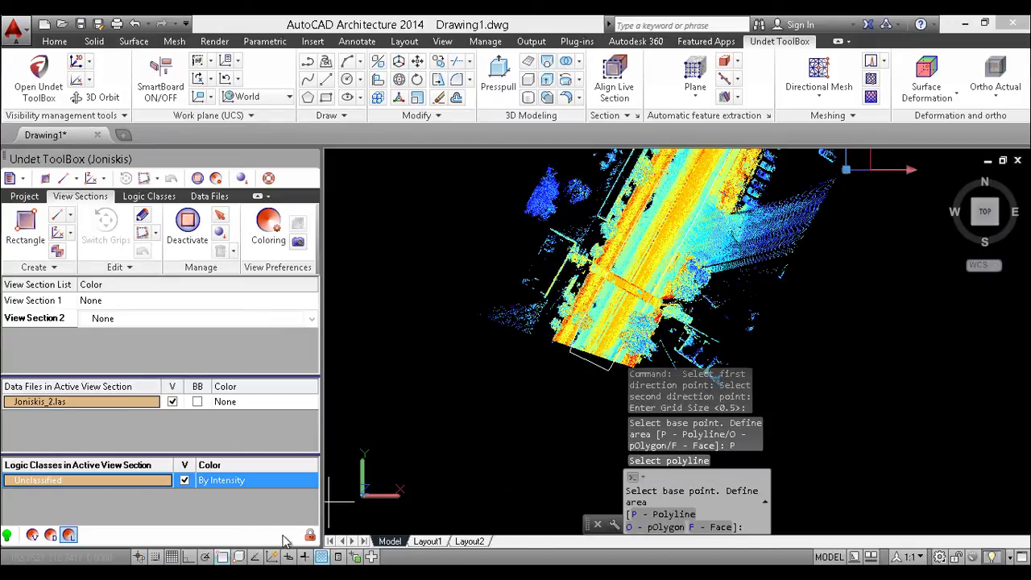
- Turn object snap off and pick the mesh base point on the road surface near the southern end
left_click(227, 557)
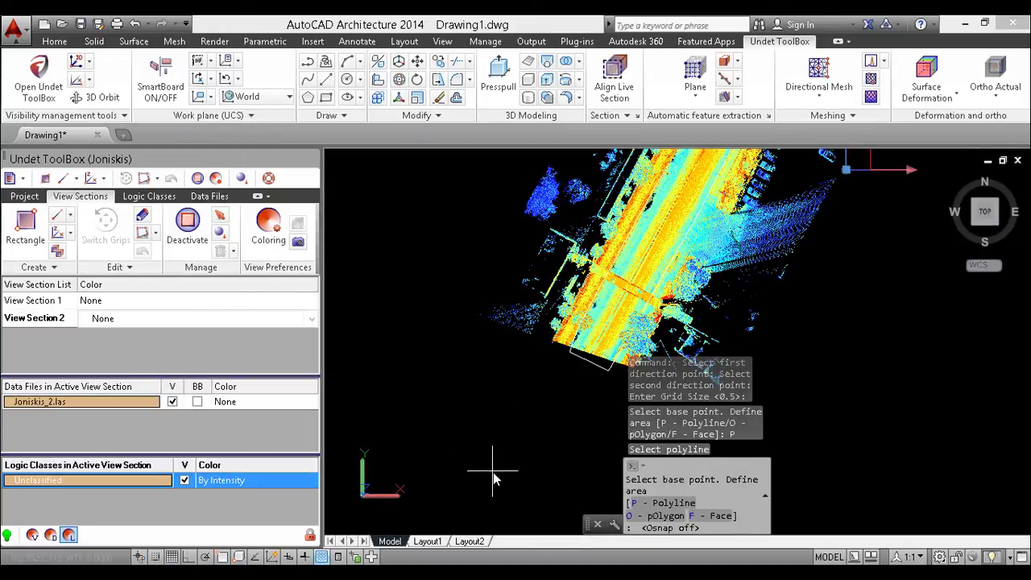
scroll(494, 471, "down", 2)
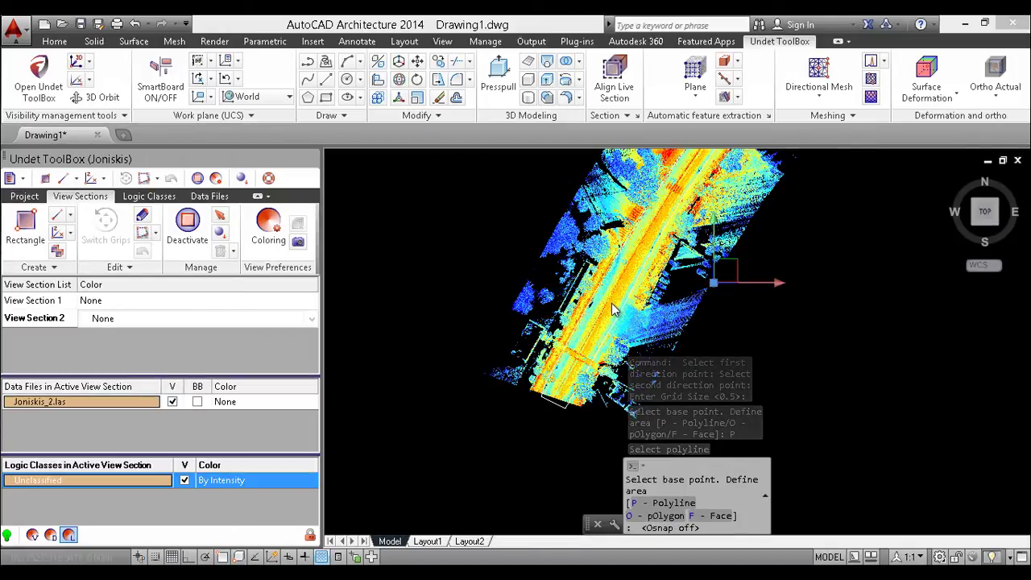
scroll(610, 309, "up", 2)
scroll(608, 309, "up", 1)
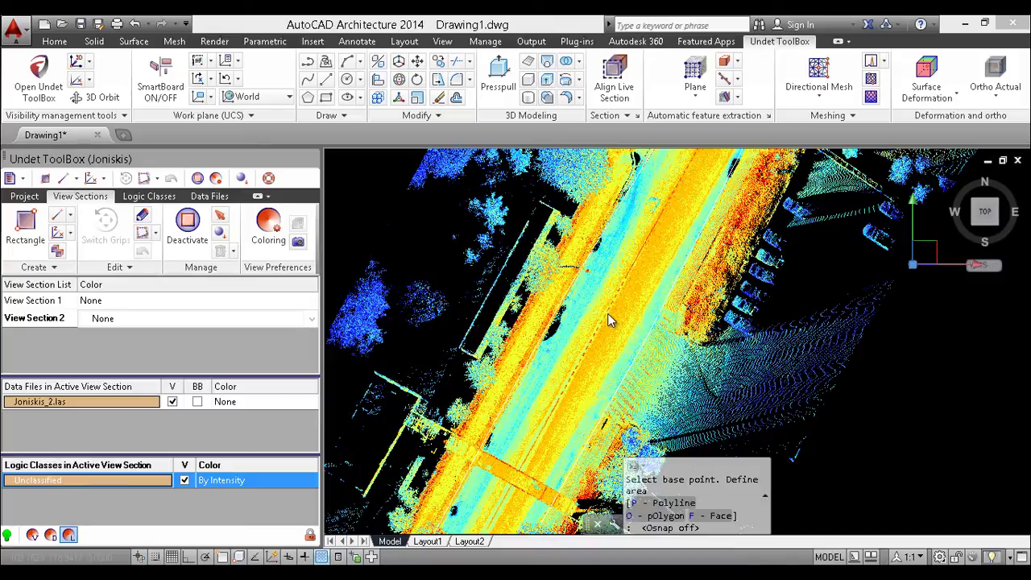
scroll(608, 314, "up", 1)
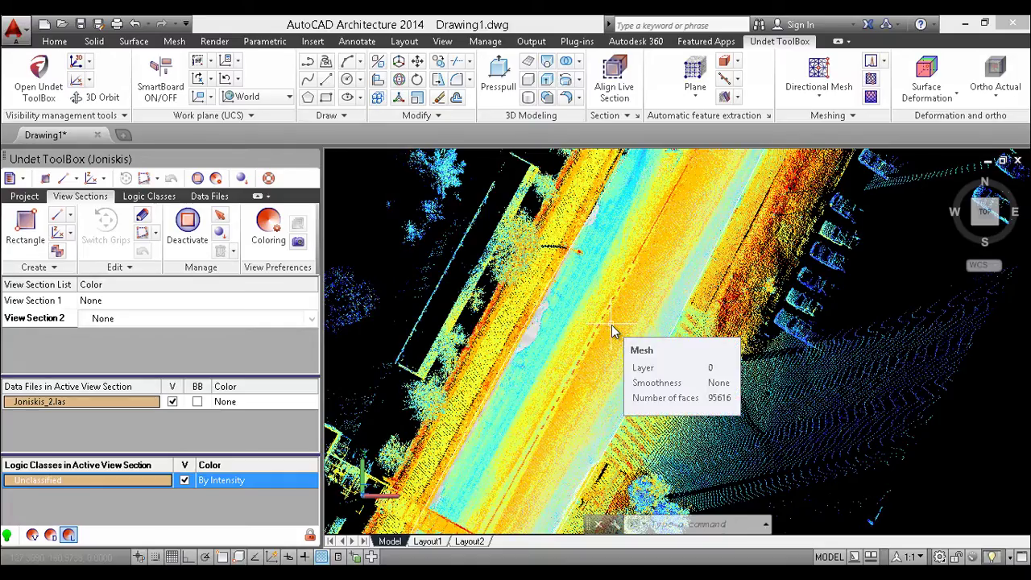
- Hide the Unclassified points and examine the new road mesh against its boundary from several angles, up close and as a whole
scroll(644, 274, "down", 4)
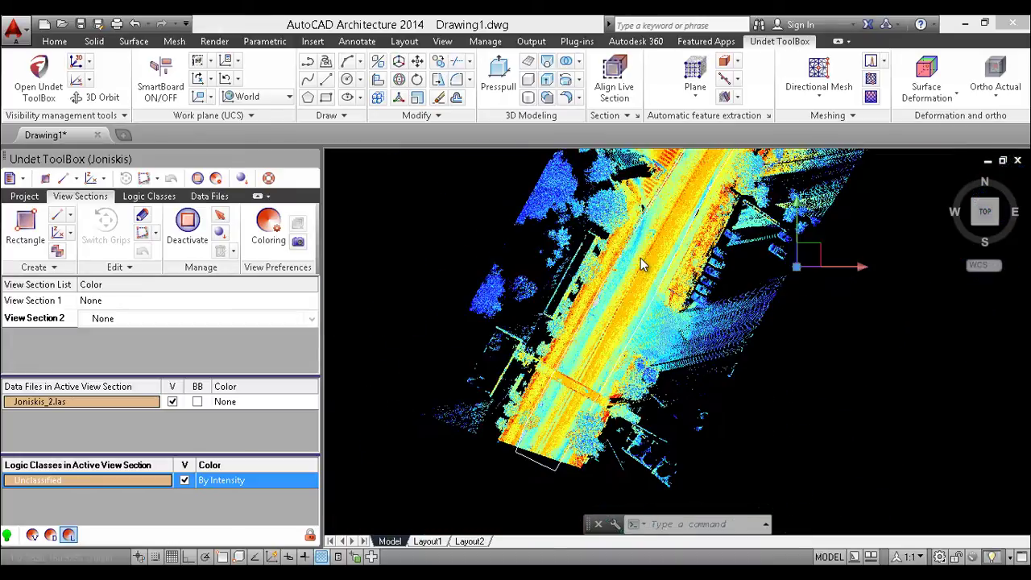
scroll(641, 258, "down", 3)
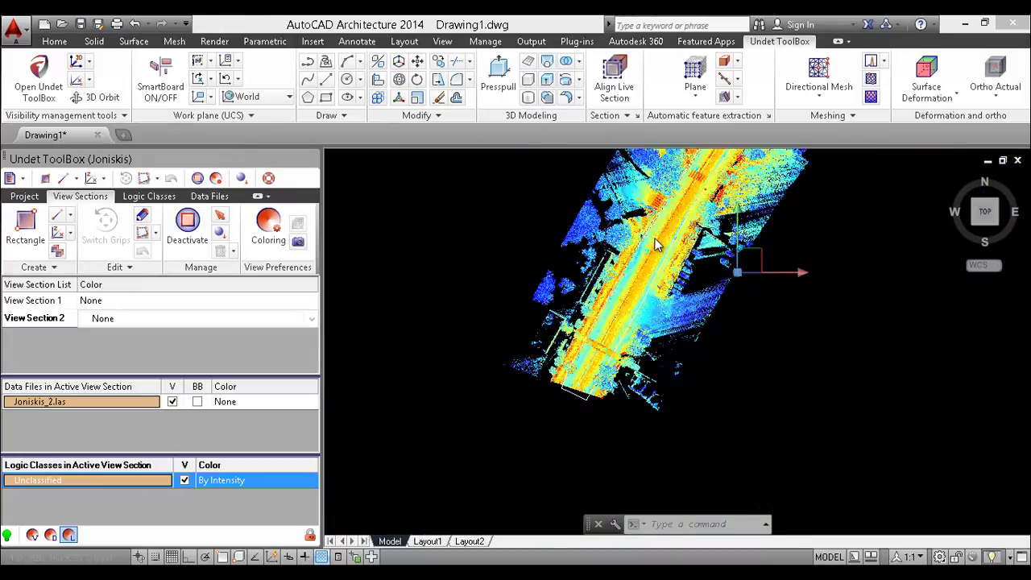
left_click(185, 480)
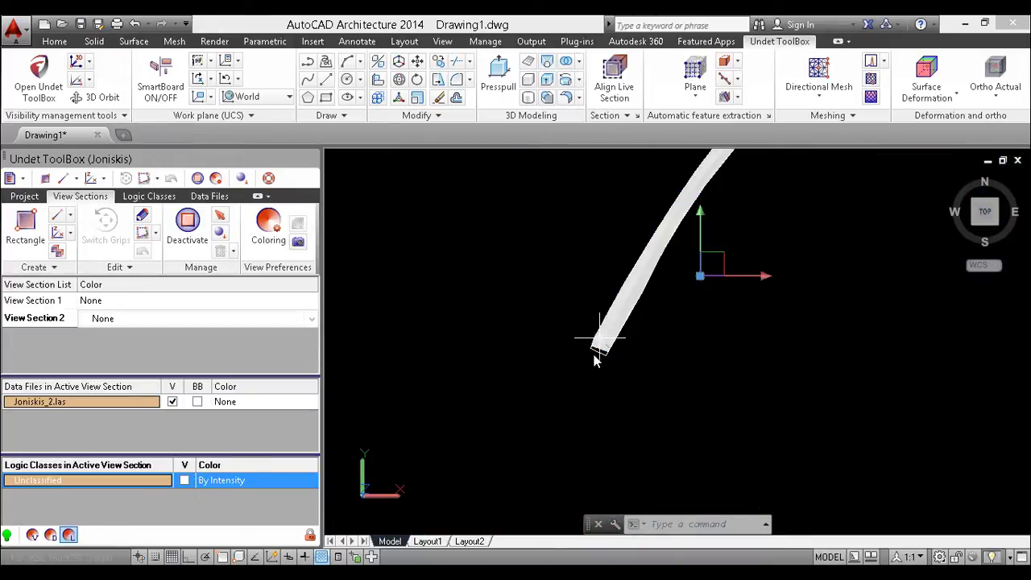
middle_click_drag(569, 370, 672, 272, "shift")
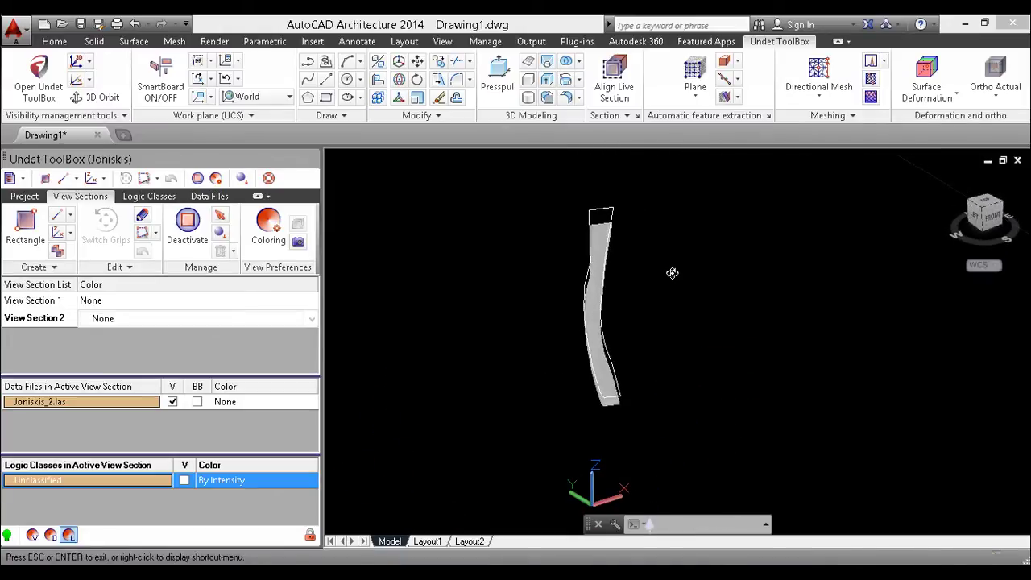
scroll(602, 407, "up", 5)
middle_click_drag(606, 420, 605, 379, "shift")
scroll(619, 358, "up", 6)
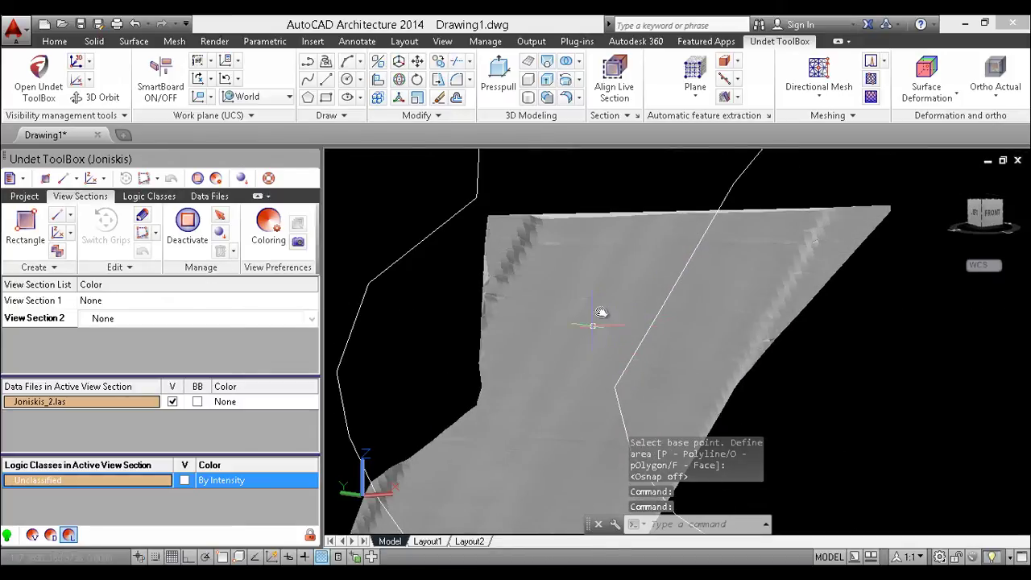
scroll(618, 274, "down", 4)
middle_click_drag(614, 268, 668, 338, "shift")
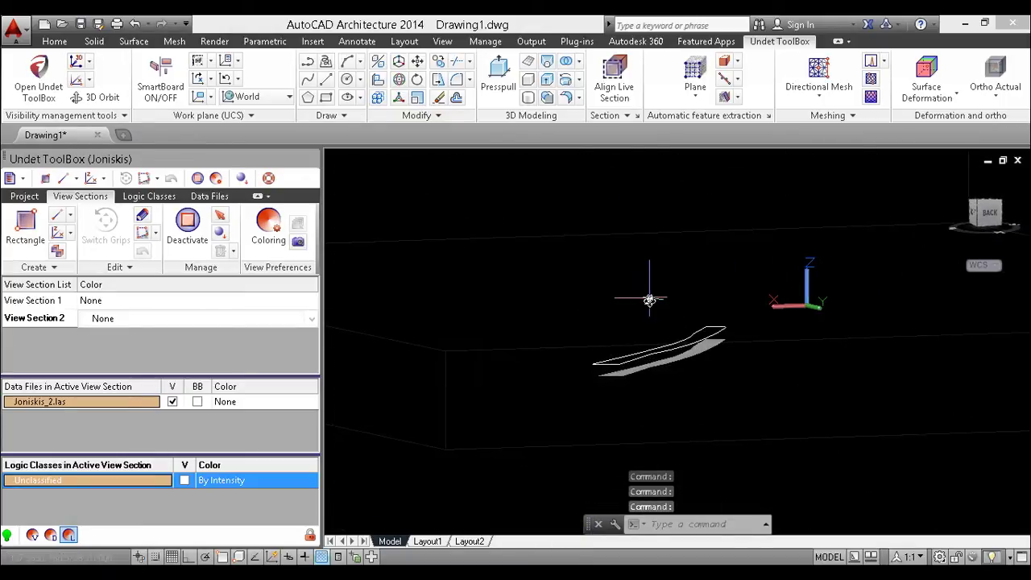
- Delete the boundary polyline floating above the road mesh
left_click(663, 347)
left_click(653, 338)
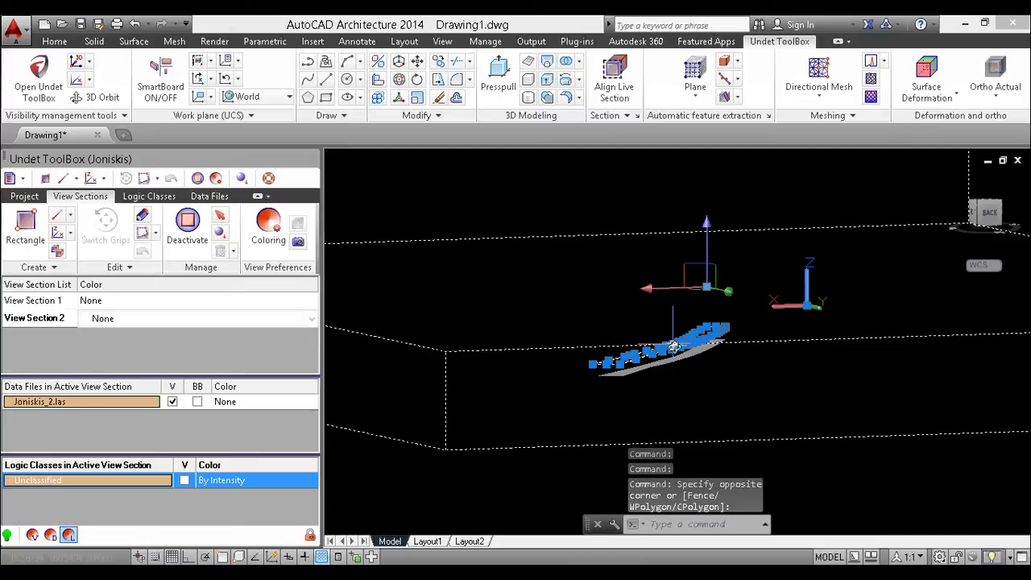
key("Delete")
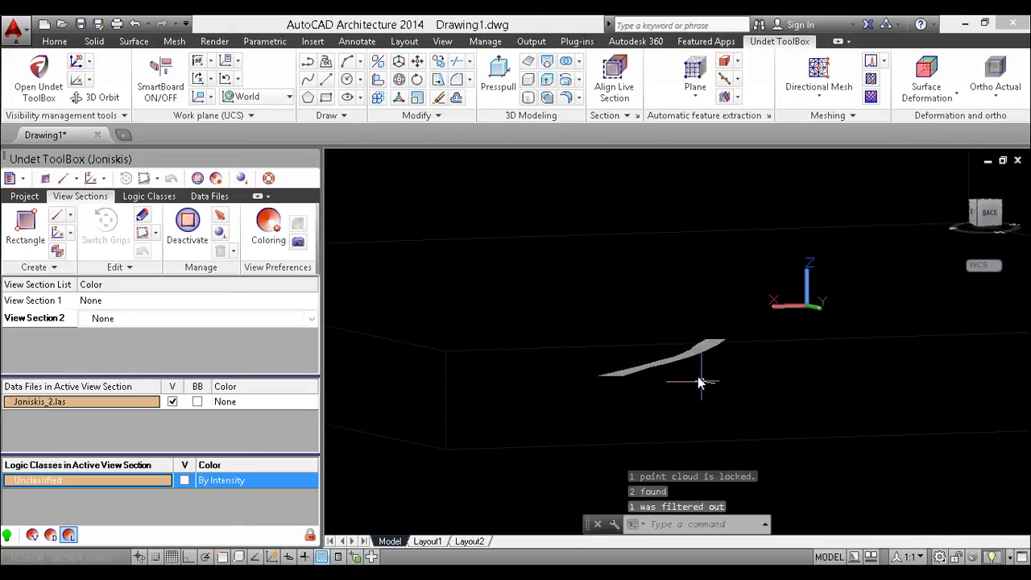
- Hide the road mesh and show the Unclassified points again, viewed from above
left_click(683, 362)
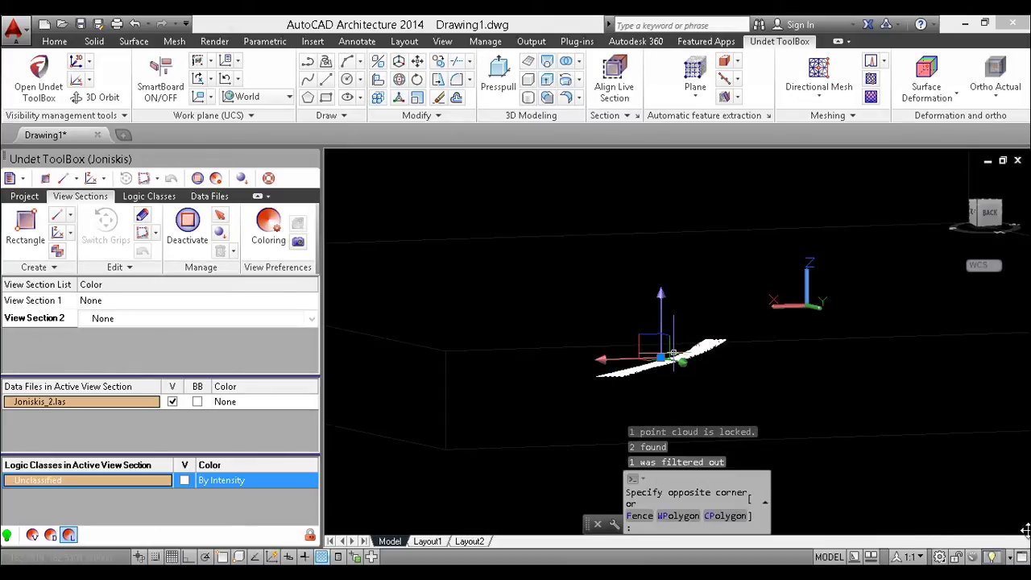
left_click(992, 557)
left_click(977, 548)
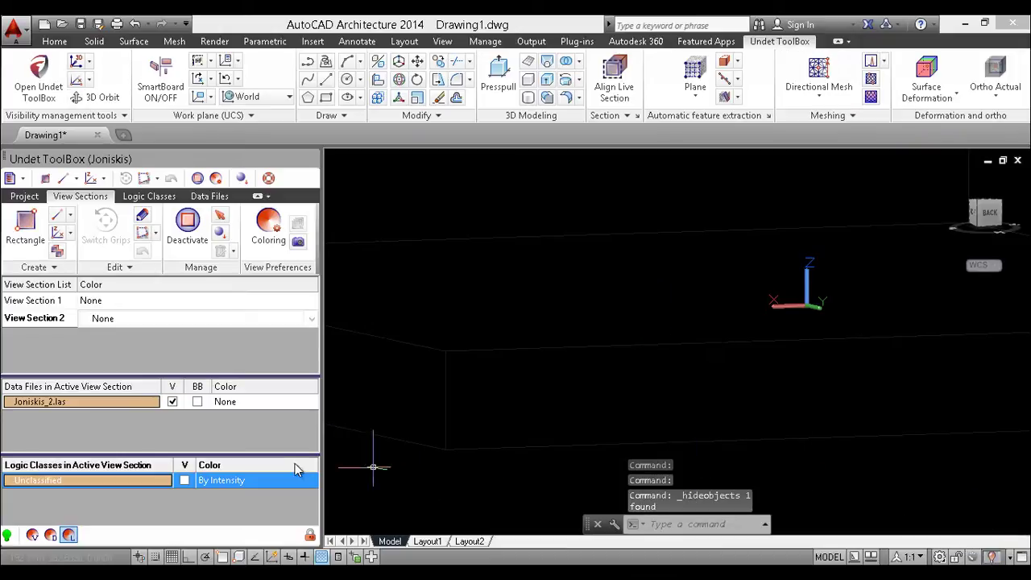
left_click(184, 482)
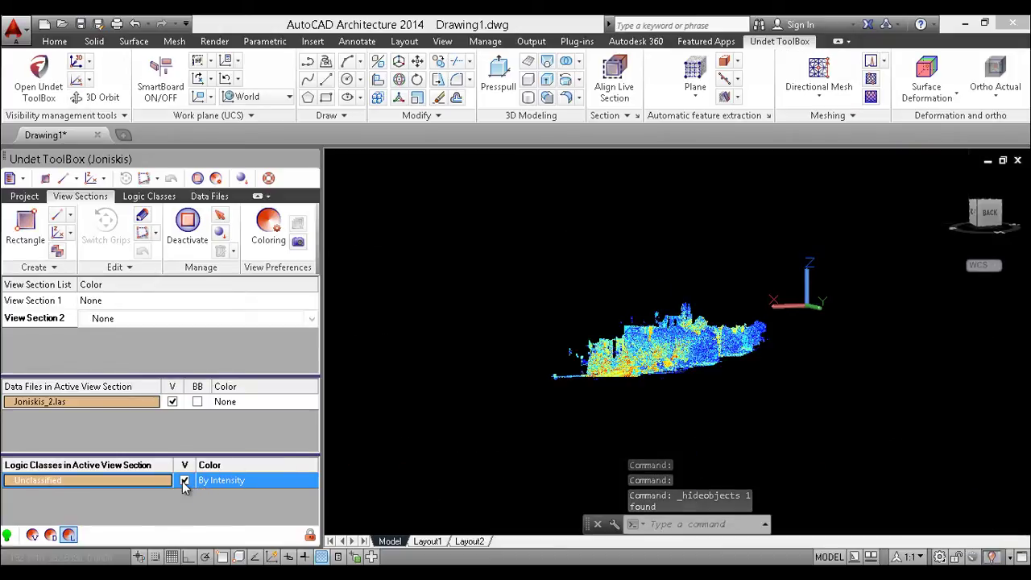
middle_click_drag(870, 281, 810, 339, "shift")
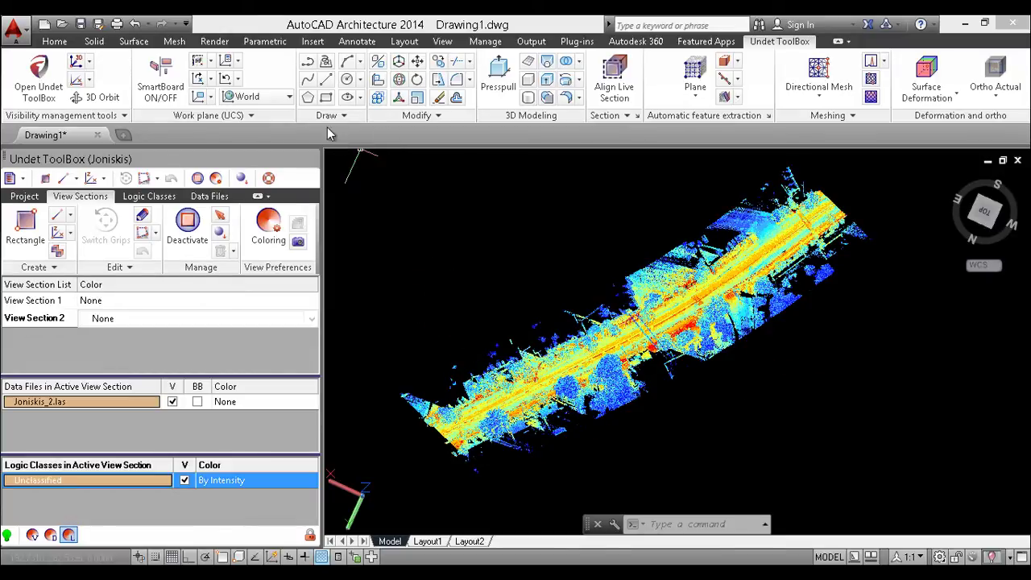
- Draw an open polyline along the middle of the road, from just outside its northern end towards the southern end
left_click(308, 62)
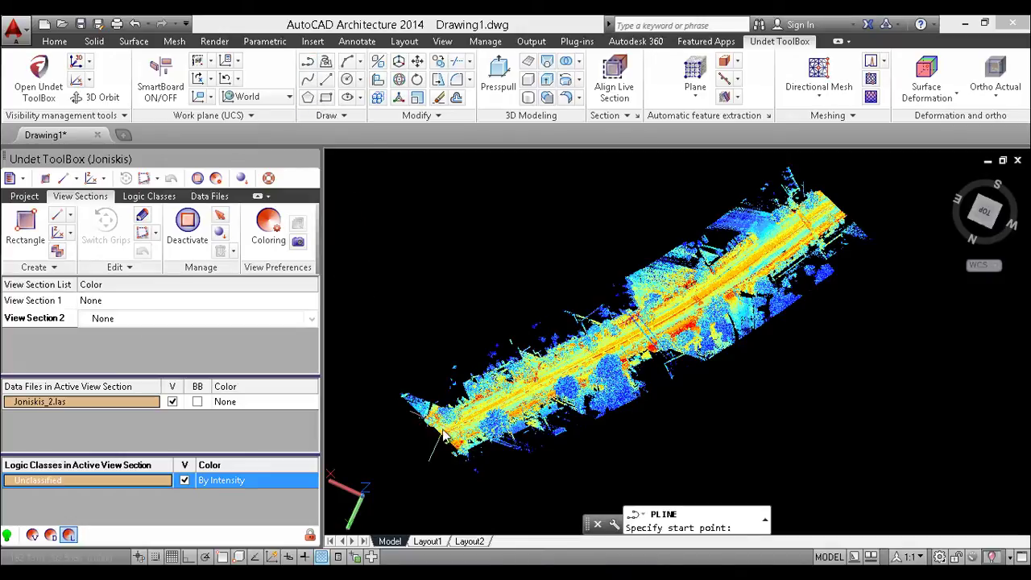
scroll(426, 432, "up", 5)
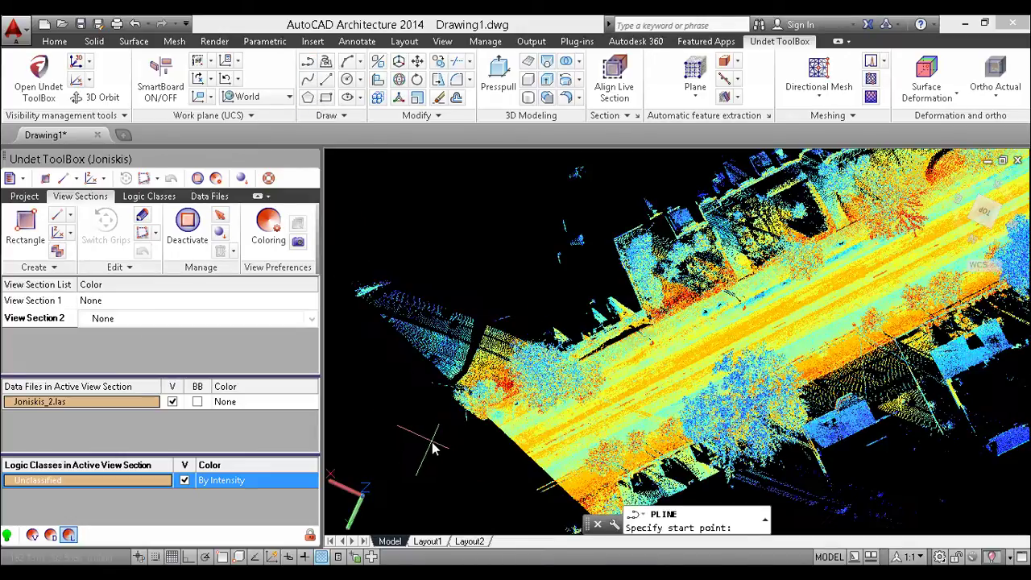
scroll(451, 451, "up", 3)
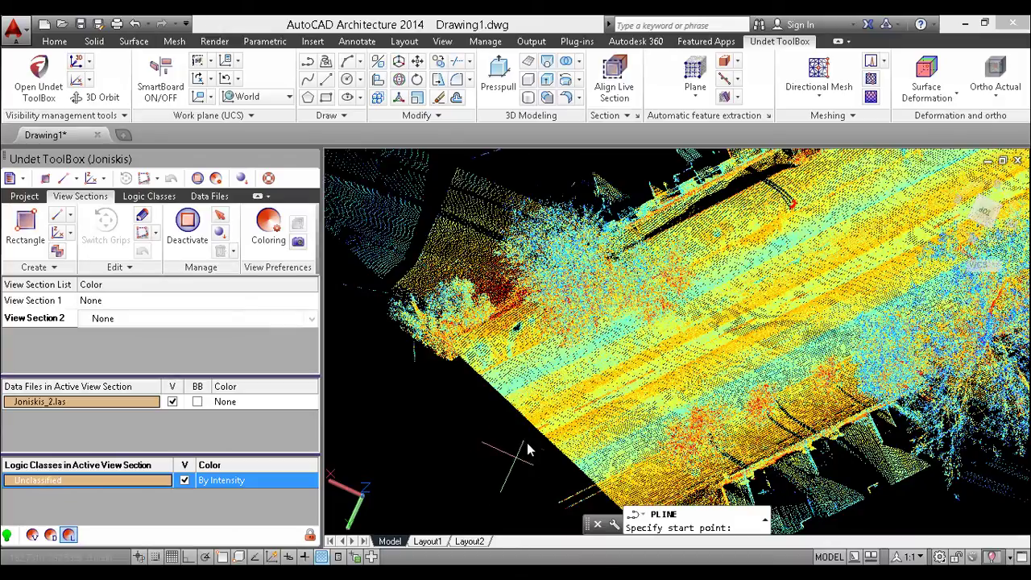
left_click(516, 437)
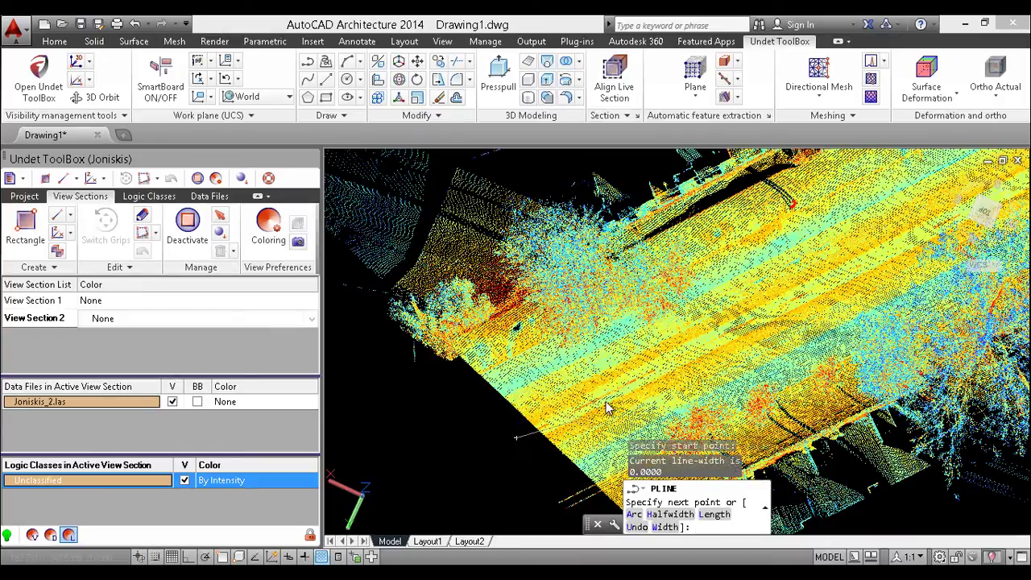
left_click(709, 352)
scroll(709, 352, "down", 4)
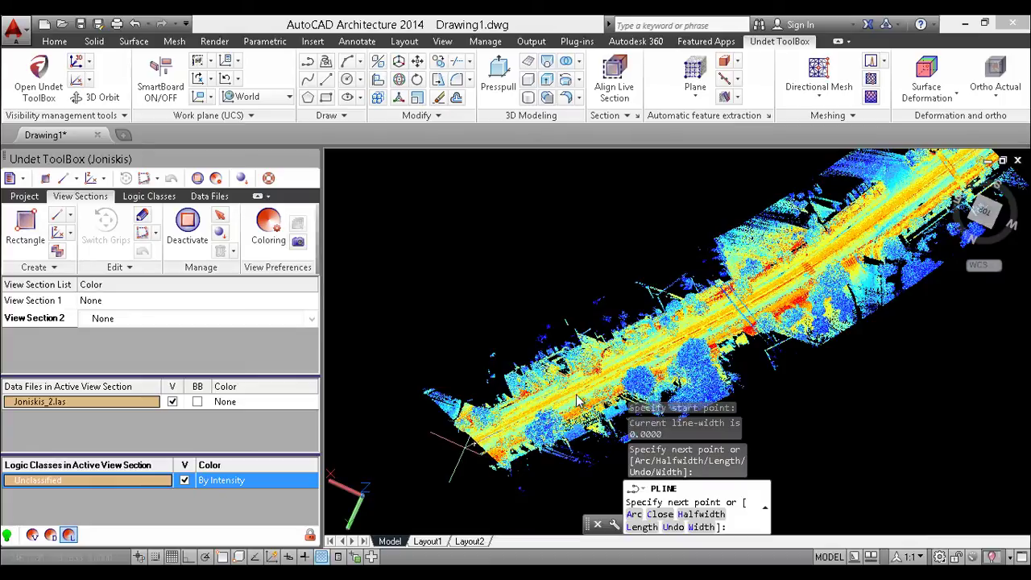
left_click(680, 348)
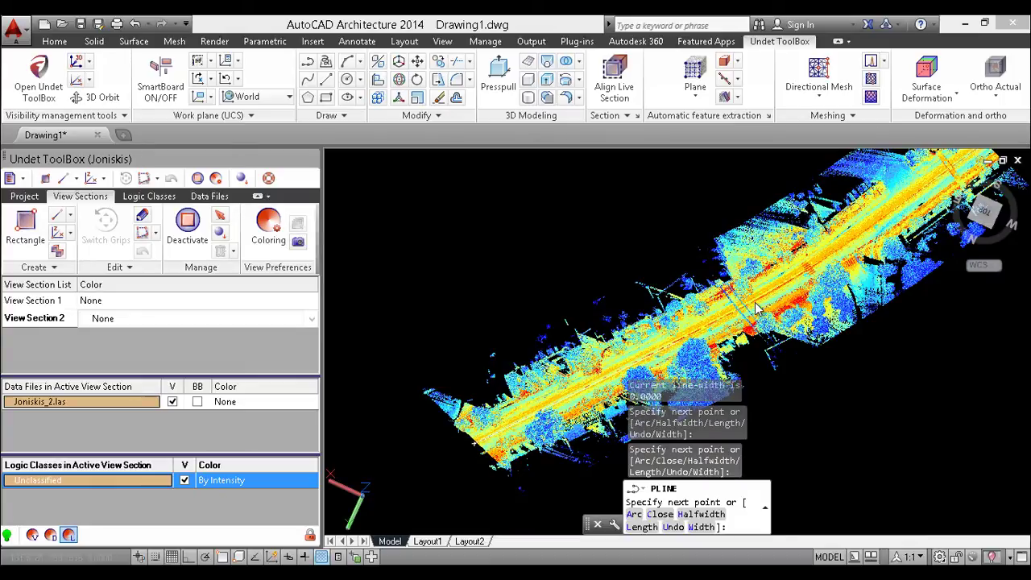
left_click(808, 278)
left_click(826, 269)
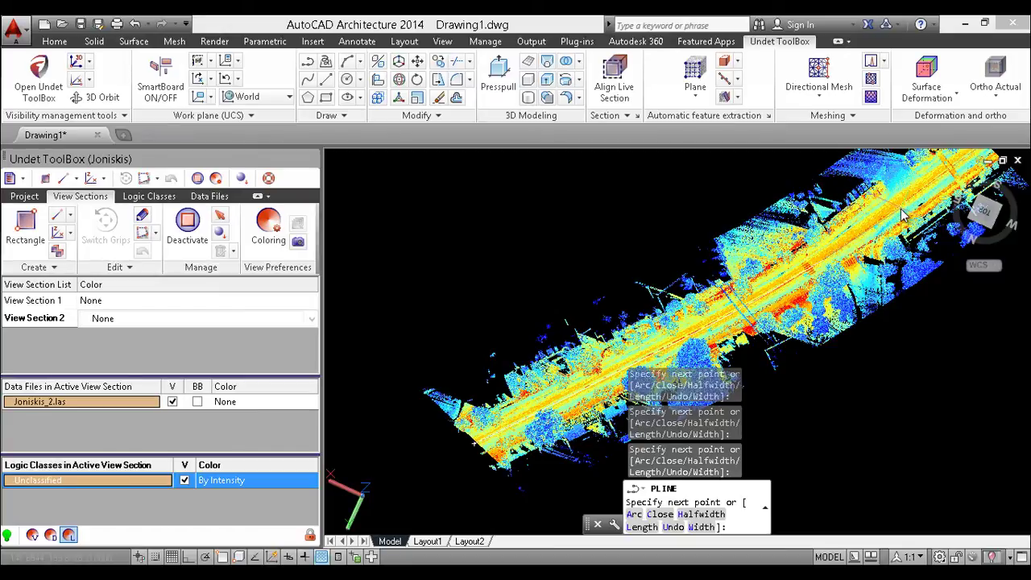
middle_click_drag(925, 197, 907, 218, "shift")
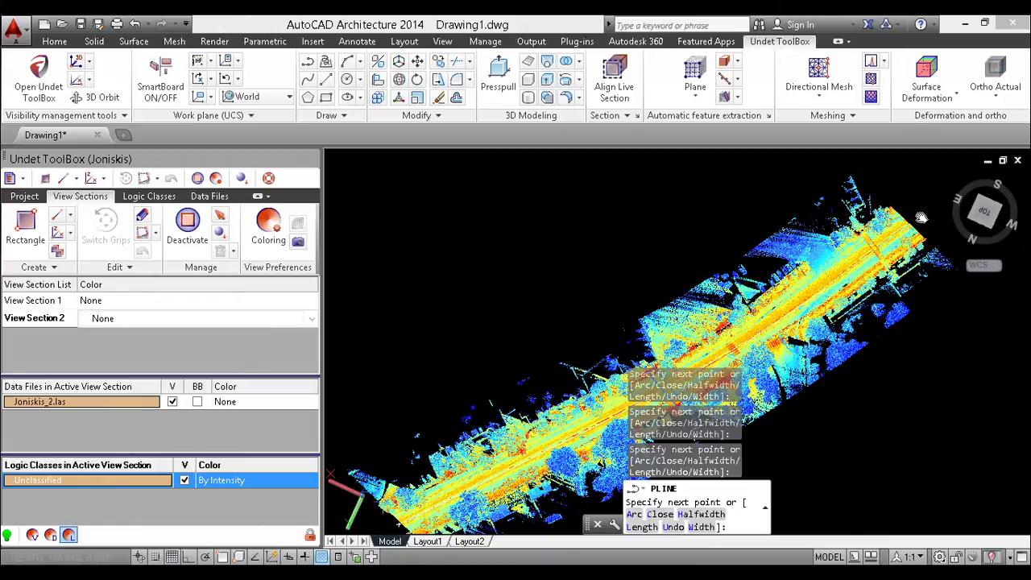
key("Escape")
- Hide the Unclassified points and draw a short crosswise line from the polyline's northern endpoint, with object snap and polar tracking on
middle_click_drag(590, 374, 633, 297)
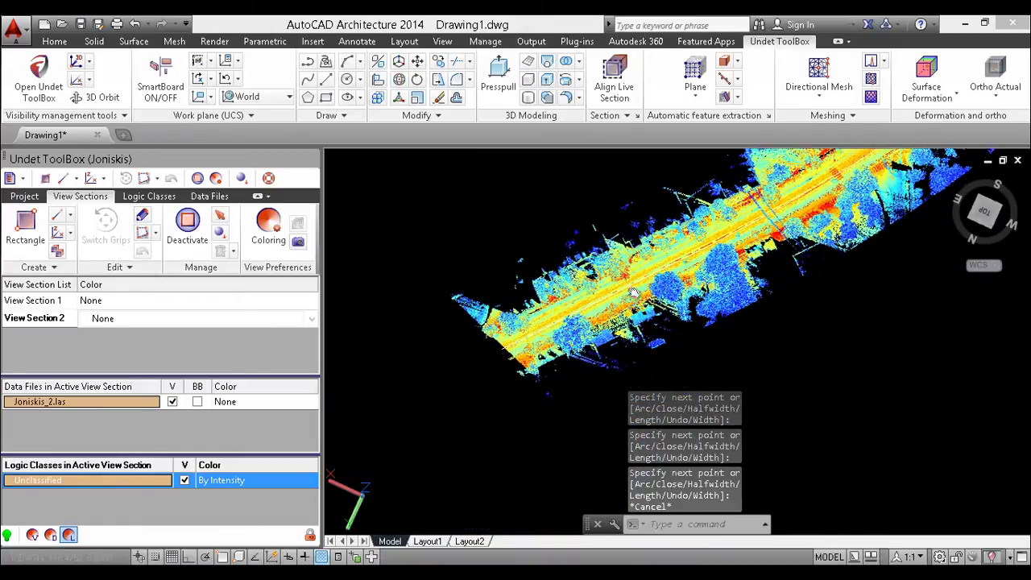
scroll(522, 351, "up", 2)
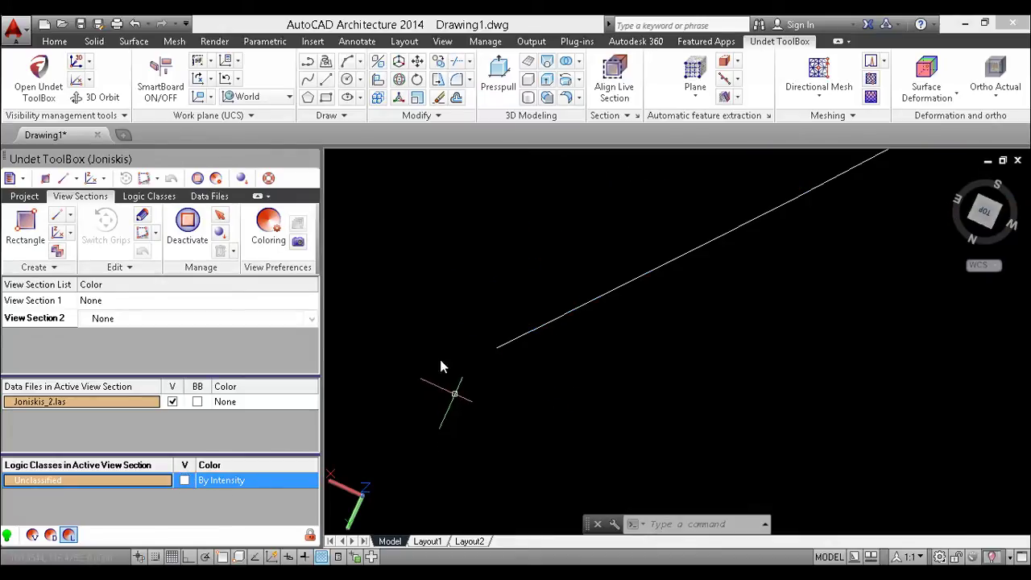
left_click(325, 79)
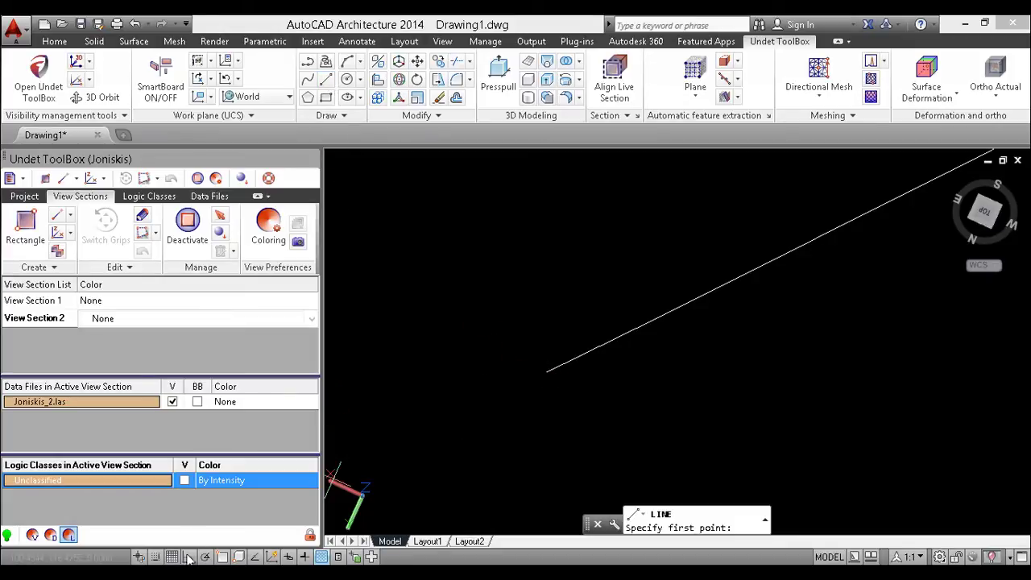
left_click(223, 557)
left_click(204, 558)
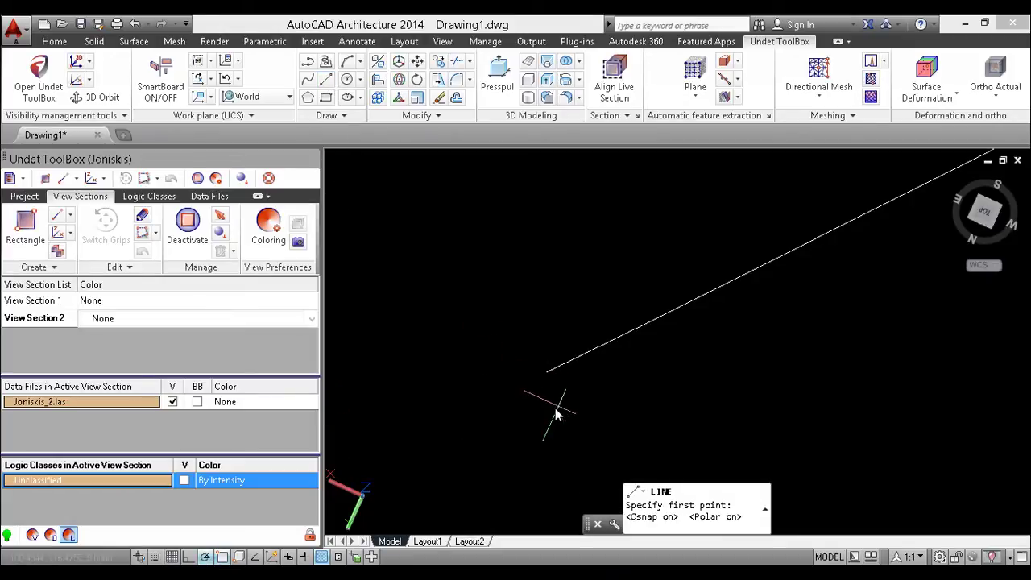
left_click(547, 373)
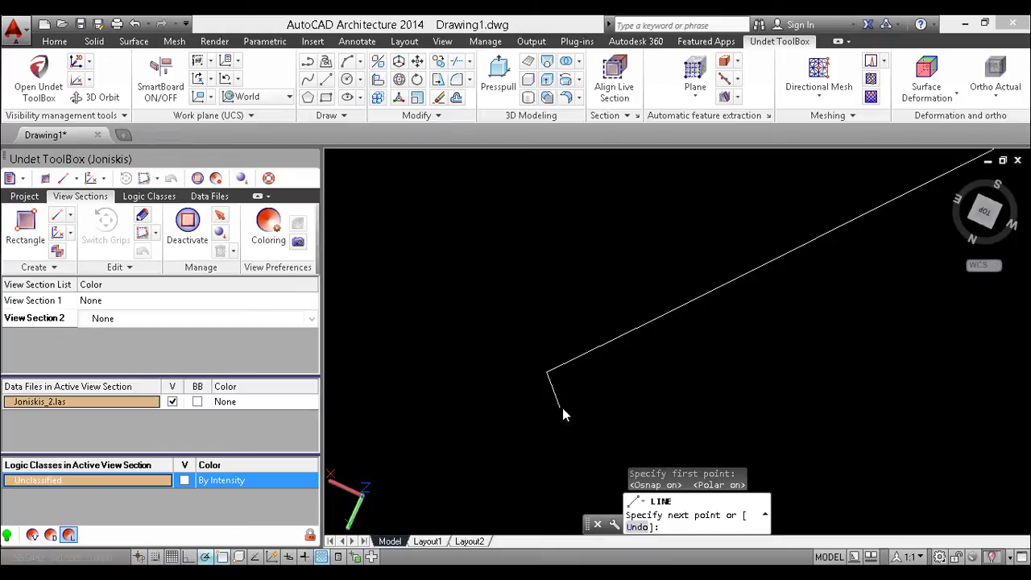
left_click(560, 407)
key("Escape")
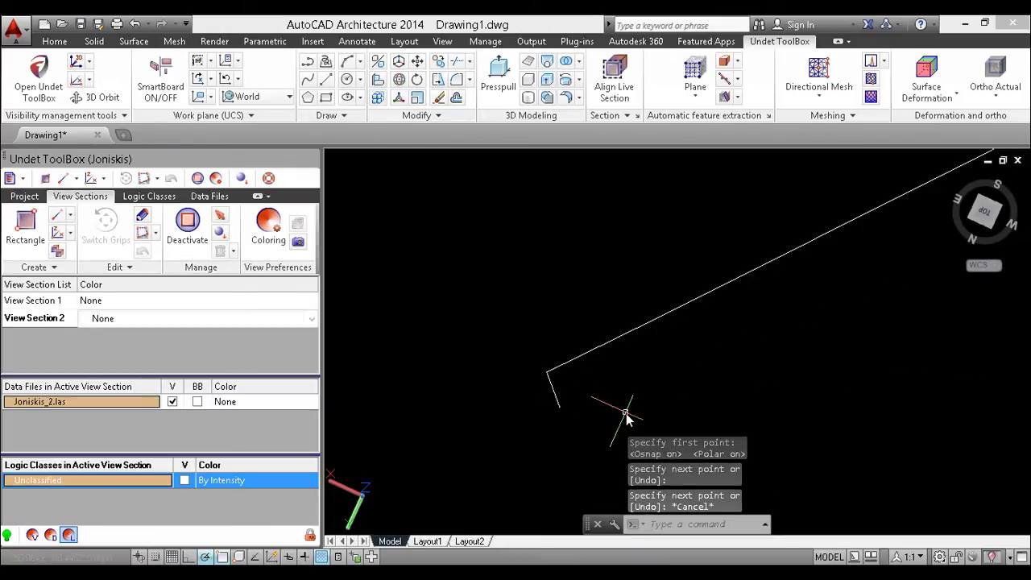
- Lengthen the short crosswise line by a delta of 4 at its end on the polyline, so it extends across both sides
type("length")
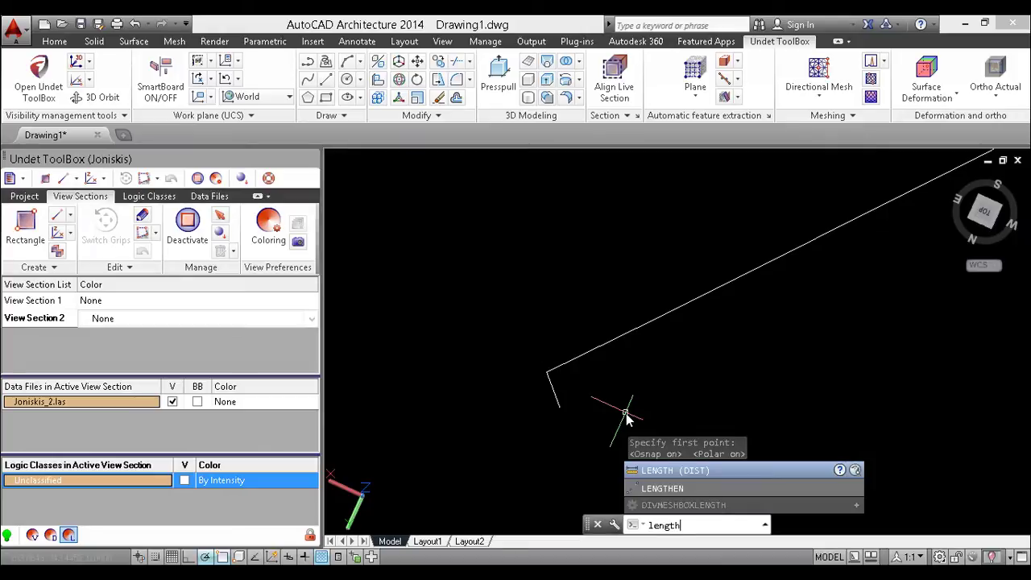
left_click(682, 488)
type("de")
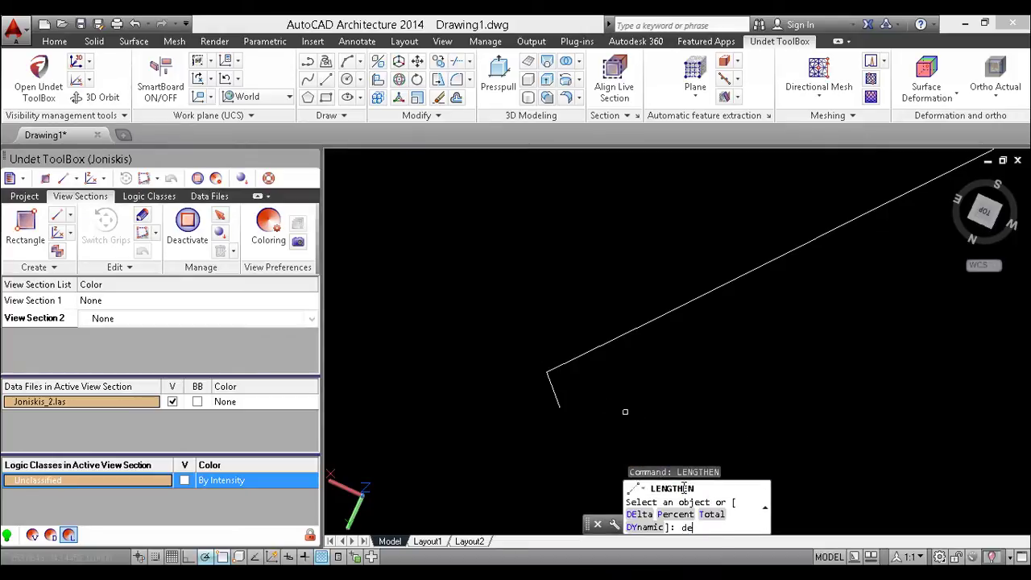
key("Return")
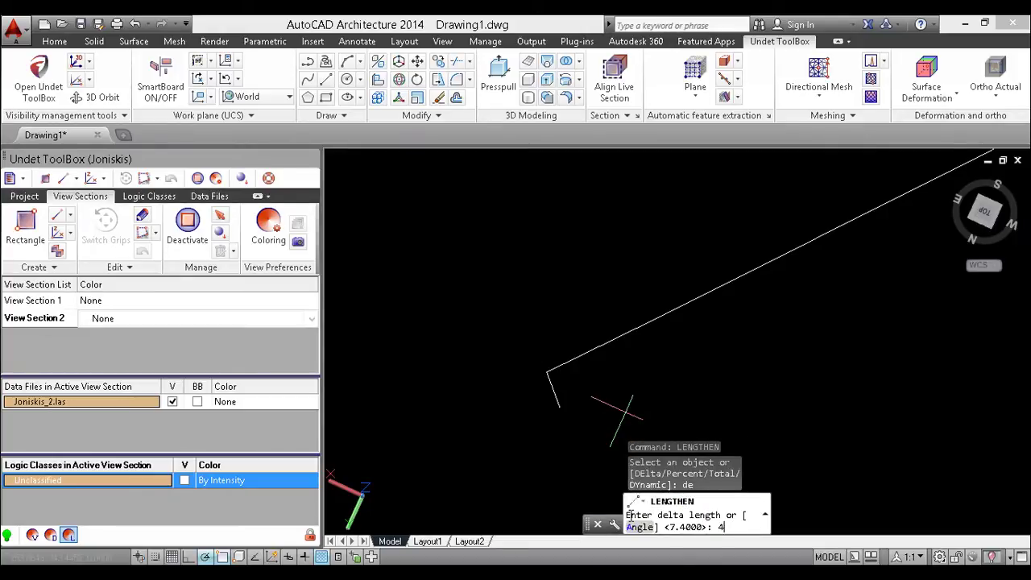
type("4")
key("Return")
left_click(553, 381)
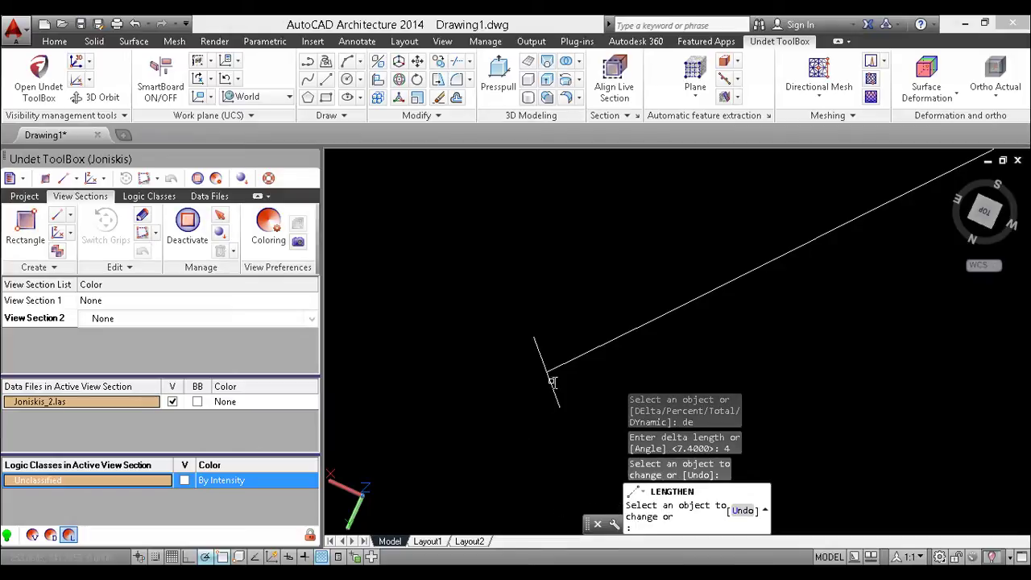
key("Escape")
- Create an associative path array of the crosswise line along the road's middle polyline
left_click(589, 430)
left_click(535, 397)
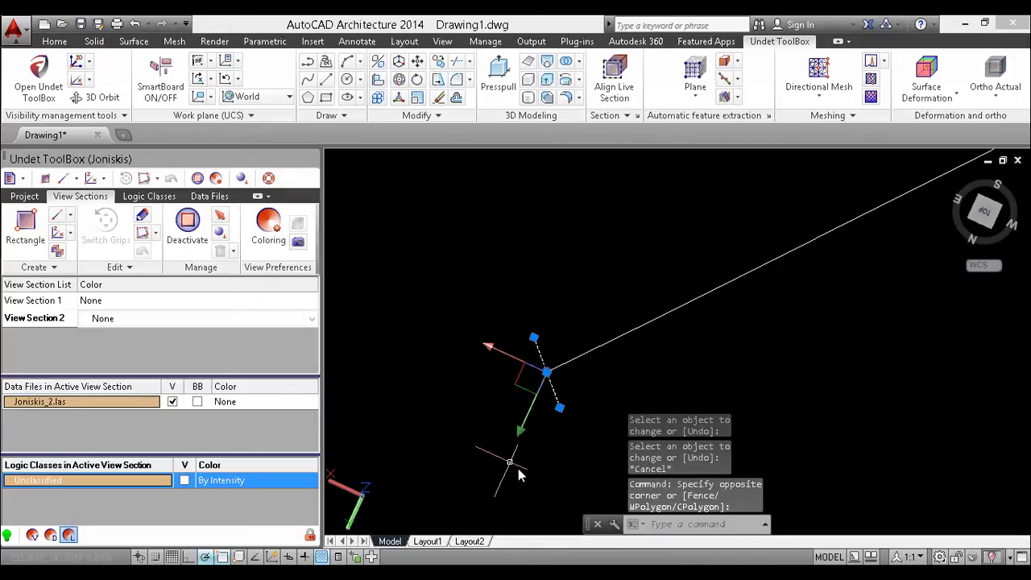
type("arra")
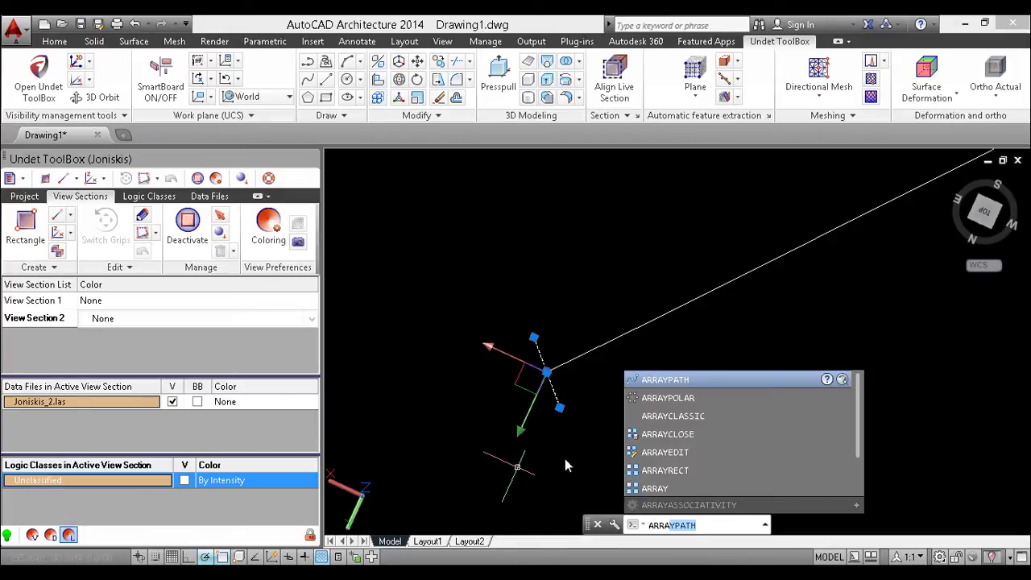
left_click(659, 381)
left_click(592, 354)
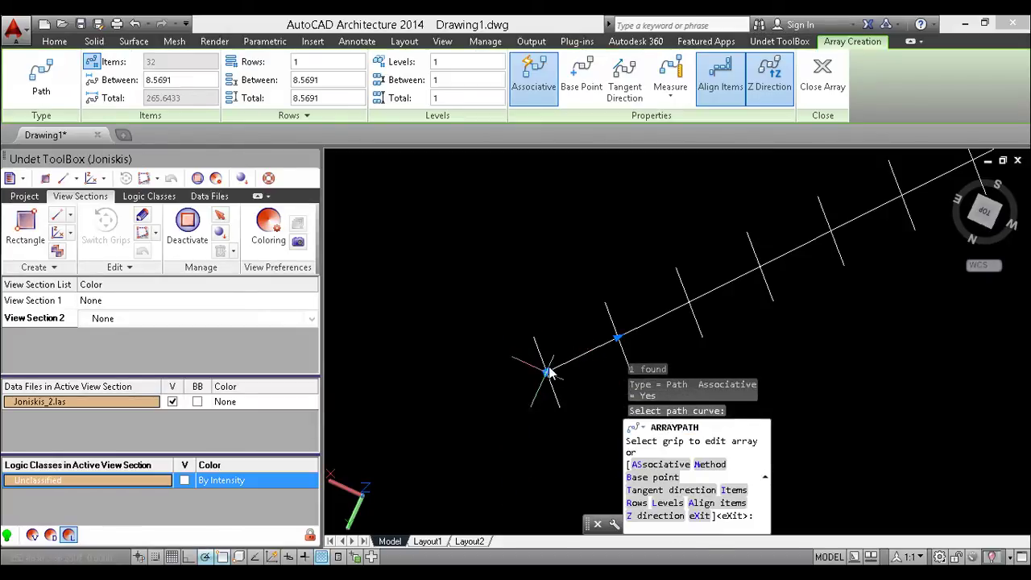
key("Return")
scroll(580, 358, "down", 5)
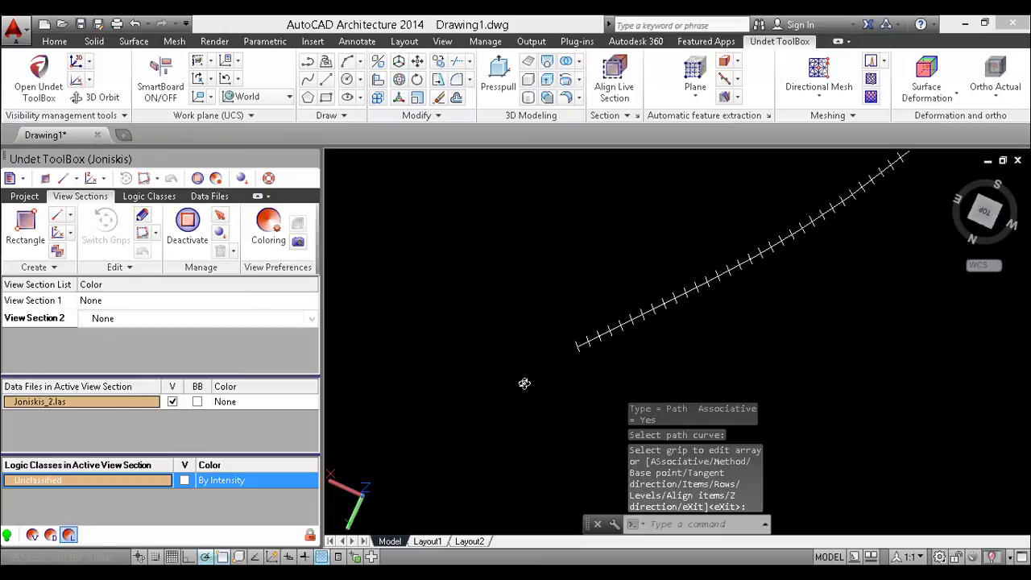
- Briefly show the Unclassified points over the array, and end the object isolation to bring back the hidden road mesh
middle_click_drag(524, 384, 556, 364, "shift")
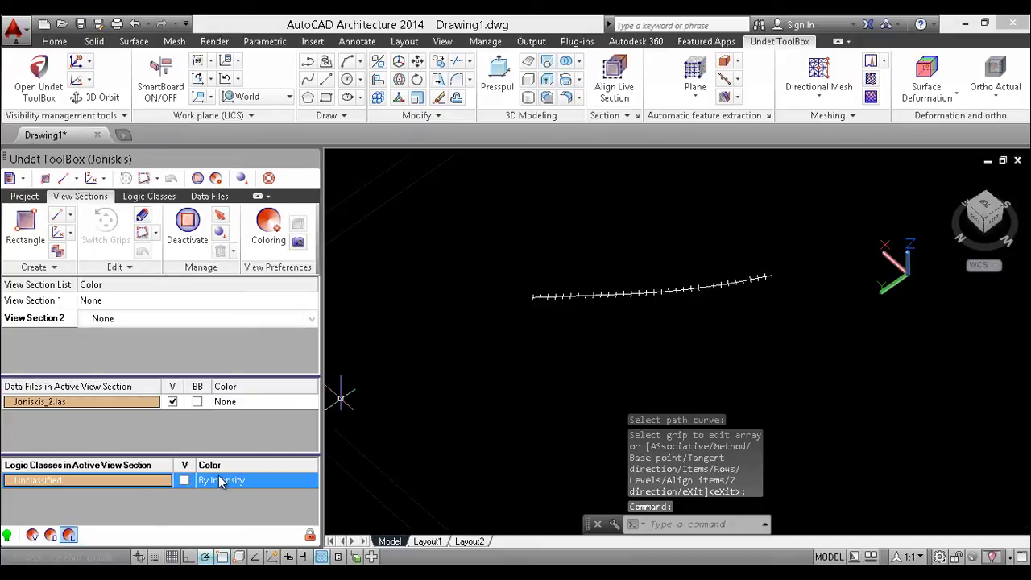
left_click(184, 480)
middle_click_drag(473, 329, 290, 473, "shift")
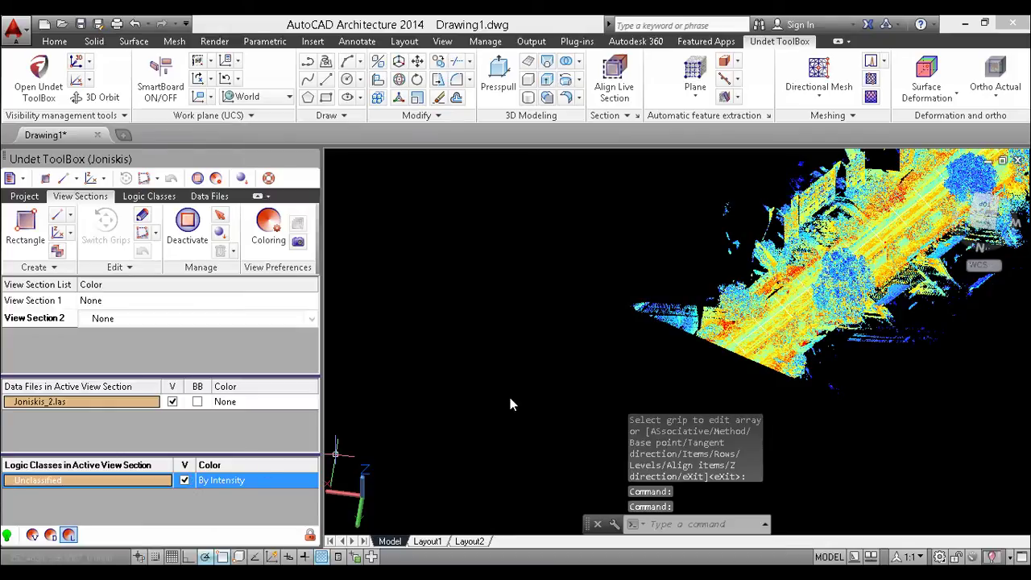
left_click(992, 557)
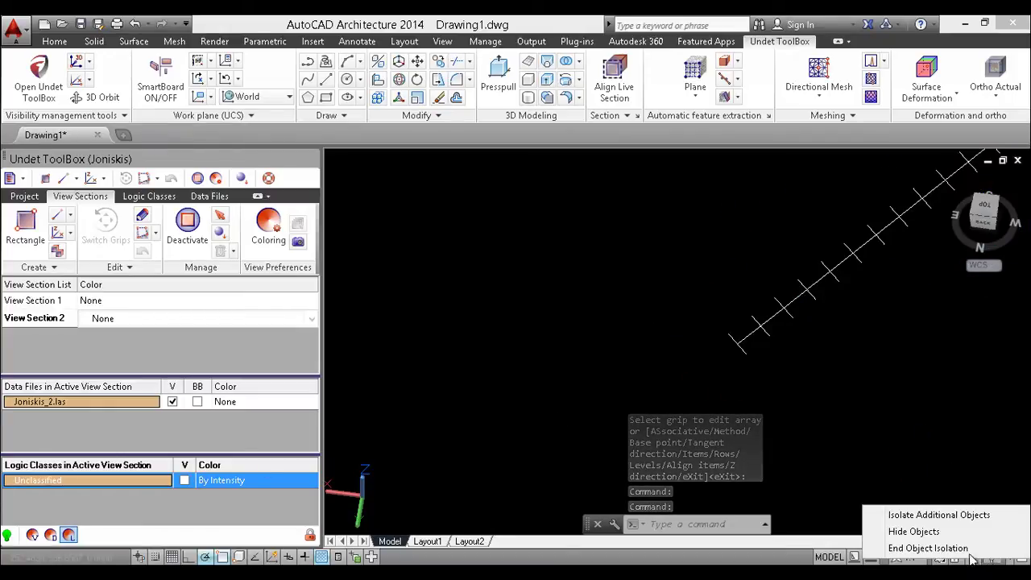
left_click(935, 548)
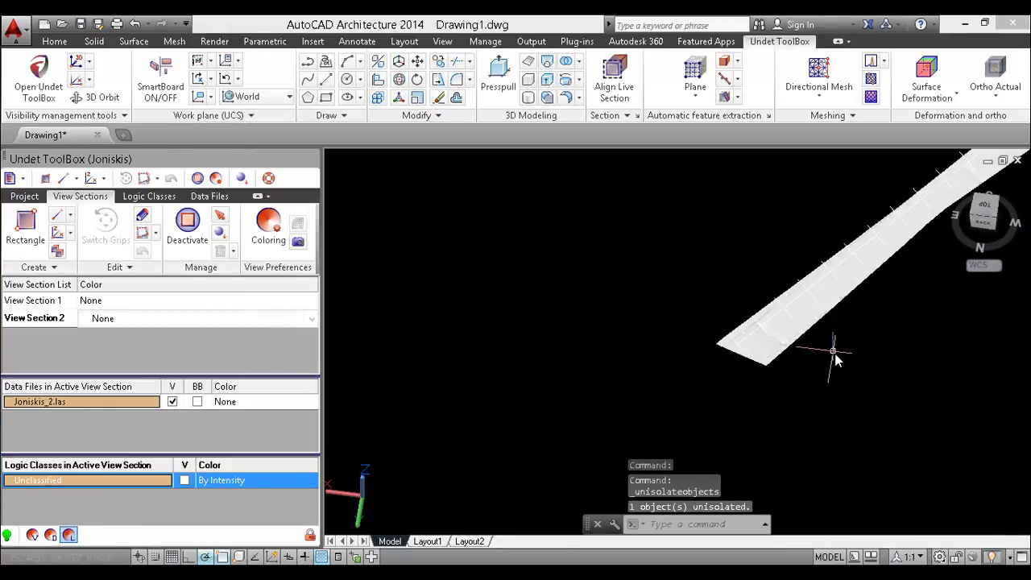
middle_click_drag(833, 352, 589, 340, "shift")
scroll(606, 297, "down", 2)
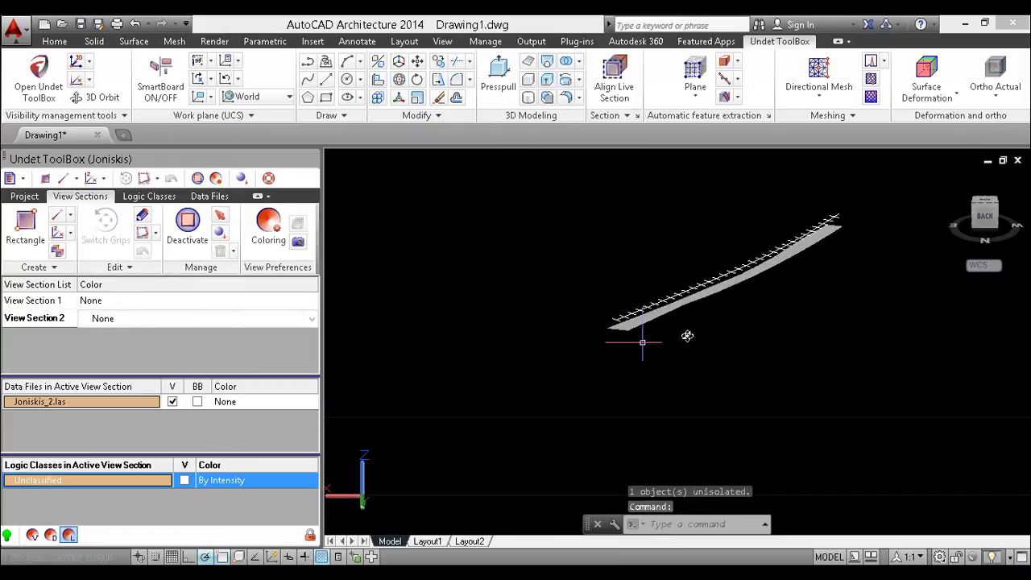
- Create cut lines on the road mesh, selecting the path array of crosswise lines in the drawing as the cutting lines
left_click(872, 79)
scroll(667, 315, "up", 3)
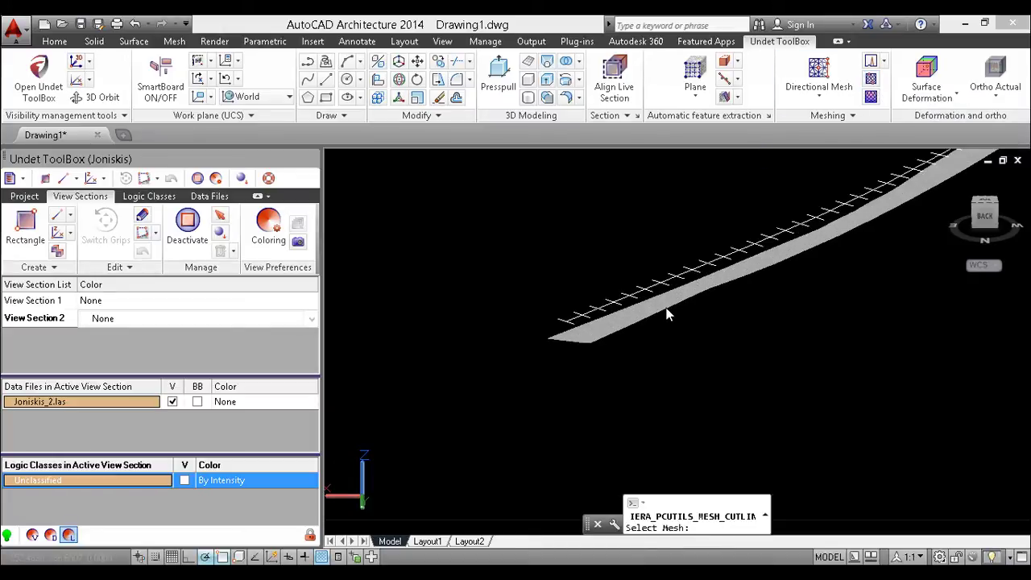
left_click(667, 308)
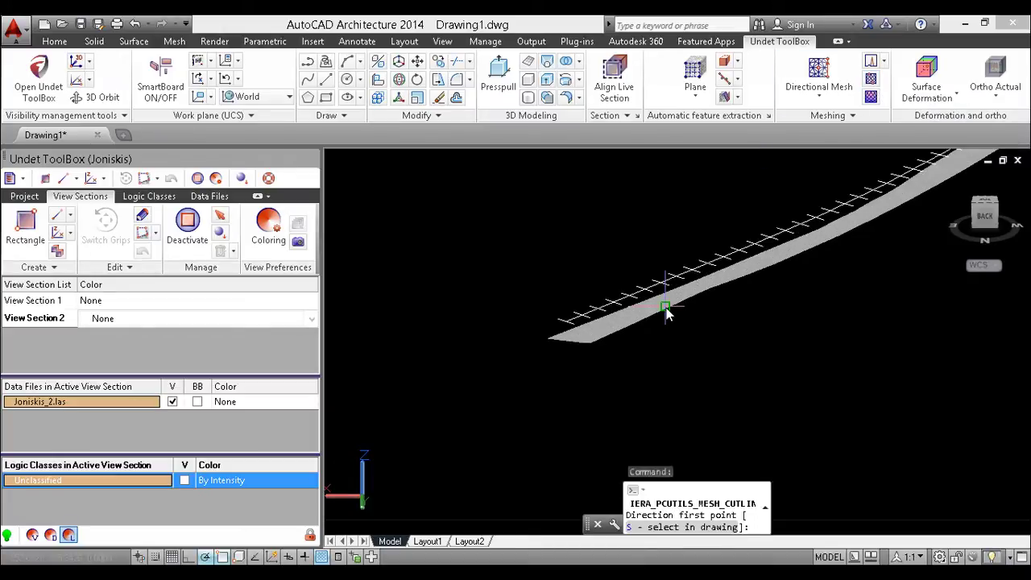
left_click(643, 529)
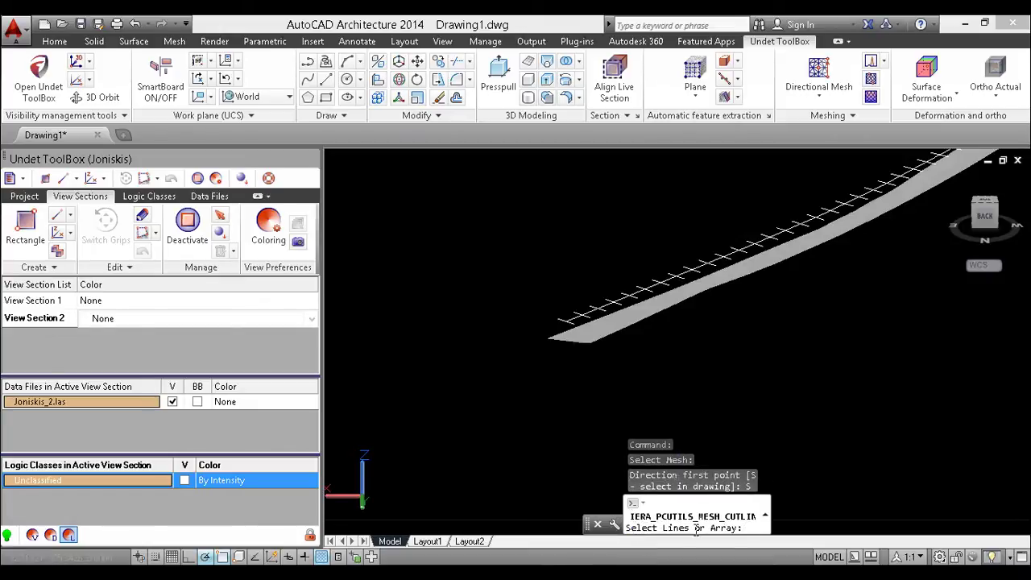
scroll(564, 327, "up", 2)
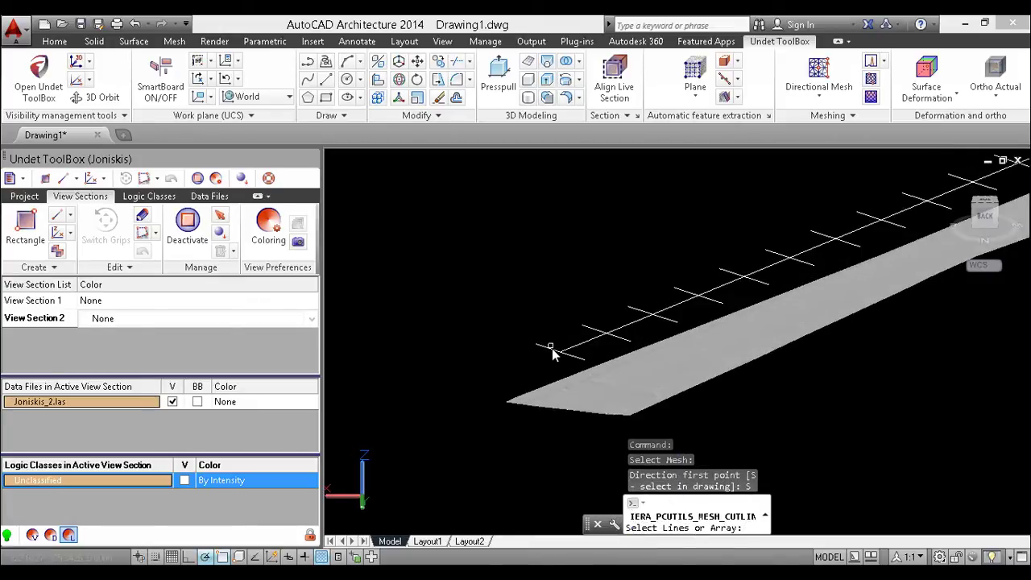
left_click(552, 348)
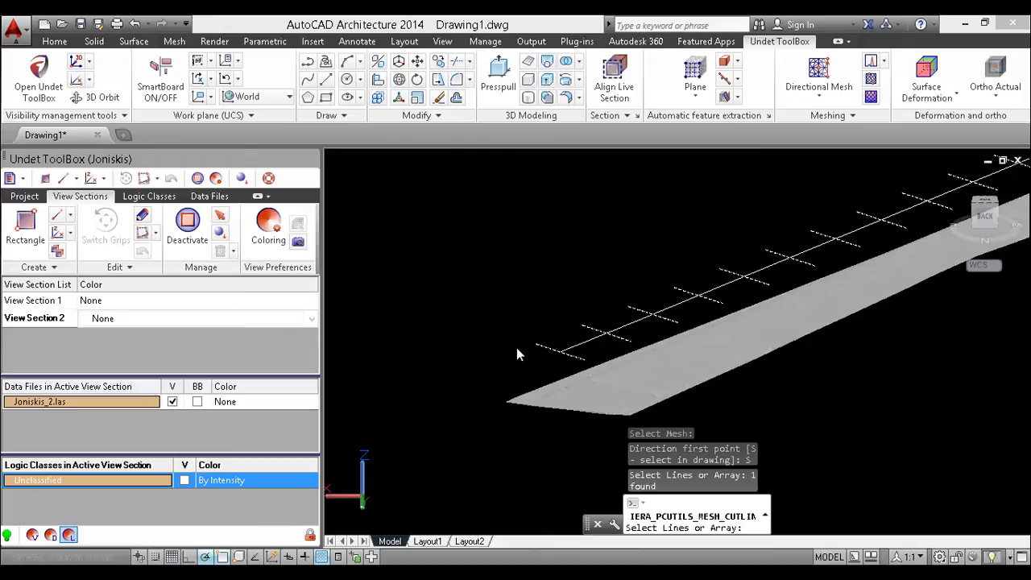
key("Return")
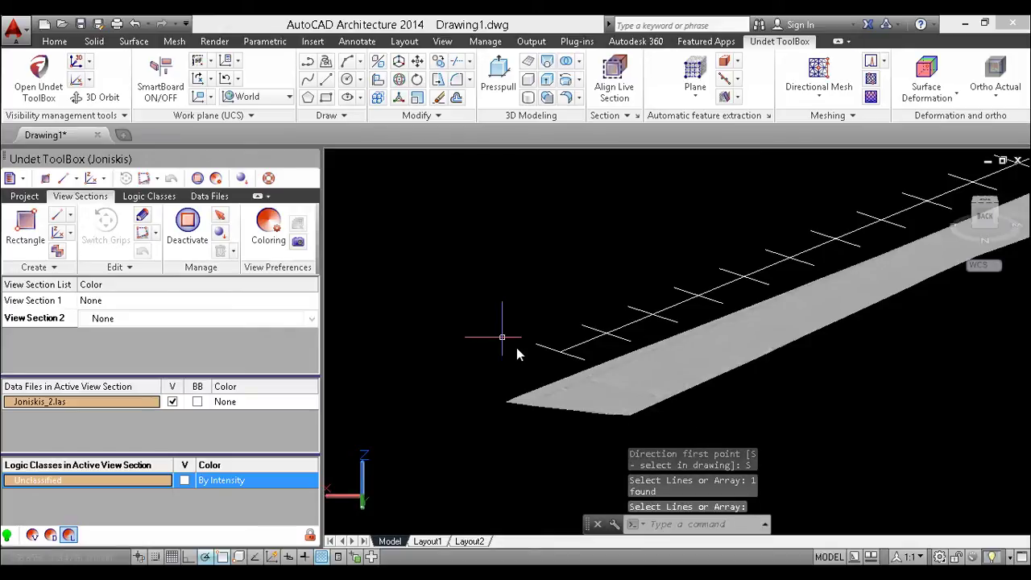
- Examine the road mesh and the array of crosswise lines above it from several angles, up close and from above
middle_click_drag(512, 351, 560, 307, "shift")
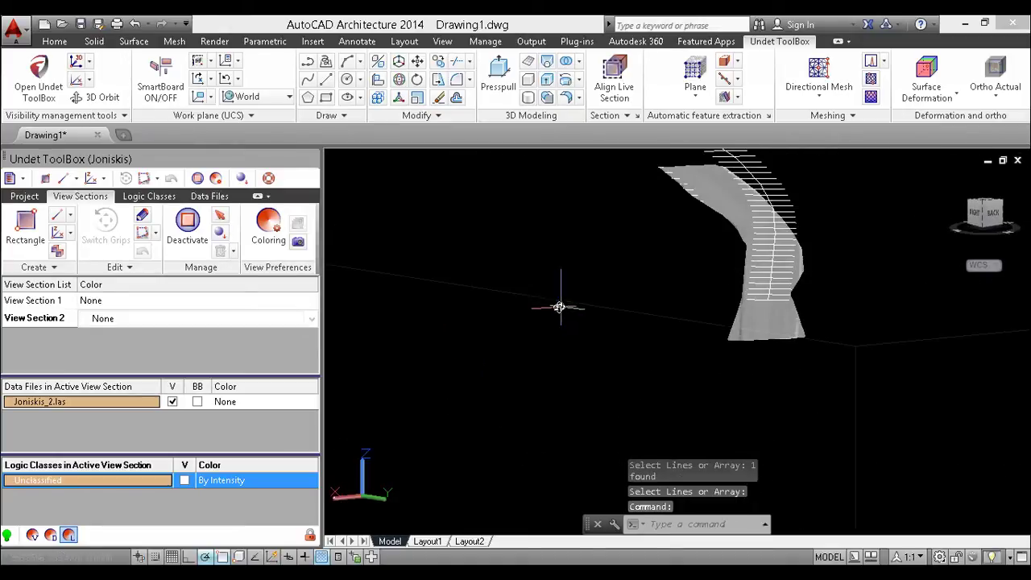
scroll(687, 177, "up", 3)
middle_click_drag(707, 208, 673, 274, "shift")
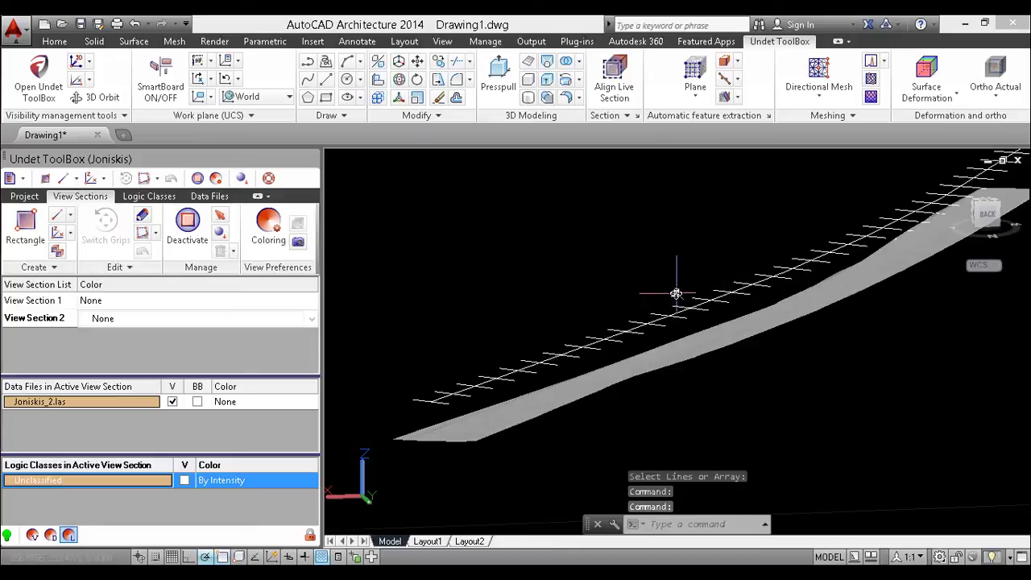
middle_click_drag(652, 299, 637, 281, "shift")
left_click_drag(679, 304, 649, 282, "shift")
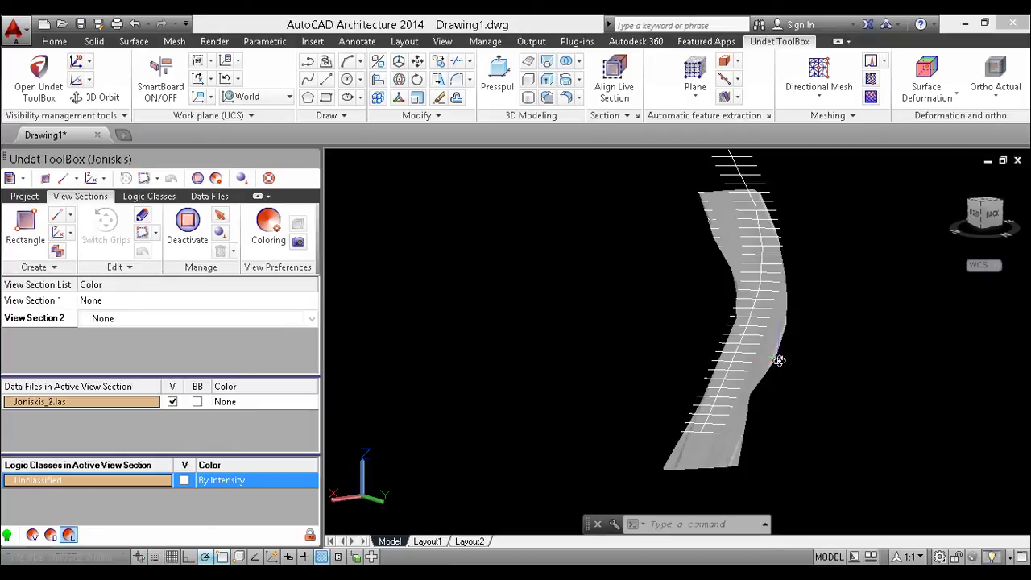
middle_click_drag(779, 360, 744, 364, "shift")
middle_click_drag(811, 299, 717, 364)
scroll(815, 270, "up", 4)
scroll(806, 279, "down", 1)
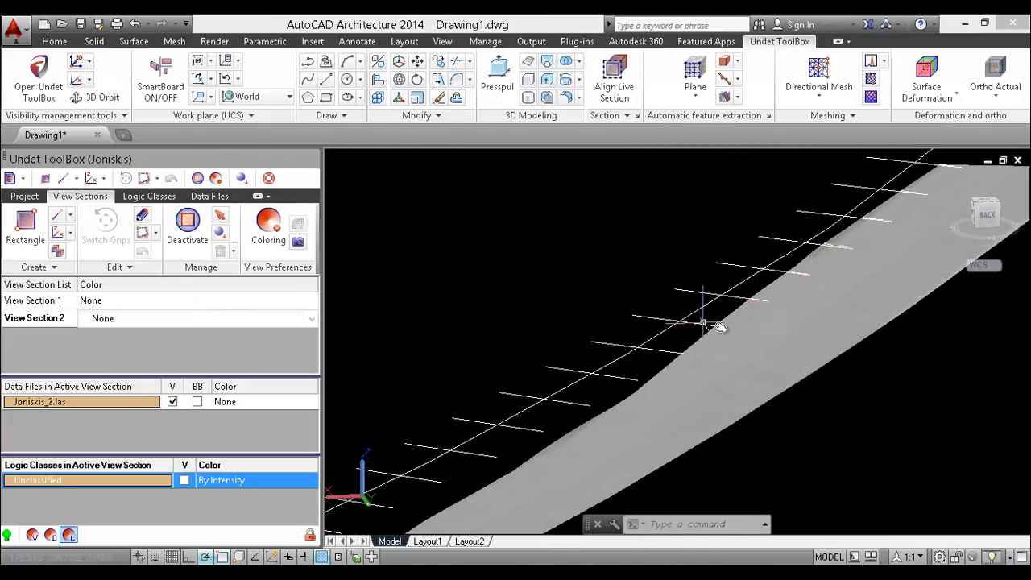
scroll(724, 326, "up", 1)
scroll(722, 330, "up", 2)
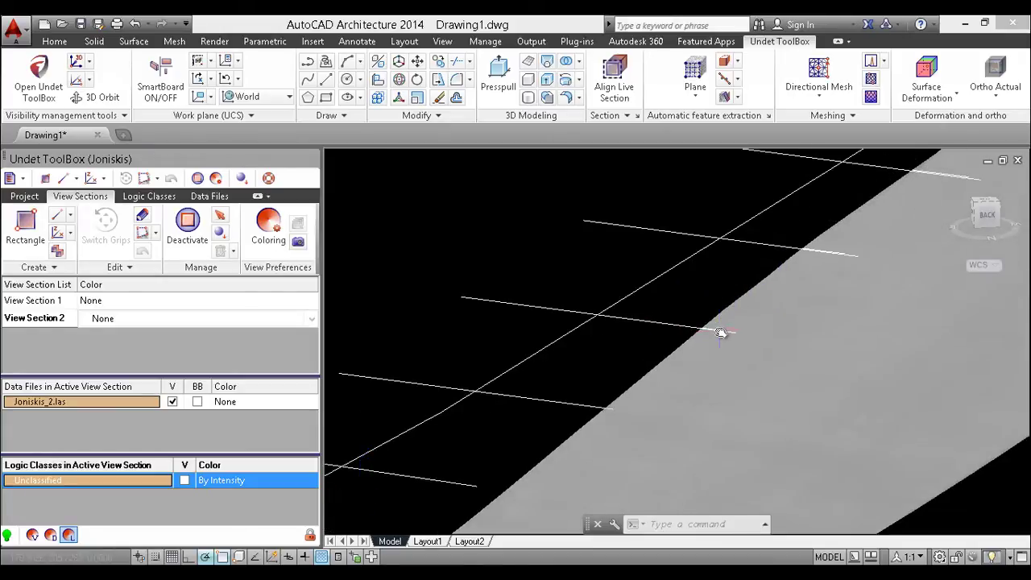
scroll(699, 333, "down", 3)
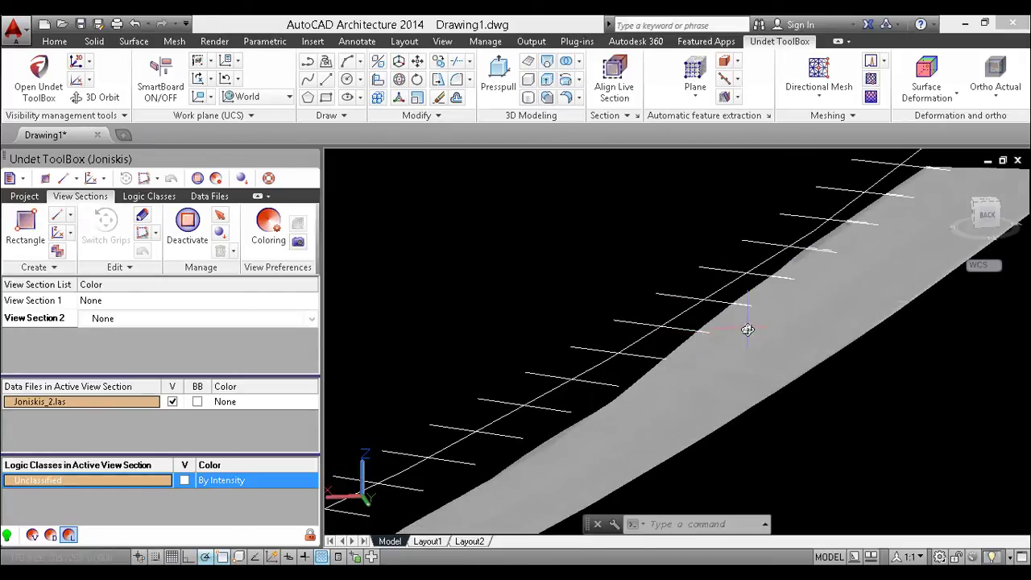
middle_click_drag(748, 329, 757, 288, "shift")
scroll(756, 298, "up", 3)
middle_click_drag(749, 328, 690, 334, "shift")
scroll(750, 309, "down", 4)
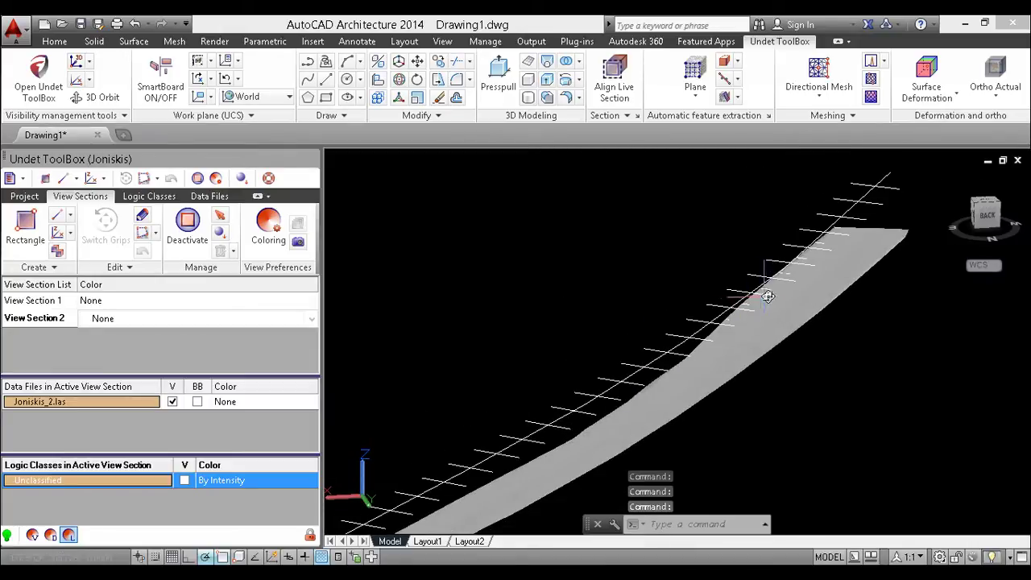
mouse_move(777, 300)
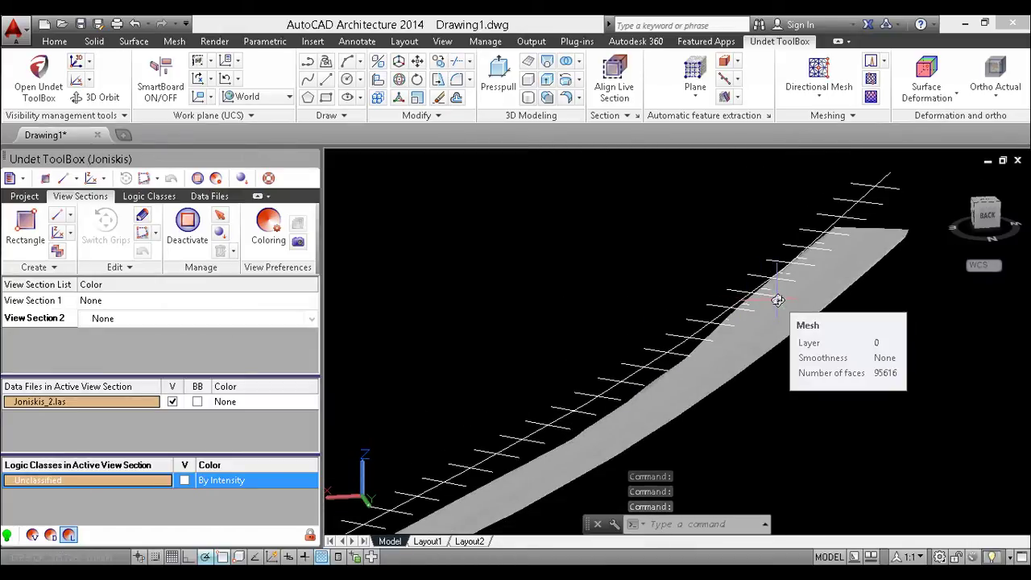
scroll(810, 249, "down", 4)
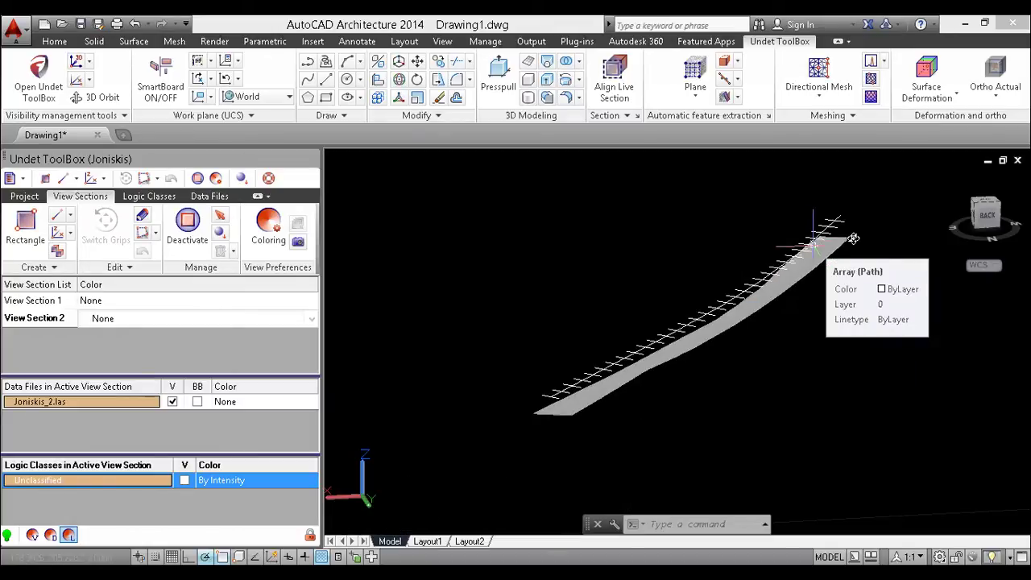
left_click(984, 206)
scroll(633, 435, "up", 5)
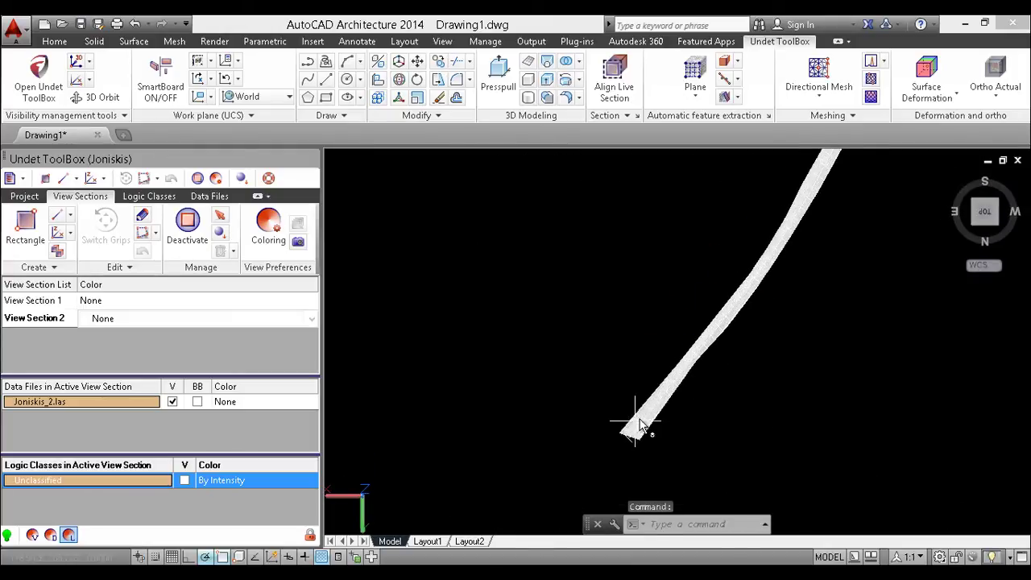
- Cut the road mesh along the arrayed crosswise lines selected in the drawing, and view the cut lines from the side
scroll(636, 428, "up", 8)
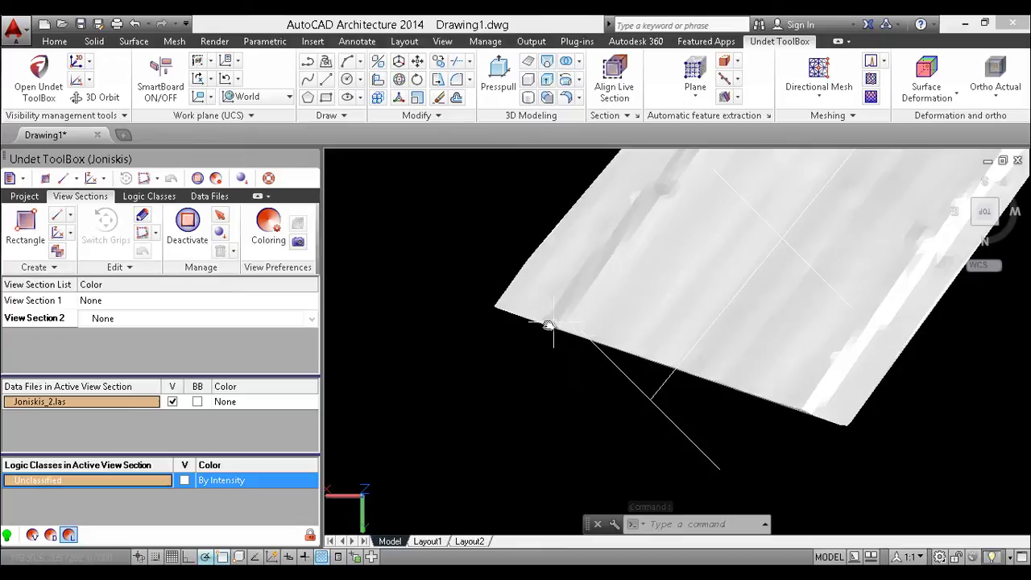
middle_click_drag(597, 303, 534, 369)
scroll(535, 369, "down", 3)
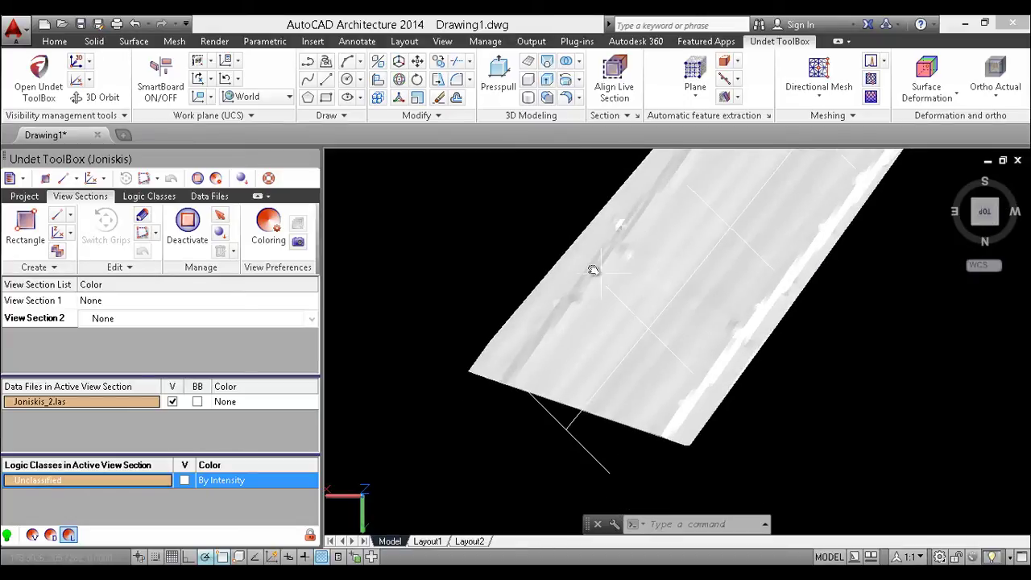
scroll(622, 320, "up", 4)
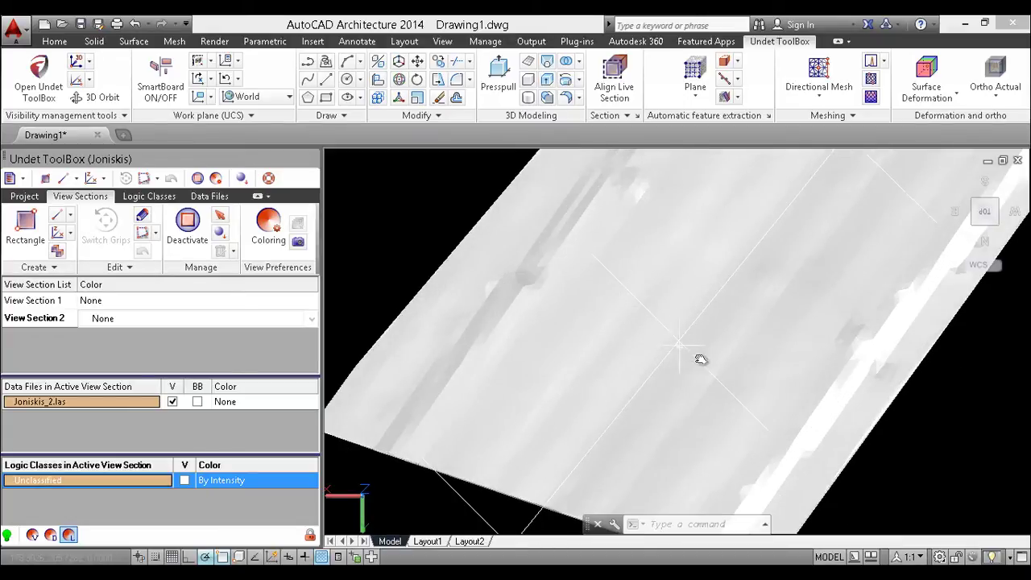
scroll(633, 322, "down", 5)
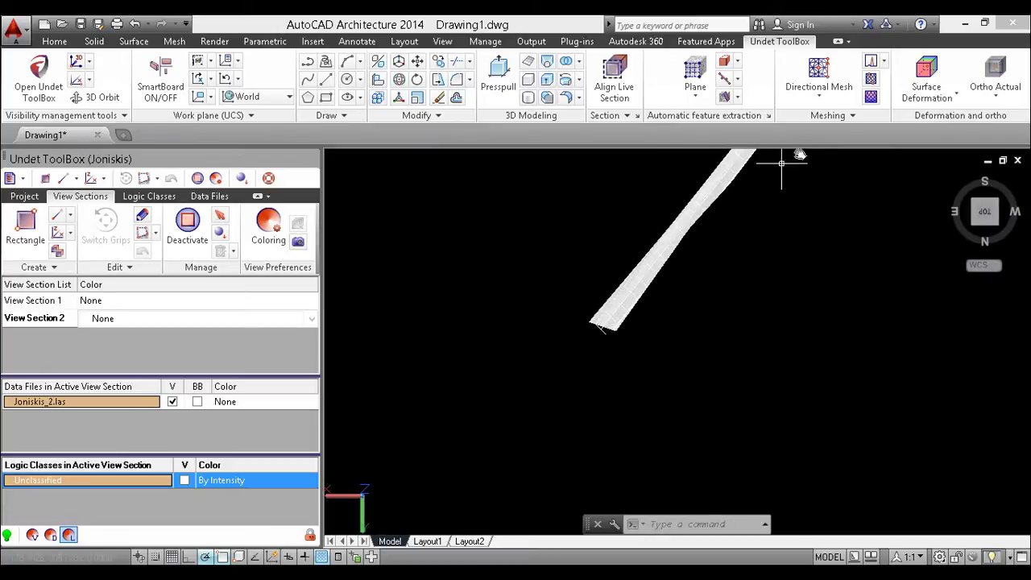
left_click(871, 96)
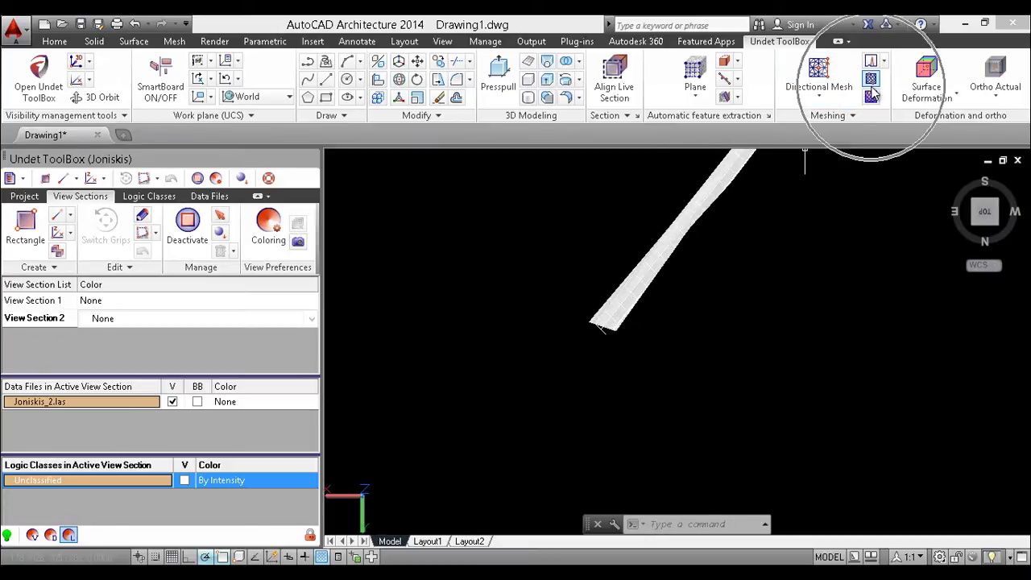
scroll(668, 272, "up", 2)
scroll(602, 369, "up", 2)
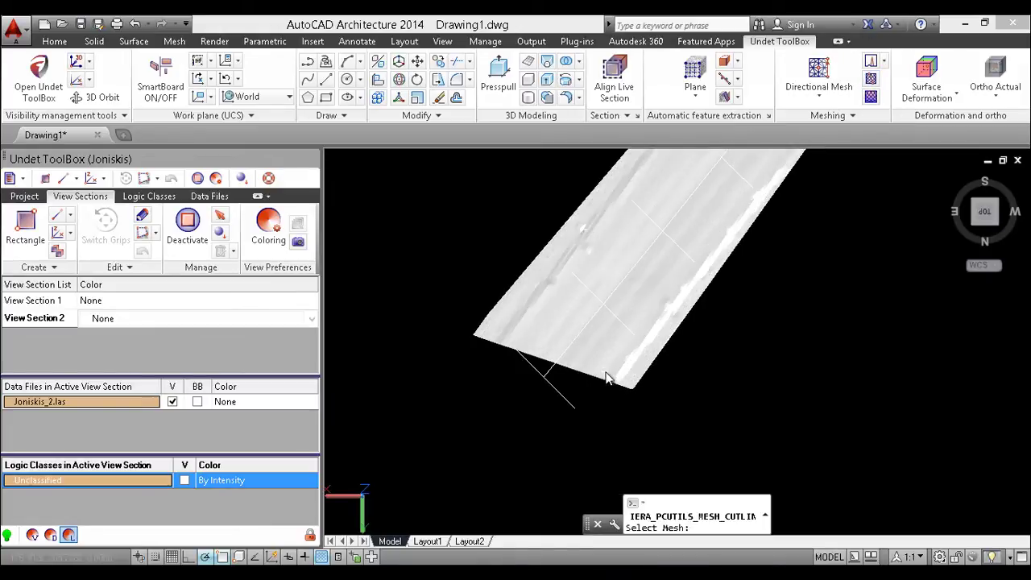
left_click(603, 364)
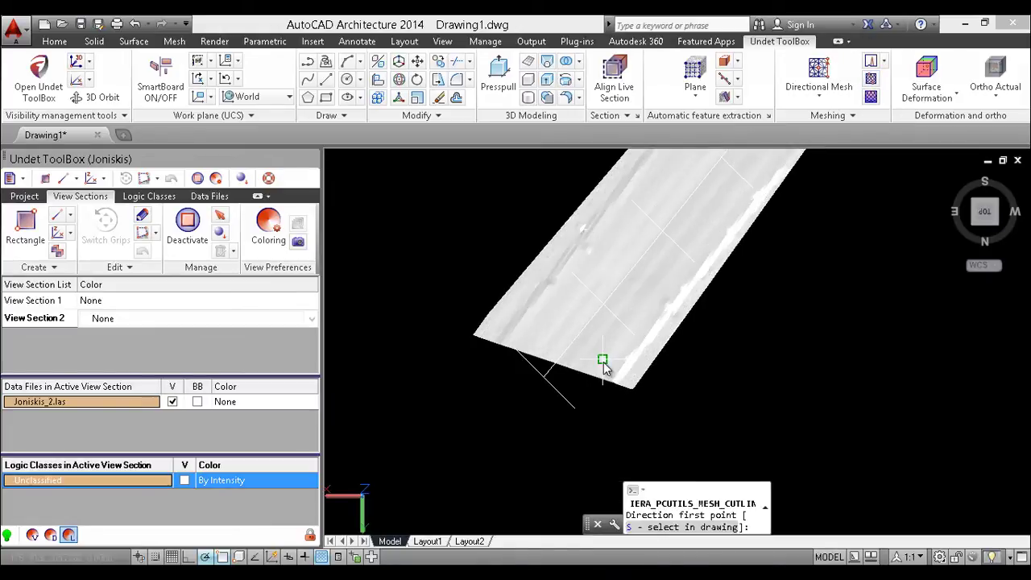
left_click(642, 528)
left_click(560, 396)
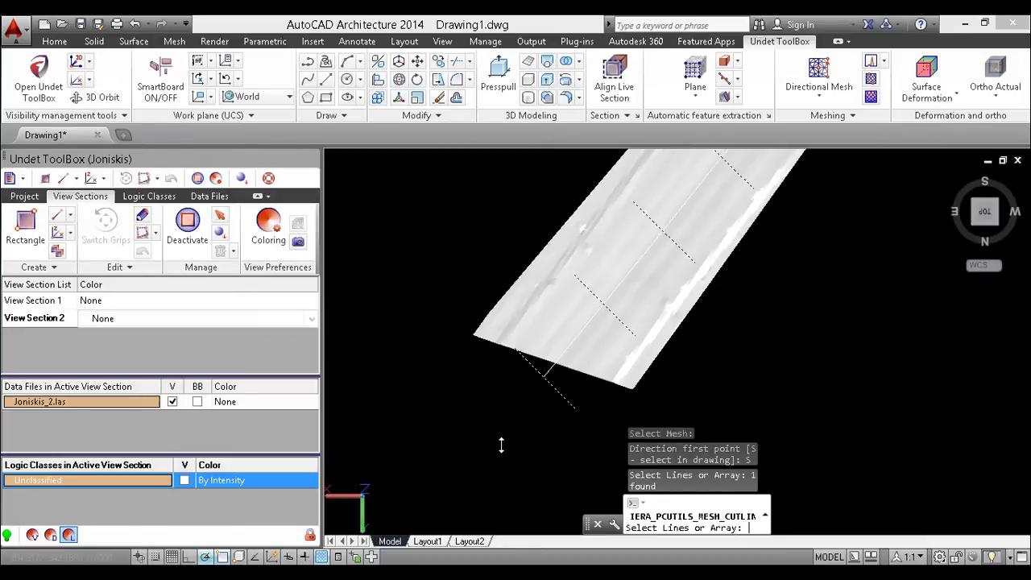
key("Return")
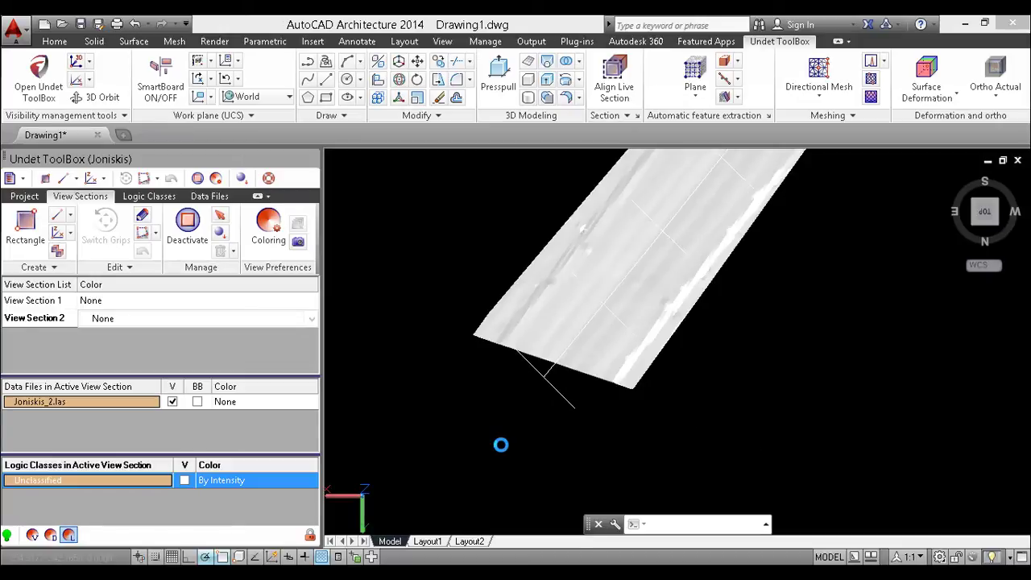
middle_click_drag(491, 413, 596, 258, "shift")
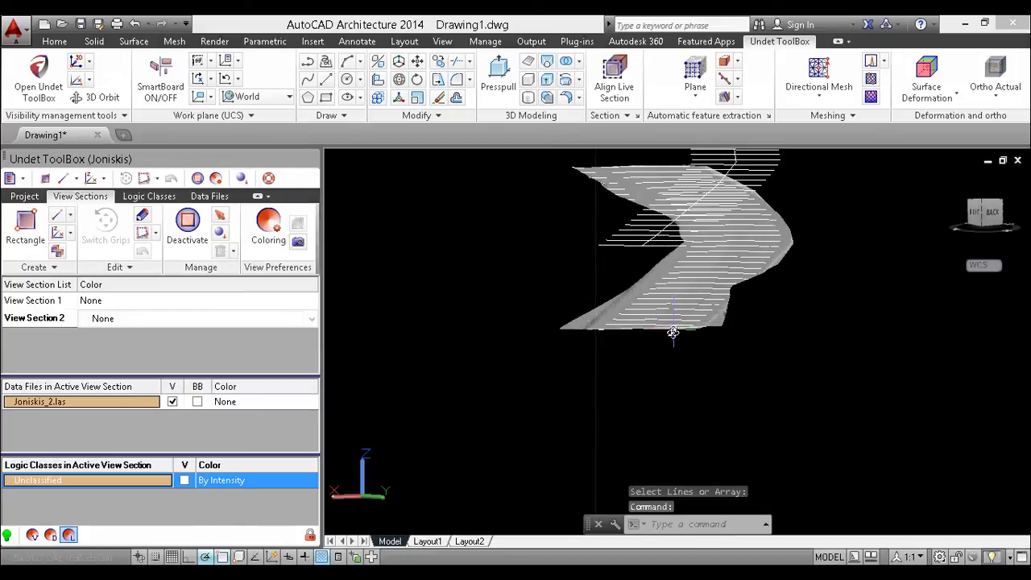
middle_click_drag(644, 330, 598, 354, "shift")
scroll(598, 354, "down", 1)
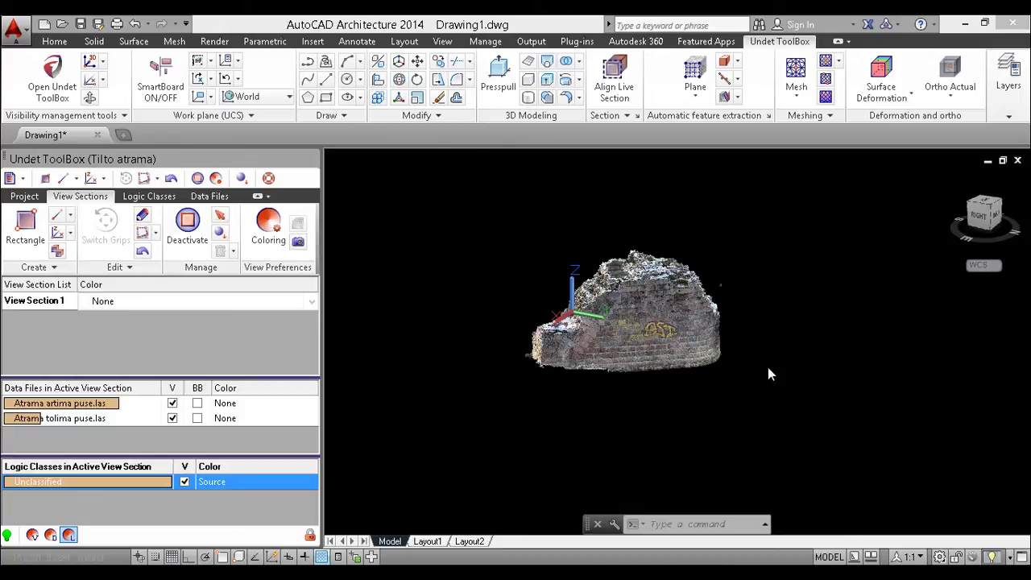
- Pull one side boundary of View Section 1 inwards on the bridge abutment point cloud, keeping the brick wall face with the graffiti
scroll(675, 320, "up", 3)
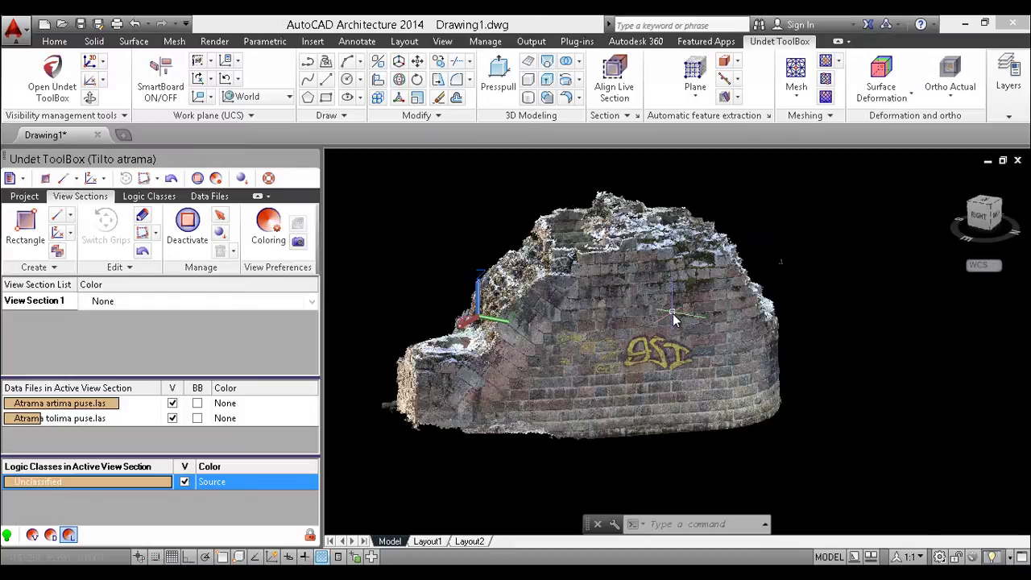
middle_click_drag(743, 353, 791, 347, "shift")
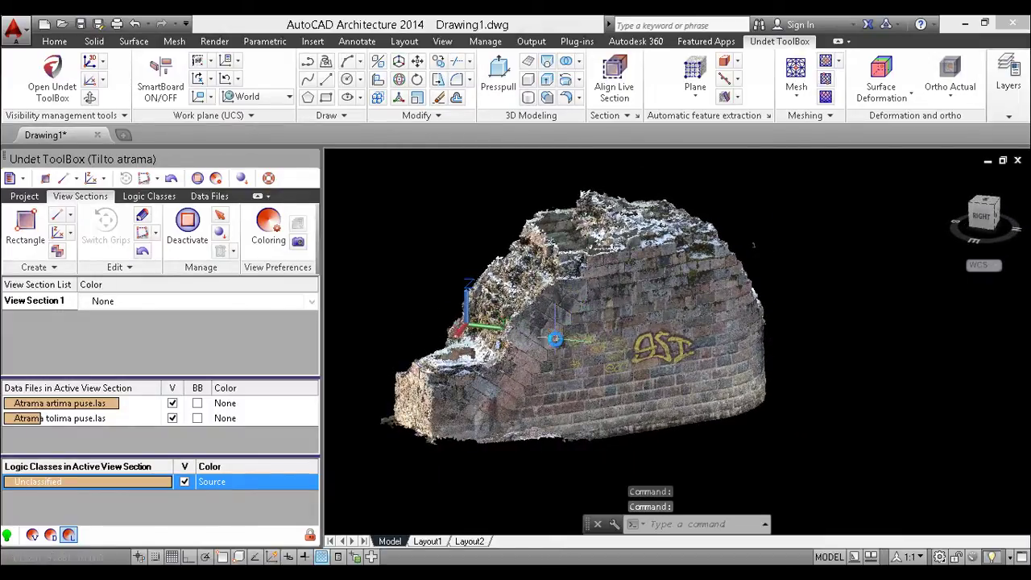
middle_click_drag(562, 341, 635, 349)
scroll(635, 349, "down", 3)
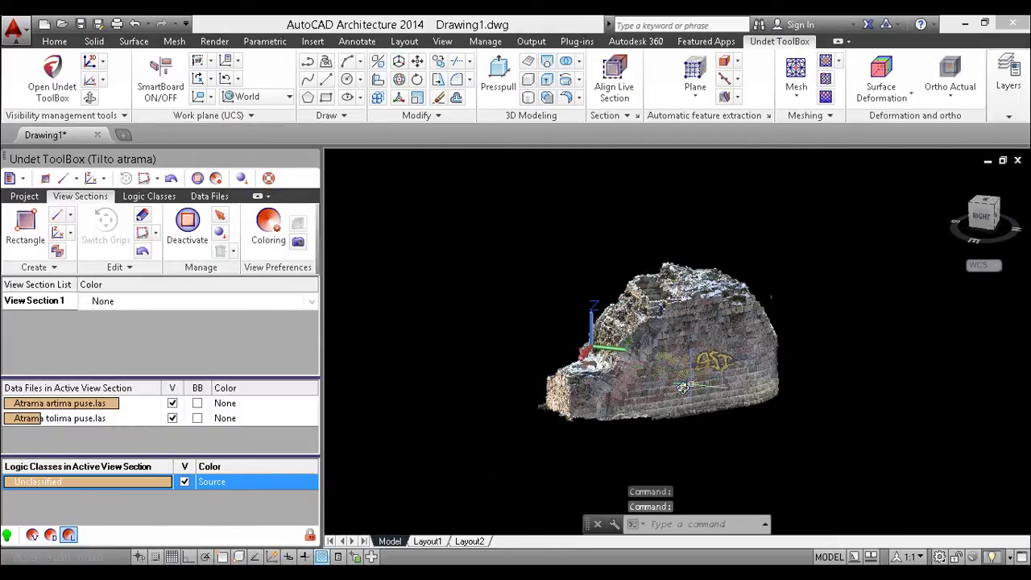
middle_click_drag(654, 383, 511, 387, "shift")
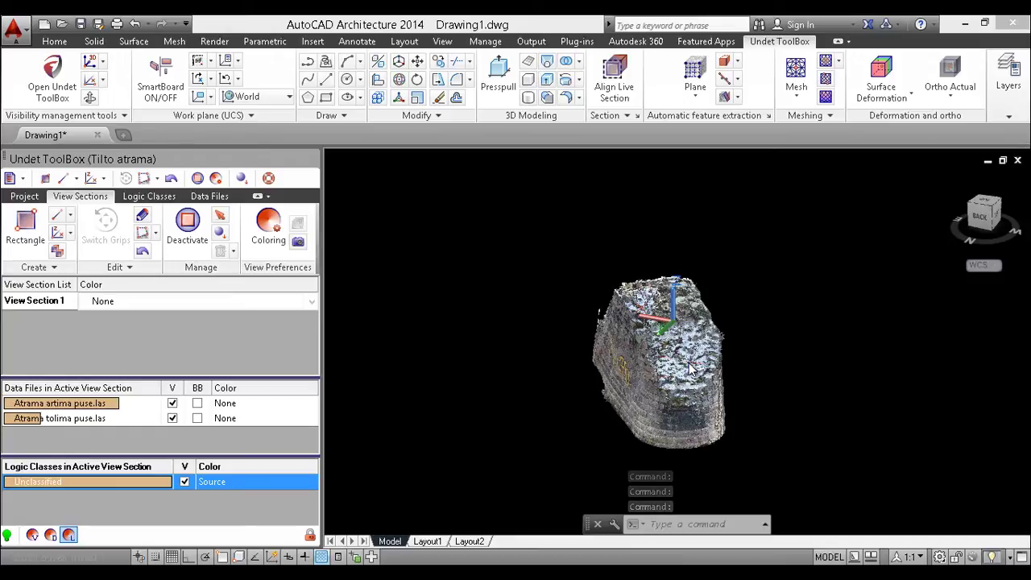
left_click(675, 402)
left_click(760, 383)
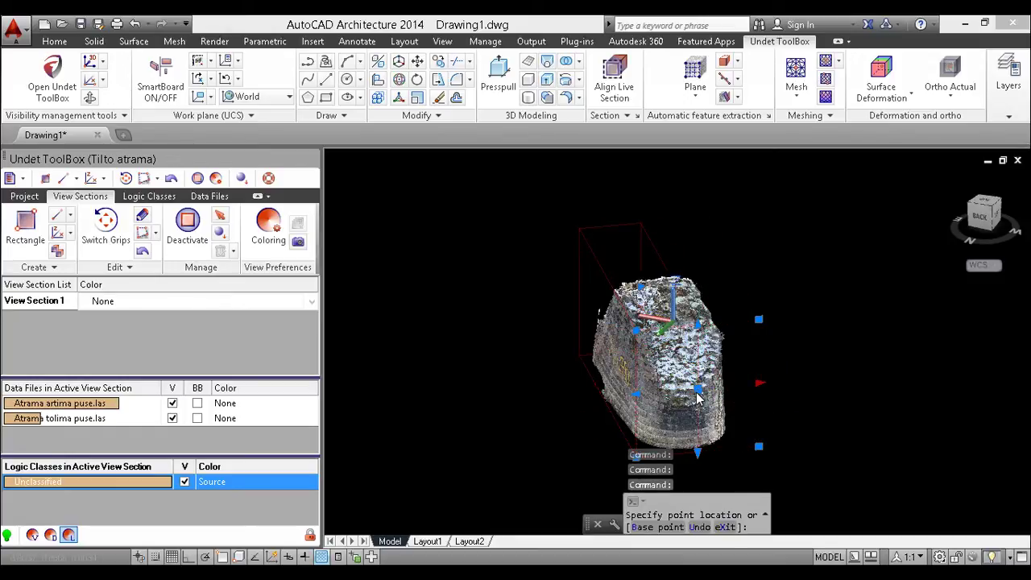
left_click(698, 397)
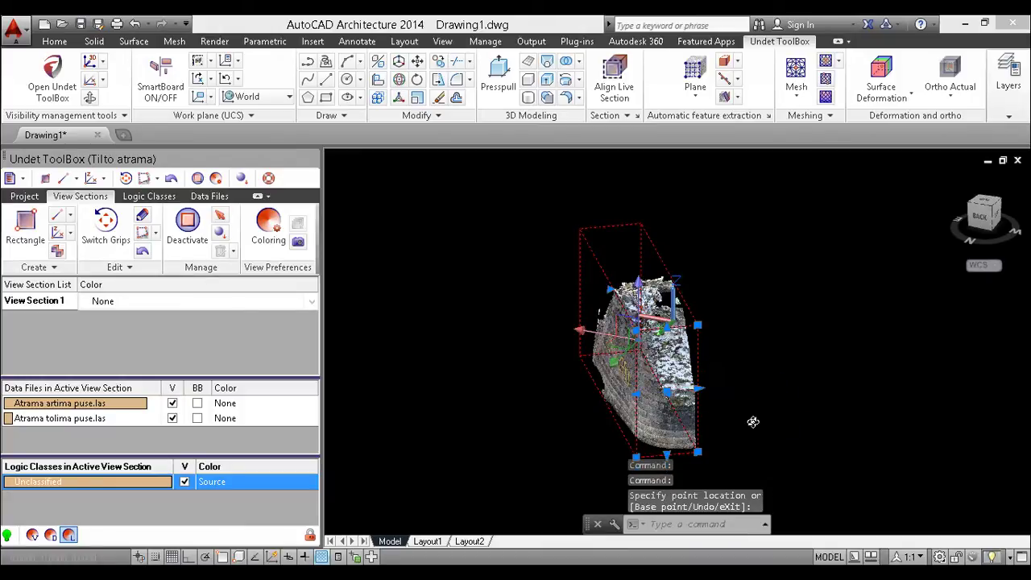
middle_click_drag(753, 422, 846, 385, "shift")
key("Escape")
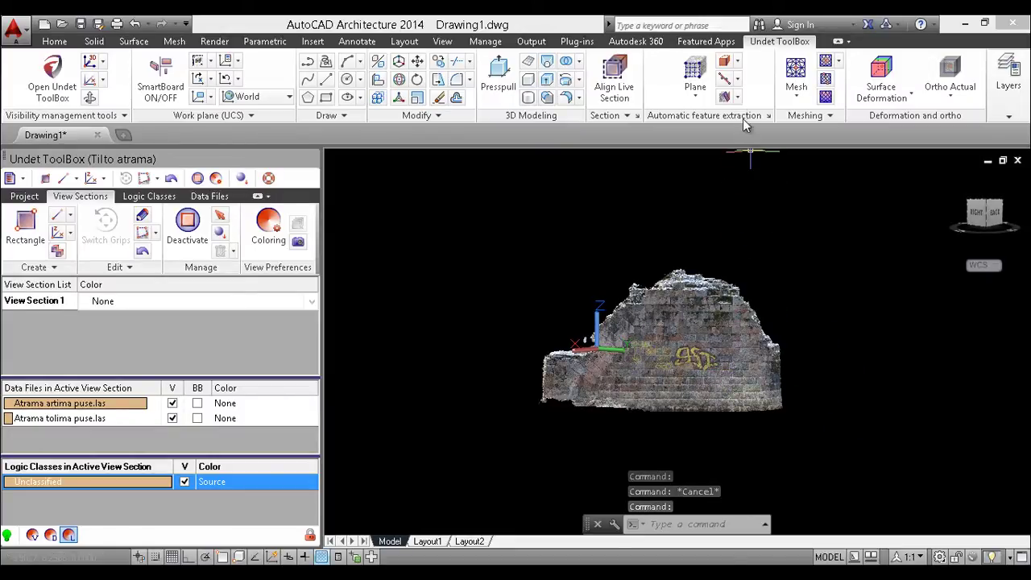
- Create a mesh of the brick wall with grid size 0.05, placing the base point on its face and stretching the area rectangle around the whole wall
left_click(796, 98)
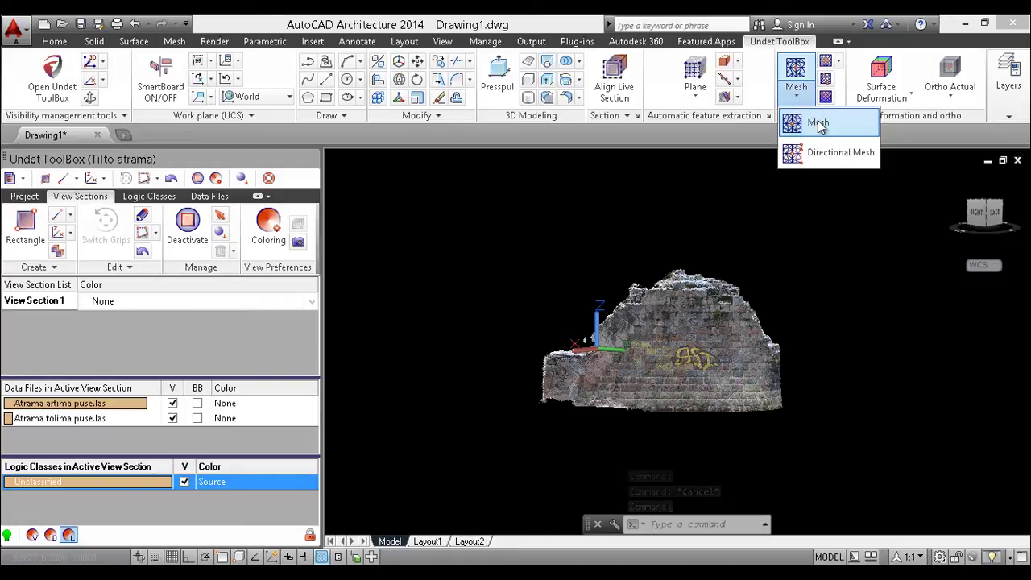
left_click(818, 122)
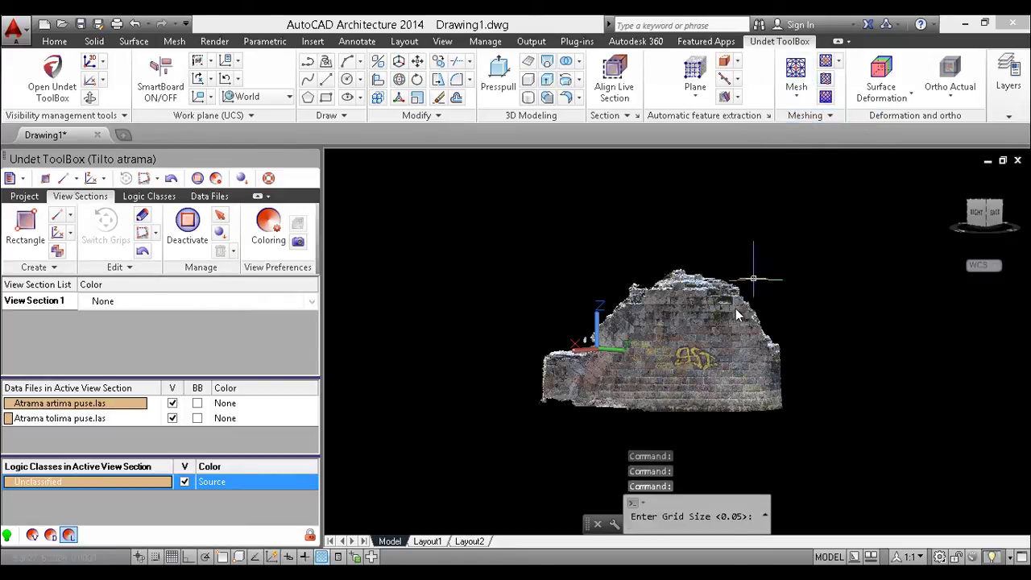
scroll(685, 346, "up", 2)
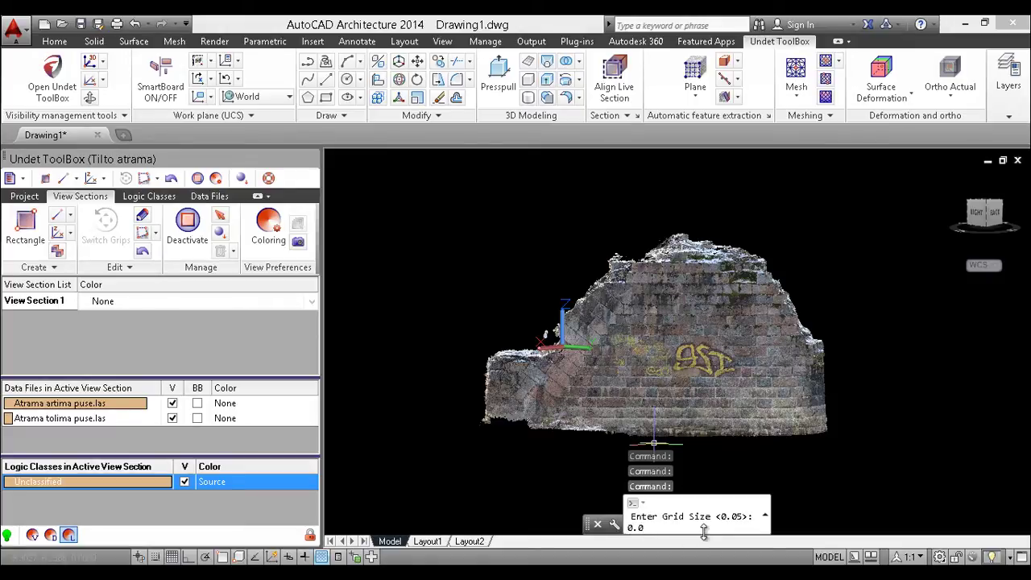
key("Return")
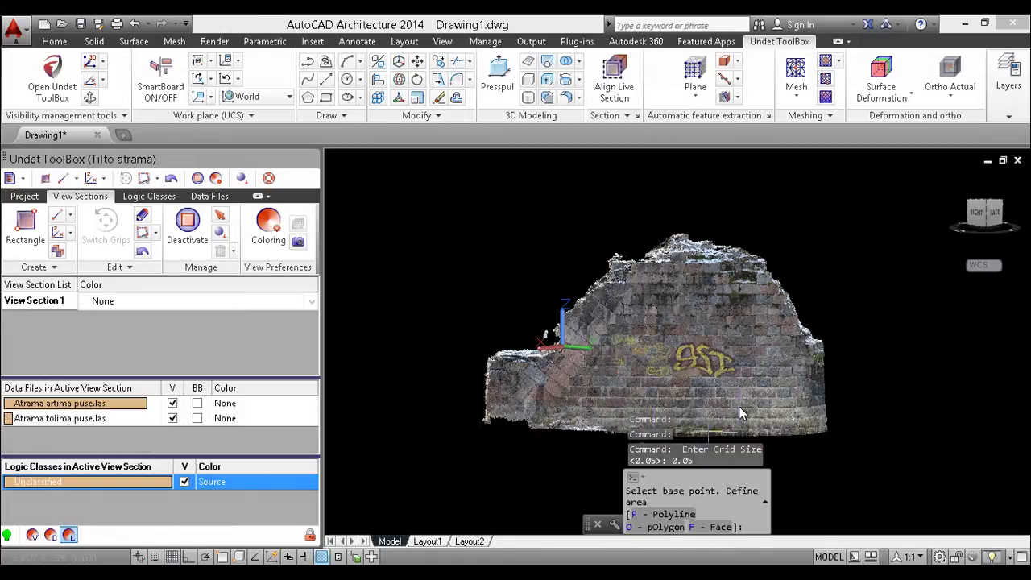
left_click(672, 356)
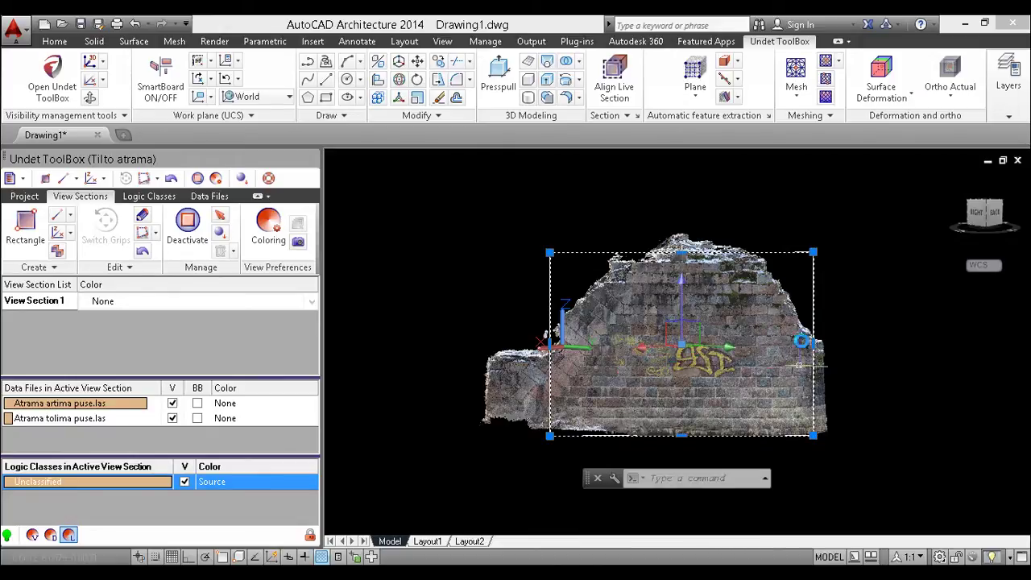
left_click(815, 251)
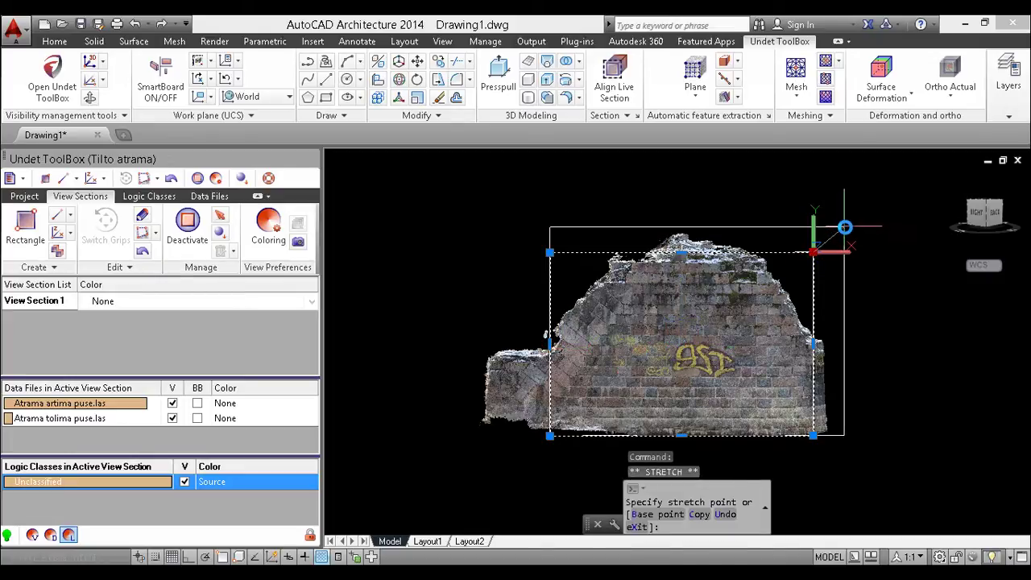
left_click(845, 227)
left_click(551, 436)
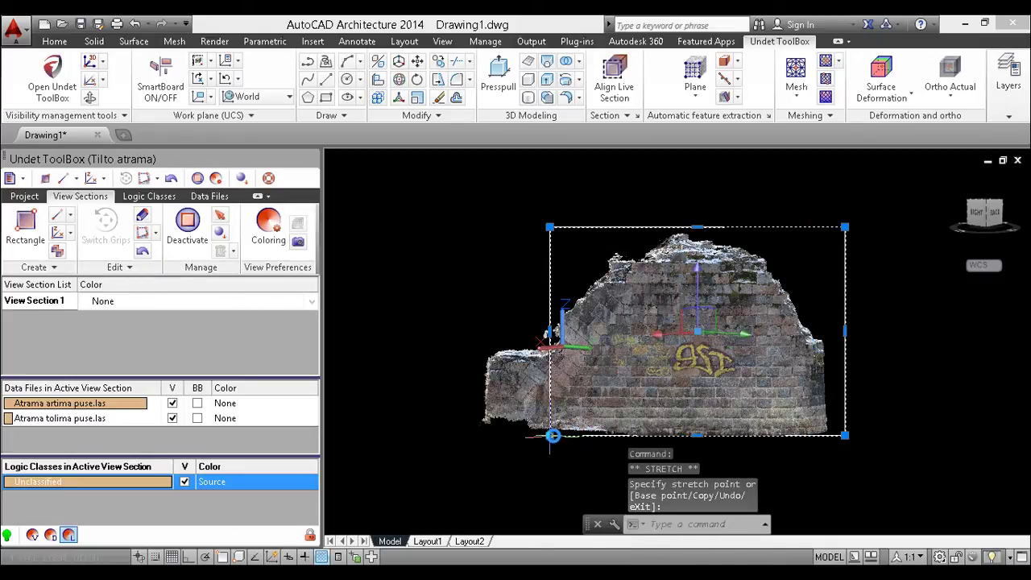
left_click(464, 449)
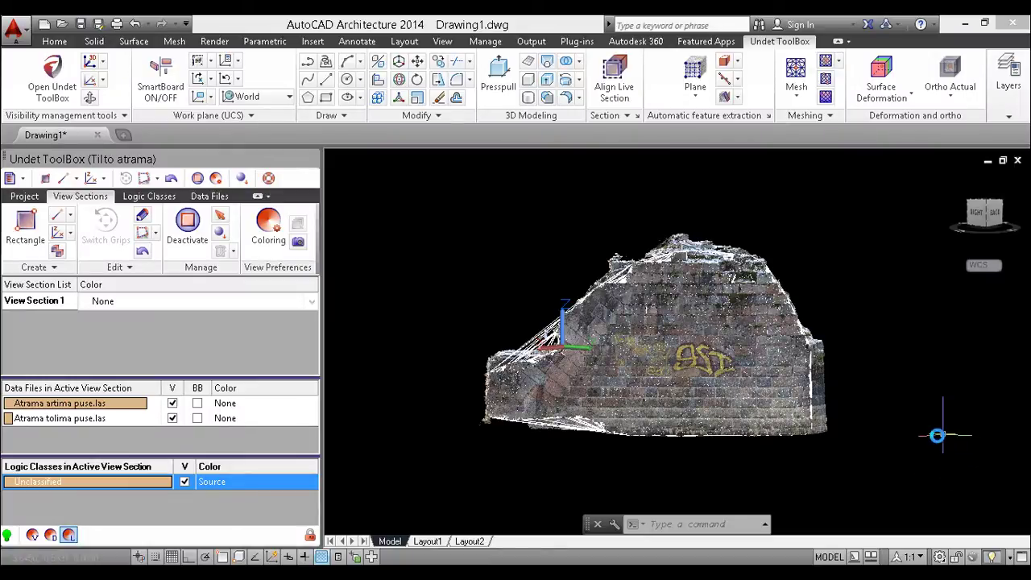
- Hide the Unclassified points and set the visual style to Shaded for the wall mesh
scroll(934, 423, "up", 2)
middle_click_drag(869, 372, 693, 399, "shift")
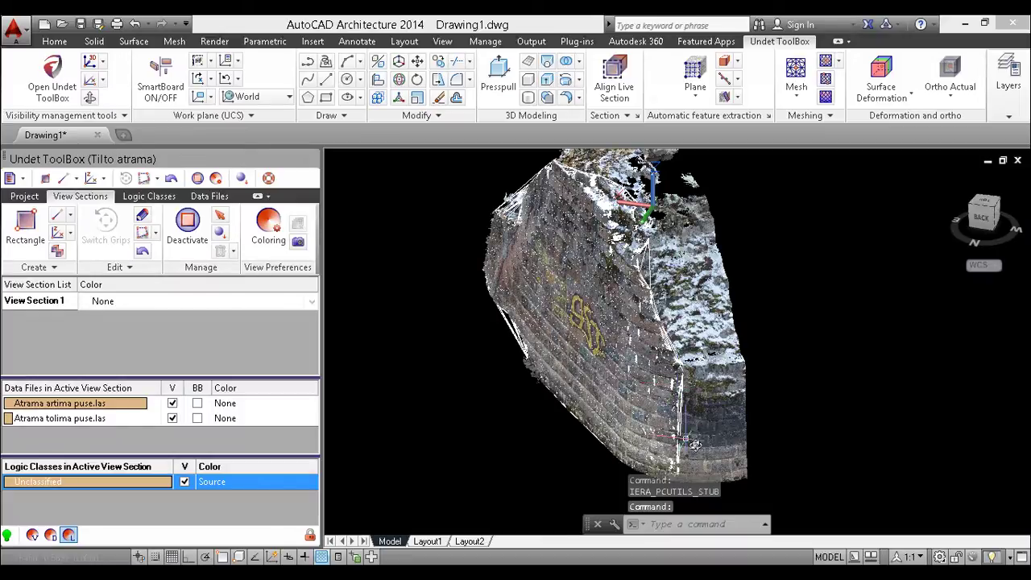
left_click(185, 484)
middle_click_drag(444, 393, 613, 361, "shift")
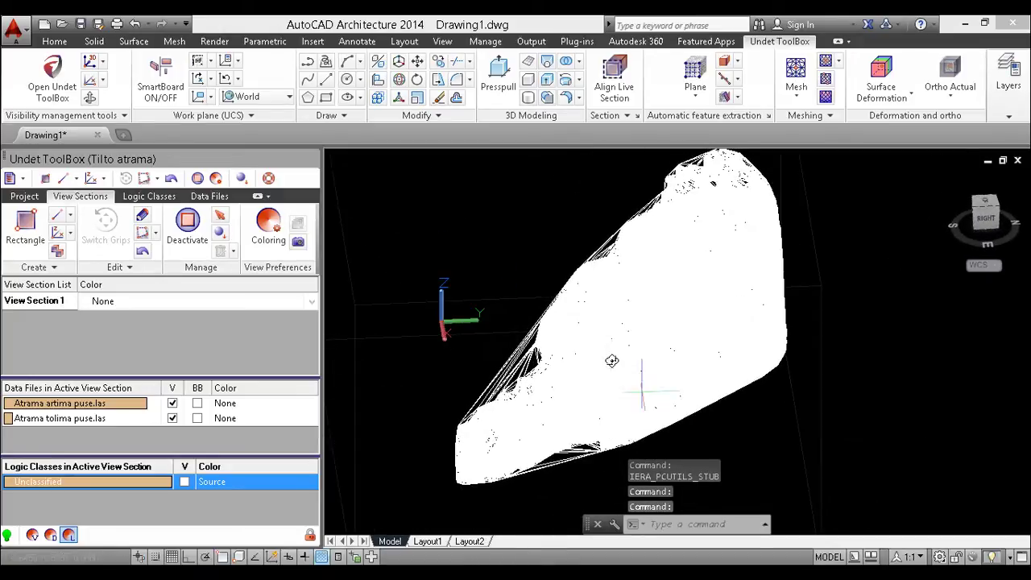
left_click(411, 159)
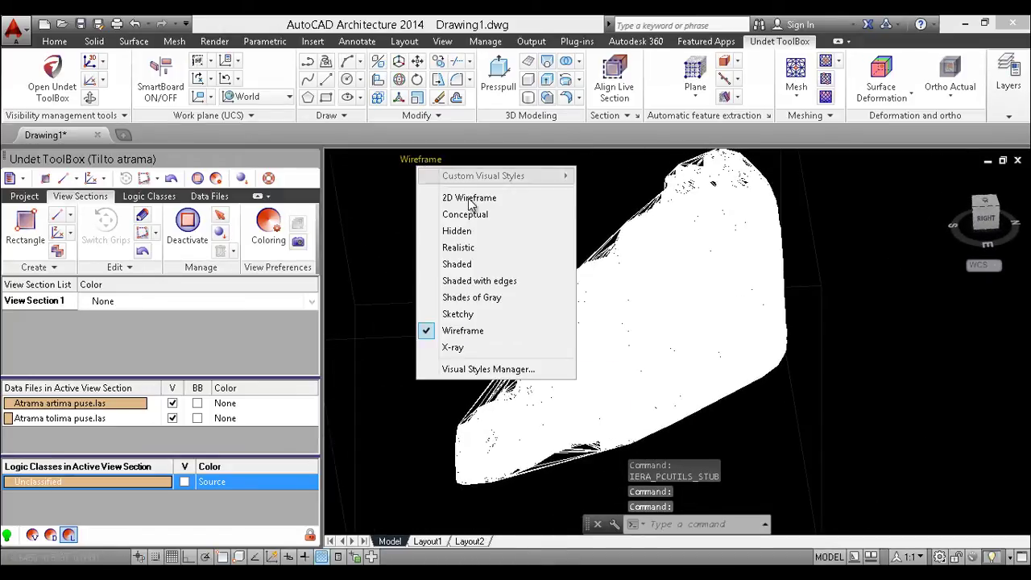
left_click(469, 265)
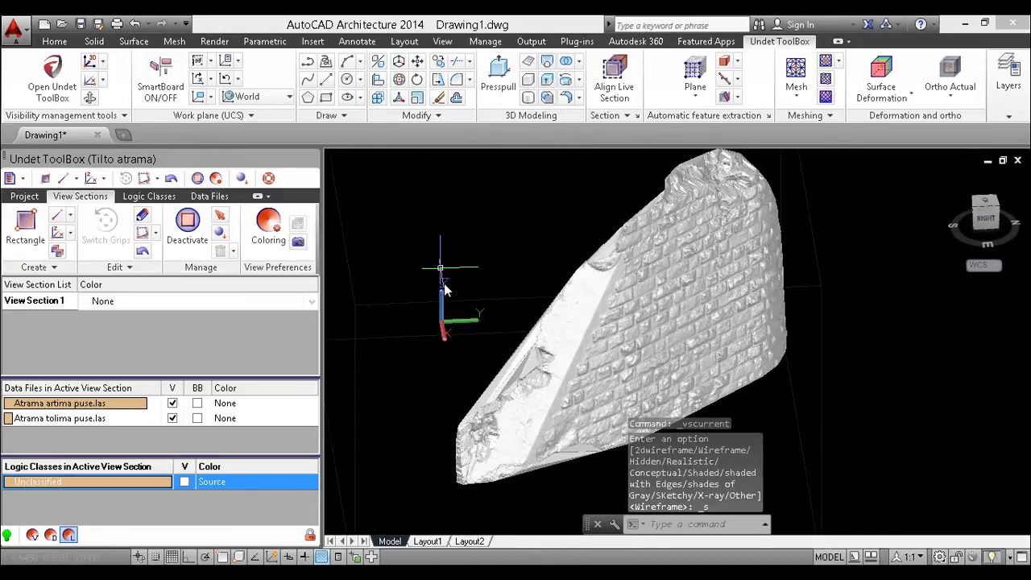
- Examine the brick relief and edges of the shaded wall mesh from several angles and distances
mouse_move(639, 312)
middle_mouse_down("shift")
mouse_move(606, 337)
mouse_move(566, 274)
mouse_move(558, 282)
mouse_move(578, 306)
mouse_move(638, 296)
mouse_move(631, 320)
mouse_move(387, 304)
mouse_move(394, 287)
mouse_move(523, 357)
mouse_move(525, 306)
mouse_move(614, 325)
middle_mouse_up("shift")
scroll(677, 335, "up", 3)
scroll(587, 309, "down", 3)
scroll(714, 330, "down", 2)
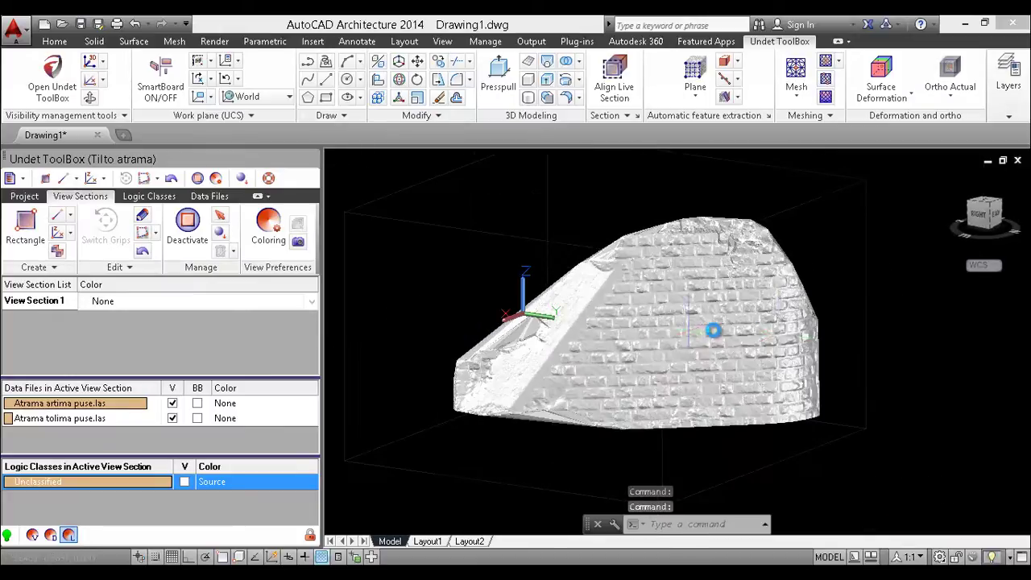
mouse_move(775, 350)
middle_mouse_down("shift")
mouse_move(635, 360)
mouse_move(581, 346)
mouse_move(761, 328)
mouse_move(783, 339)
middle_mouse_up("shift")
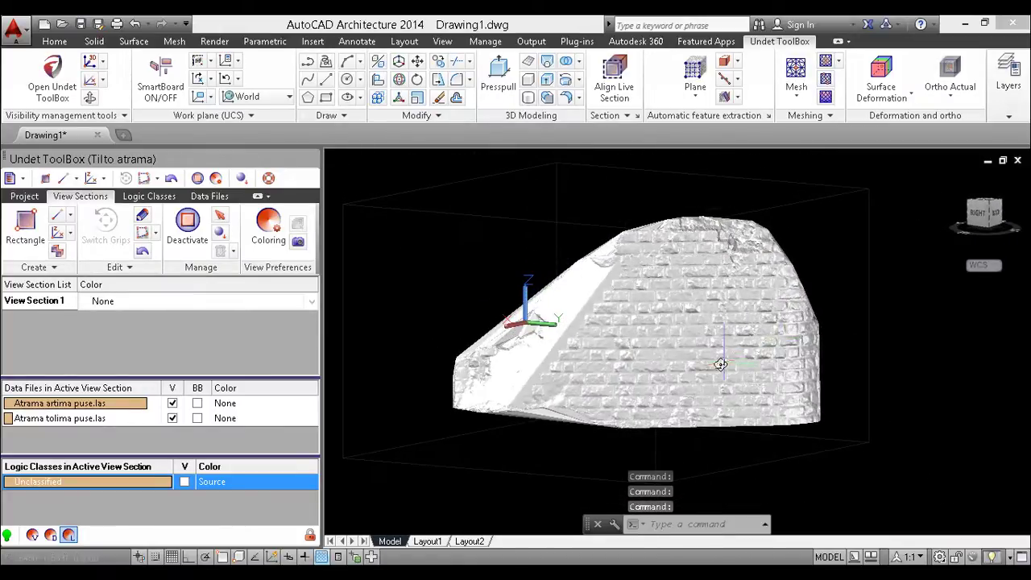
scroll(728, 362, "up", 2)
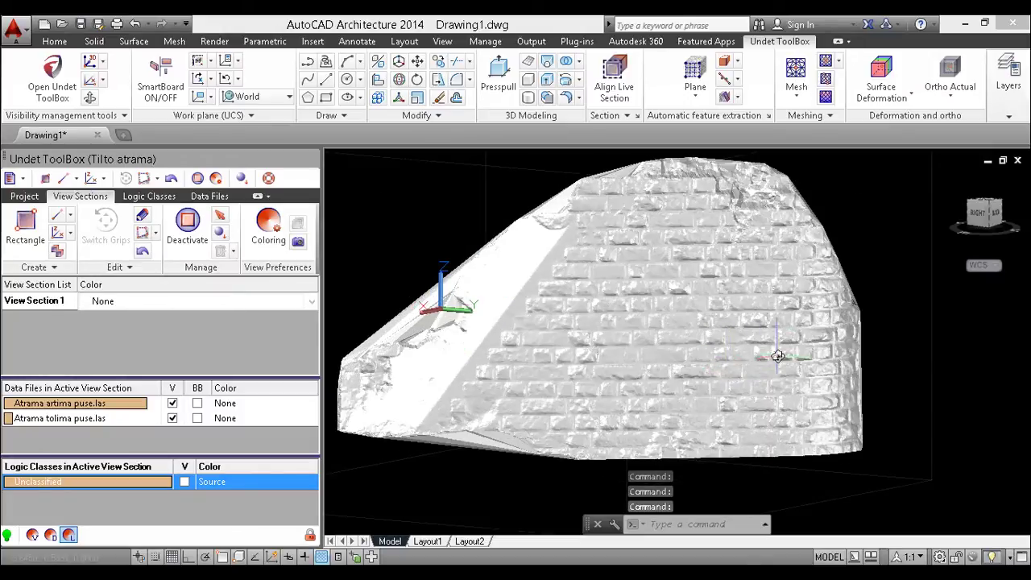
scroll(746, 385, "down", 2)
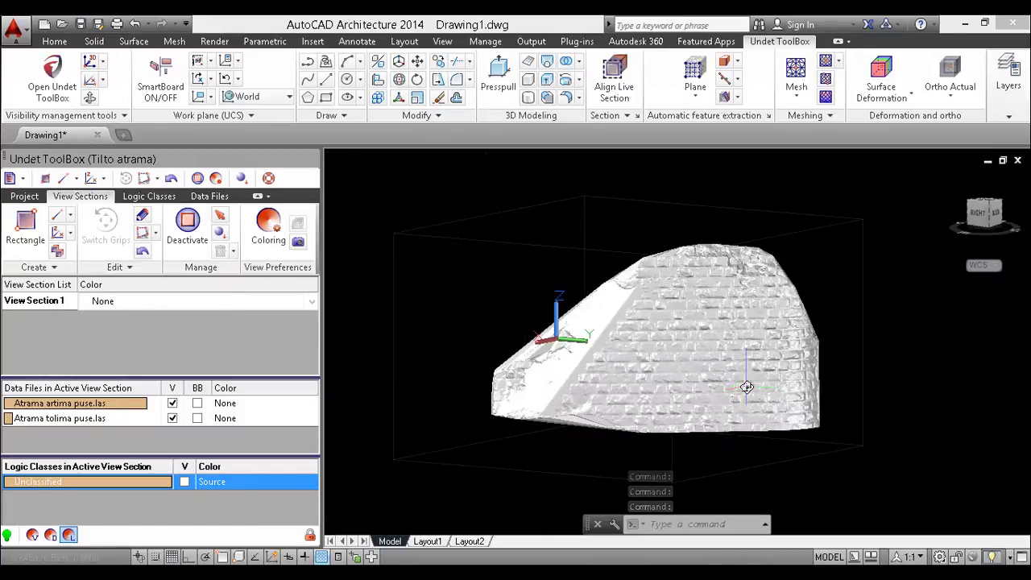
middle_click_drag(673, 339, 703, 335, "shift")
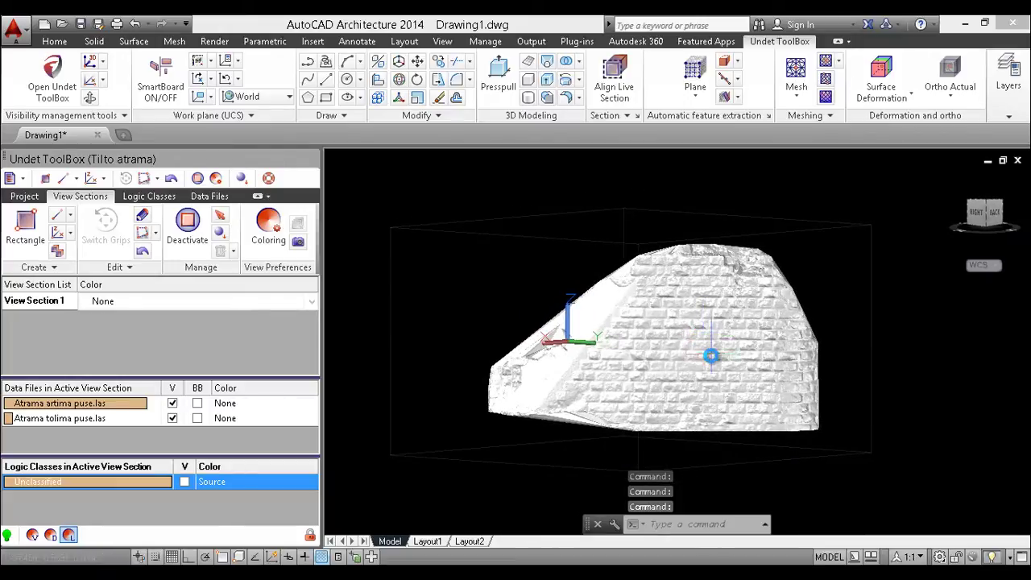
- Hide the shaded wall mesh and show the Unclassified points of the brick wall again
left_click(848, 434)
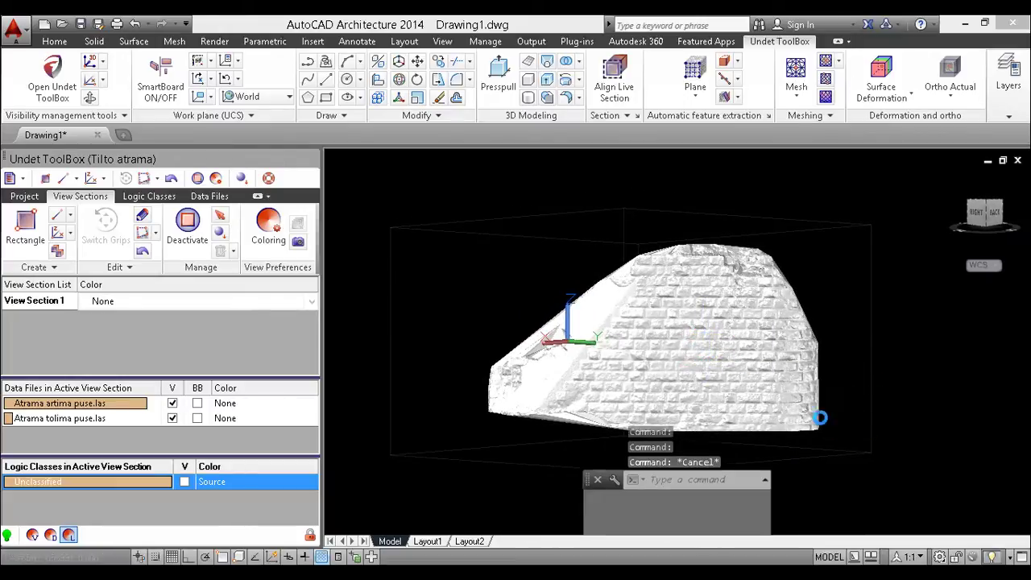
left_click(787, 387)
left_click(992, 557)
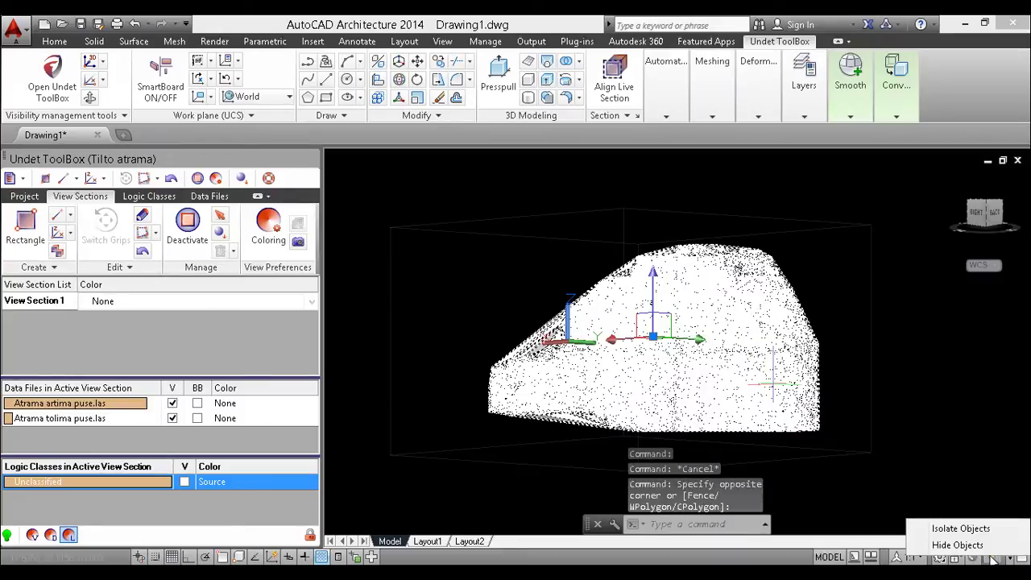
left_click(956, 543)
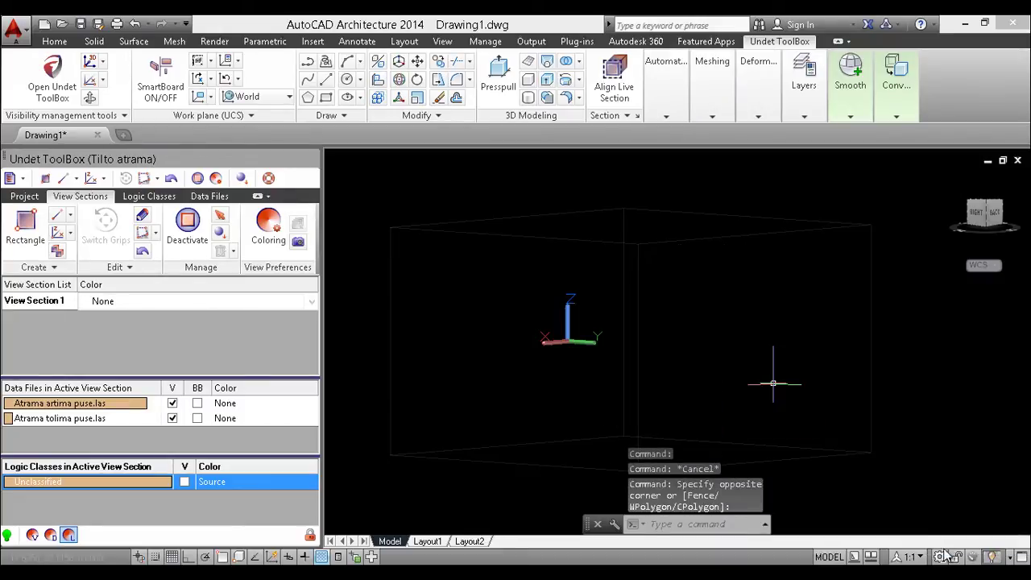
left_click(185, 482)
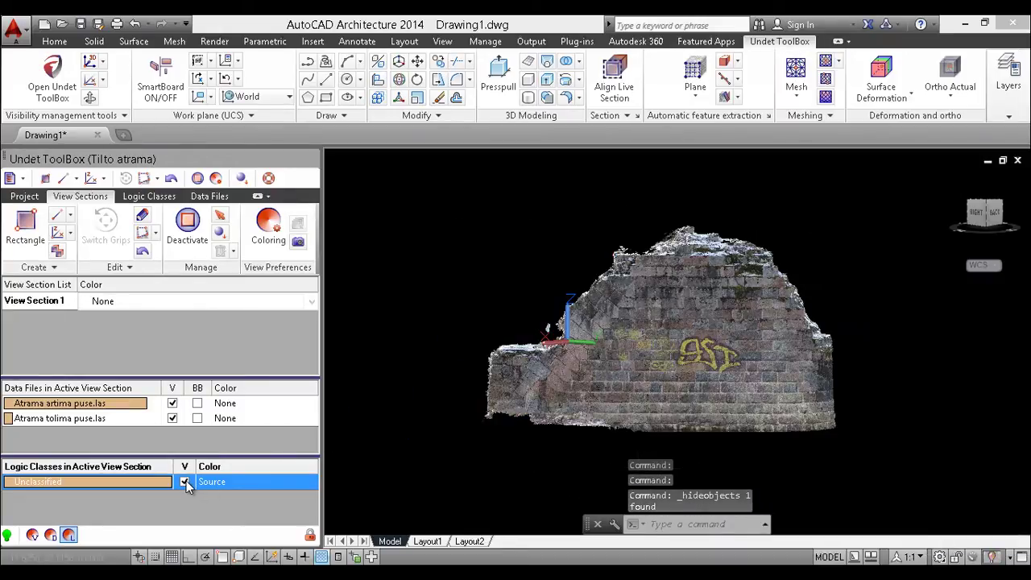
middle_click_drag(693, 326, 659, 310, "shift")
left_click(953, 99)
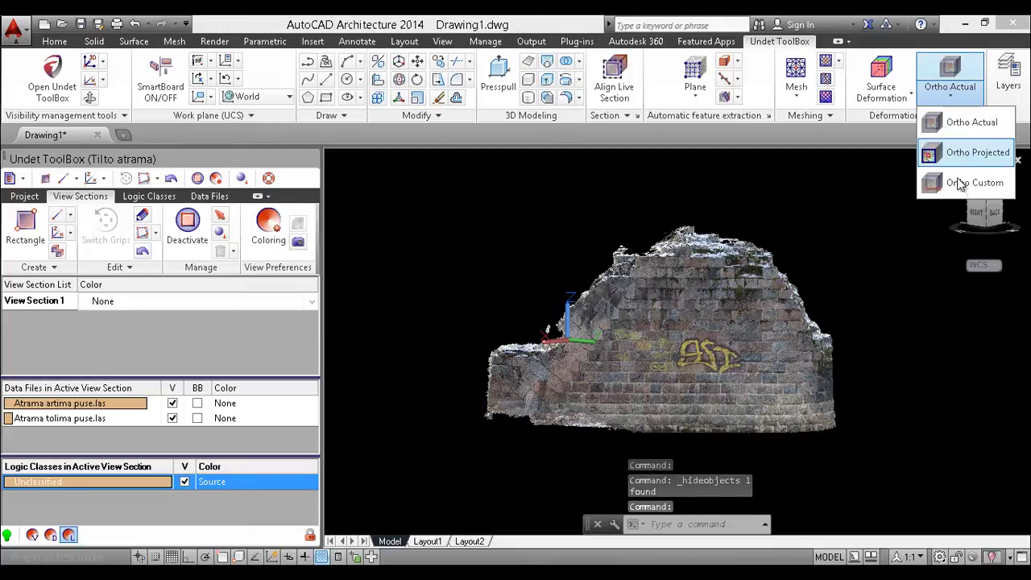
left_click(946, 95)
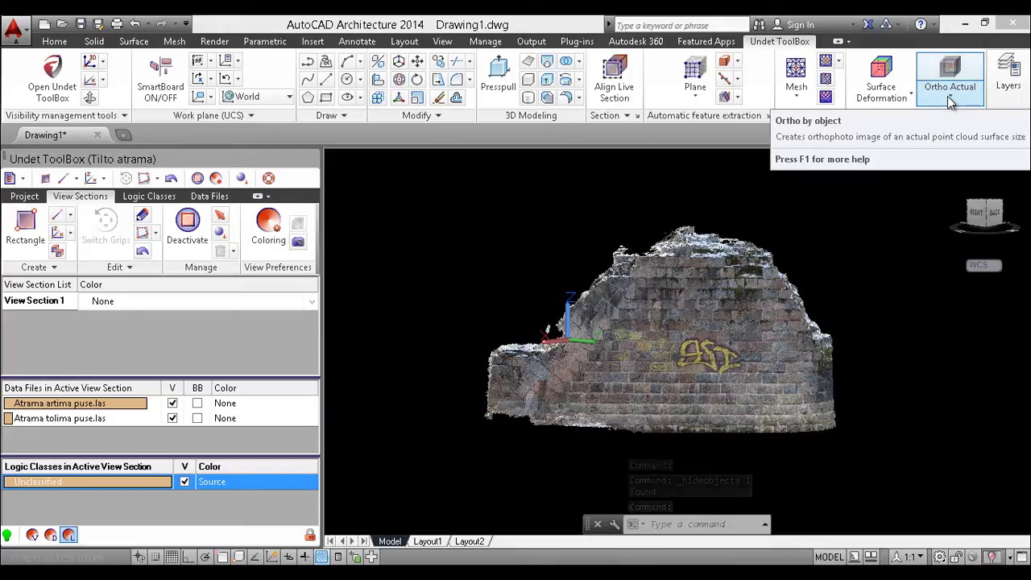
left_click(949, 97)
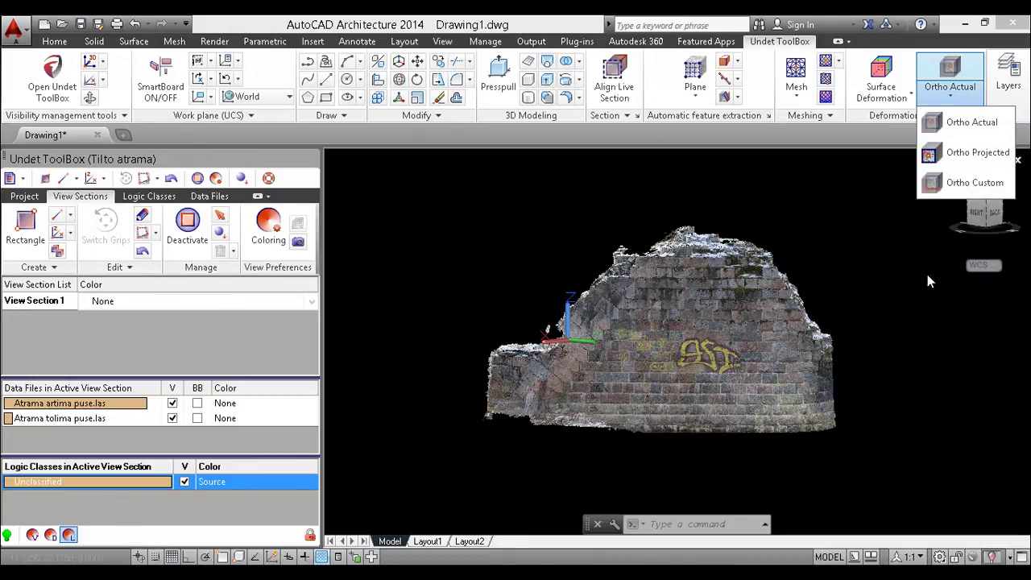
left_click(887, 304)
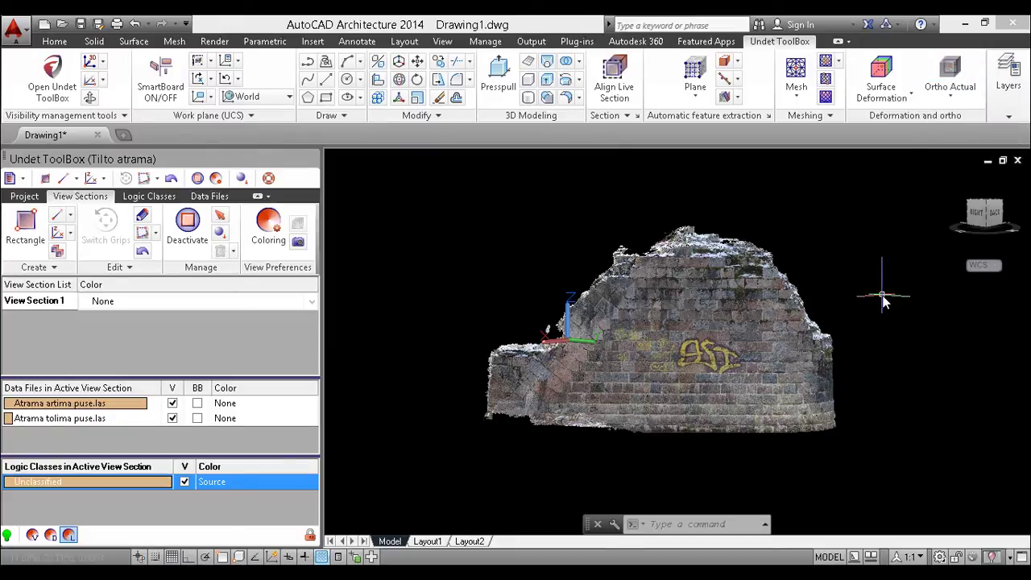
middle_click_drag(884, 294, 717, 306, "shift")
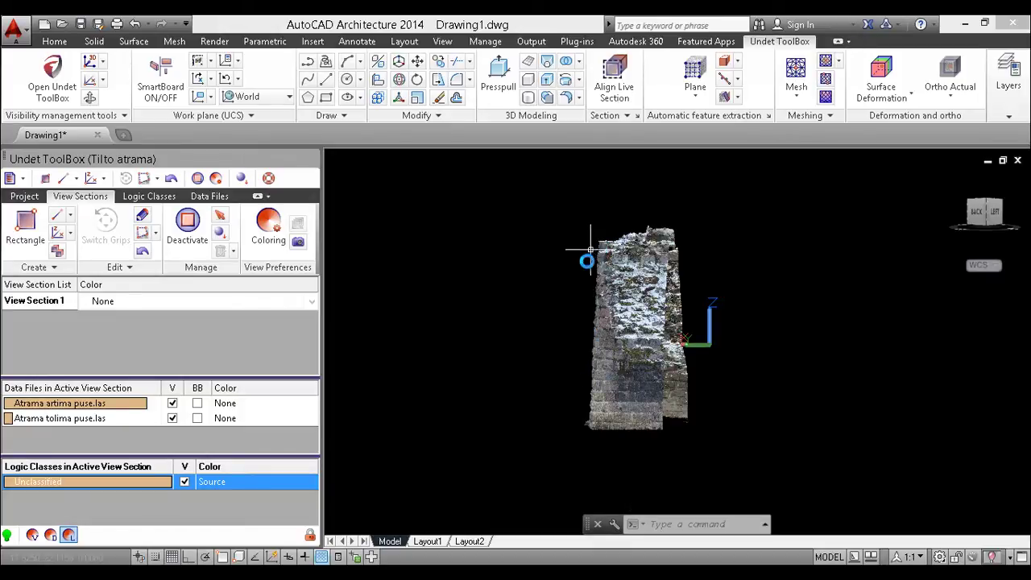
middle_click_drag(581, 377, 752, 382, "shift")
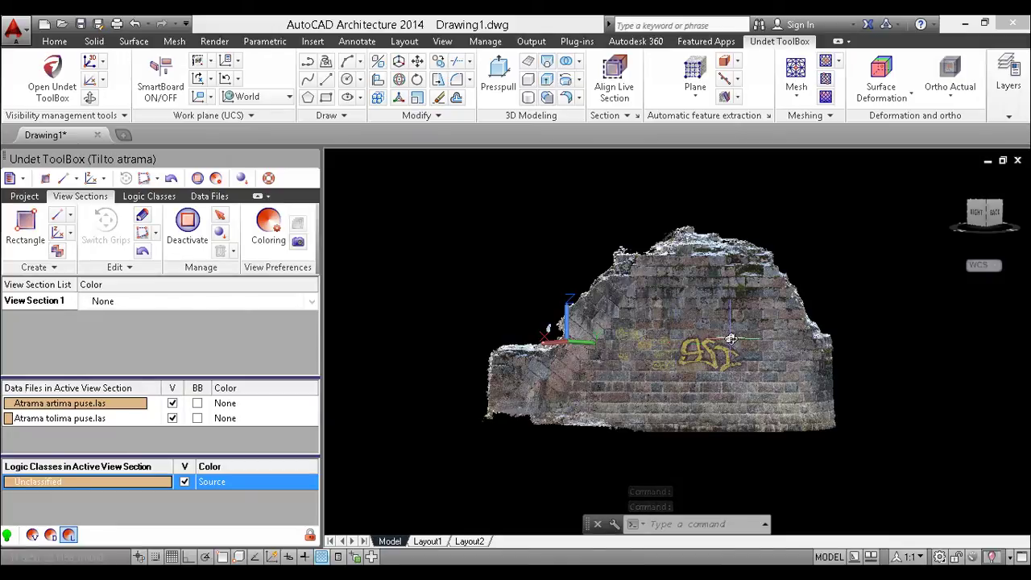
left_click(950, 96)
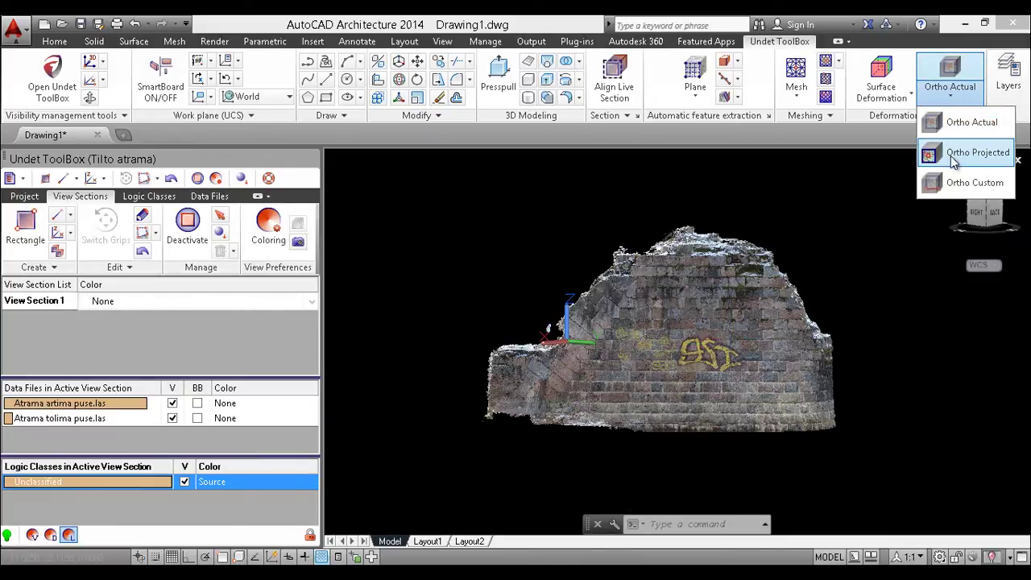
left_click(951, 155)
middle_click_drag(891, 338, 730, 330, "shift")
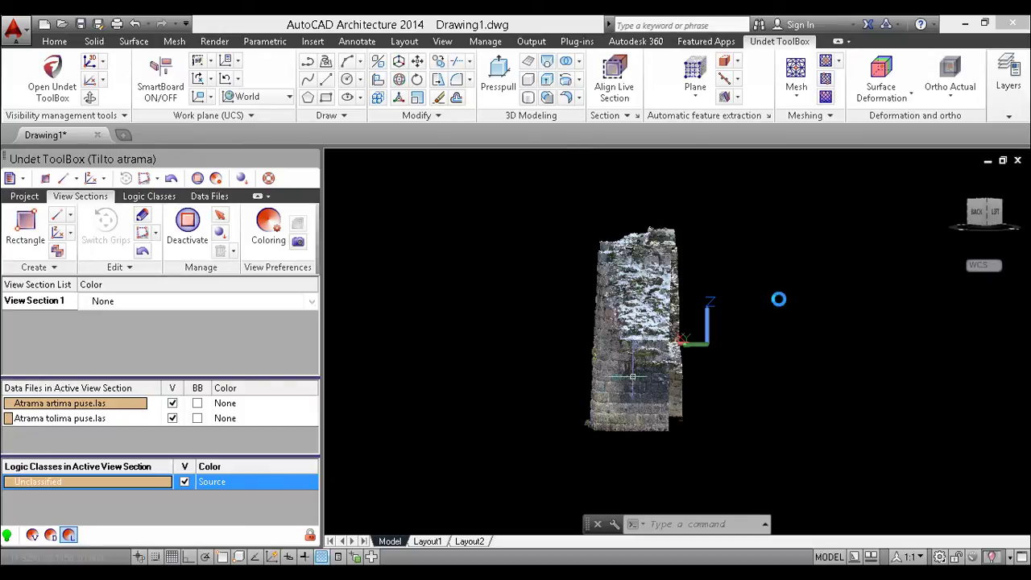
left_click(951, 90)
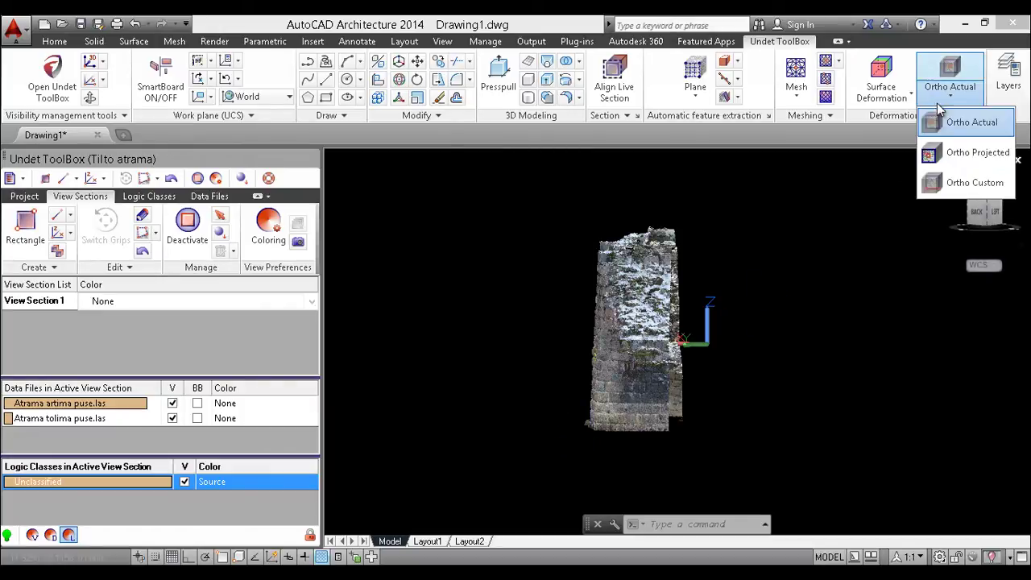
left_click(955, 184)
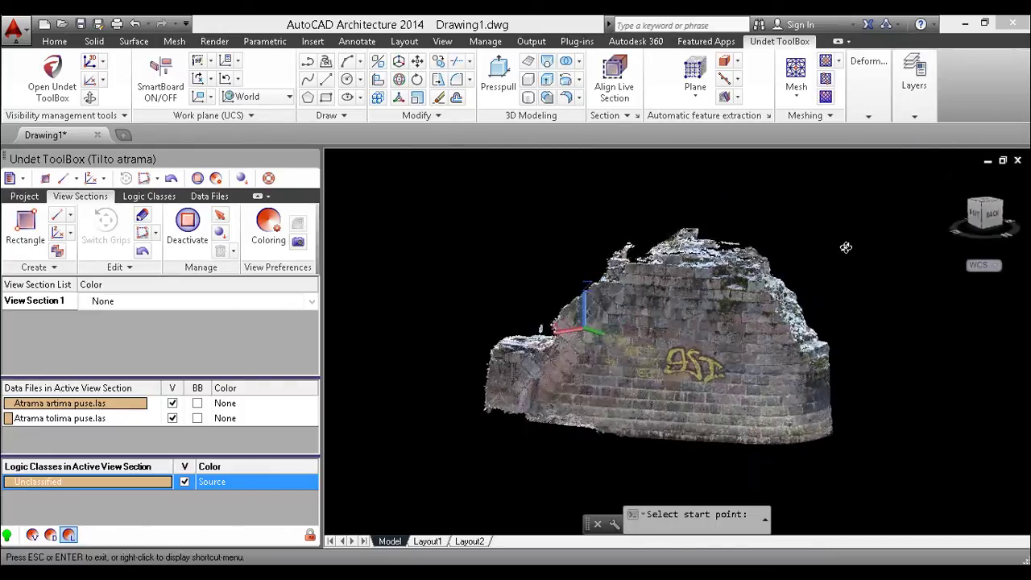
middle_click_drag(846, 248, 778, 382, "shift")
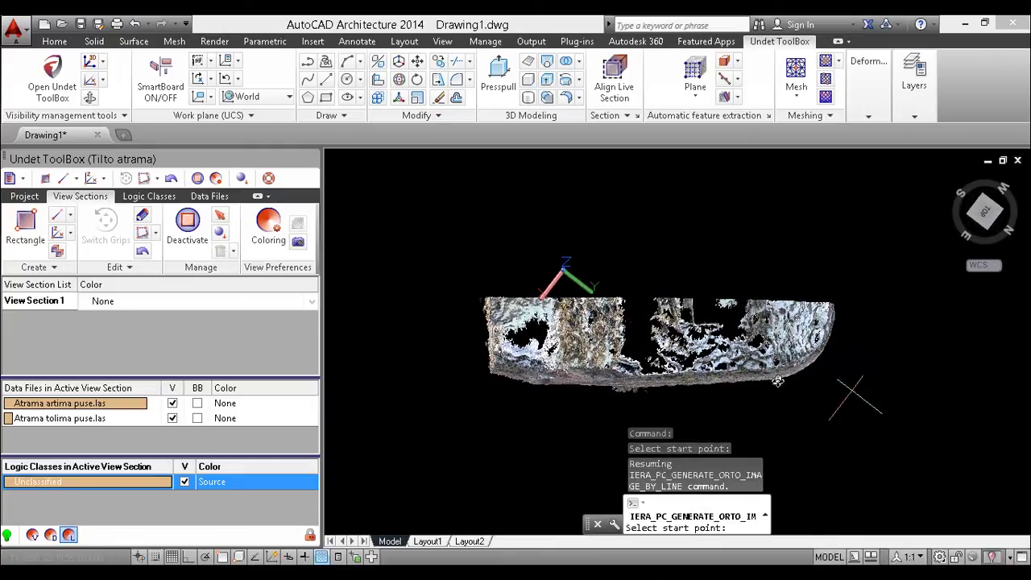
left_click(407, 352)
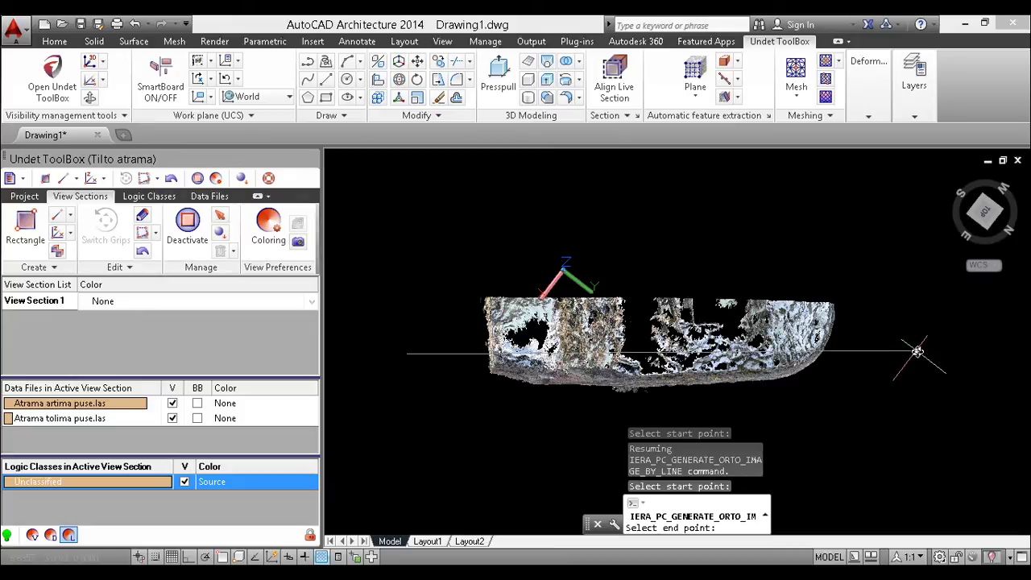
key("Escape")
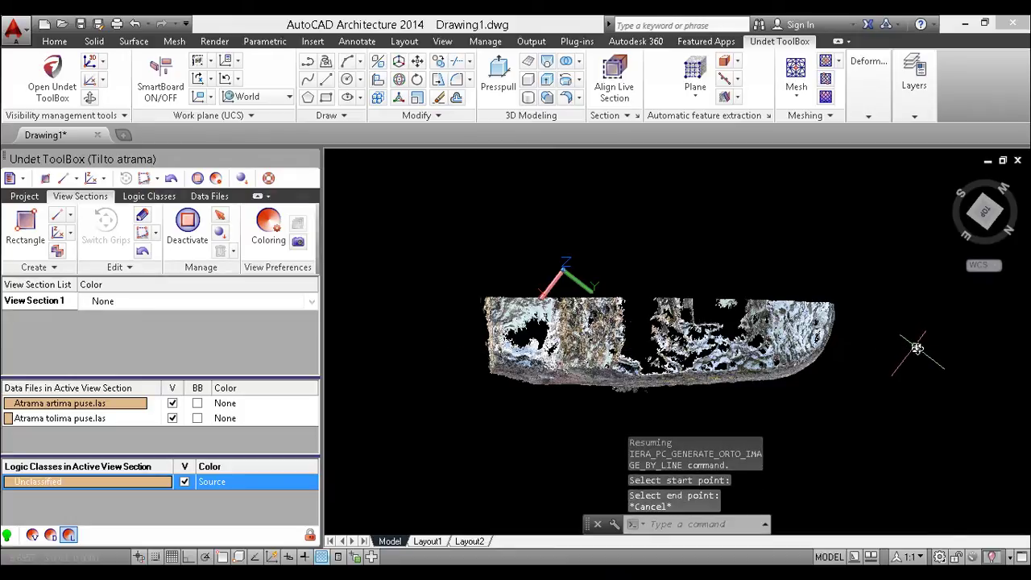
- Start an Ortho Actual image with its base point on the brick wall face, just above the graffiti
middle_click_drag(867, 411, 843, 267, "shift")
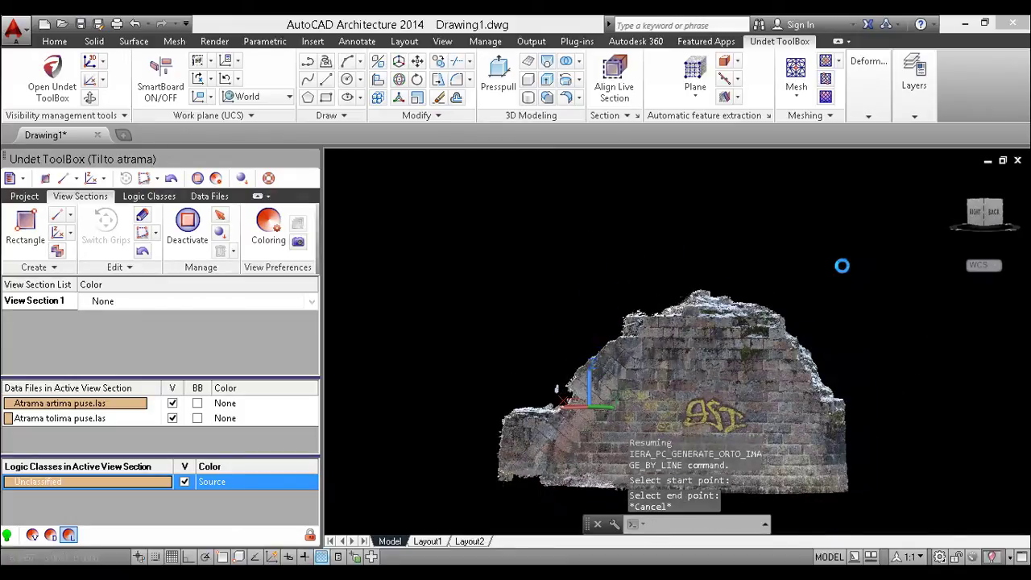
left_click(867, 104)
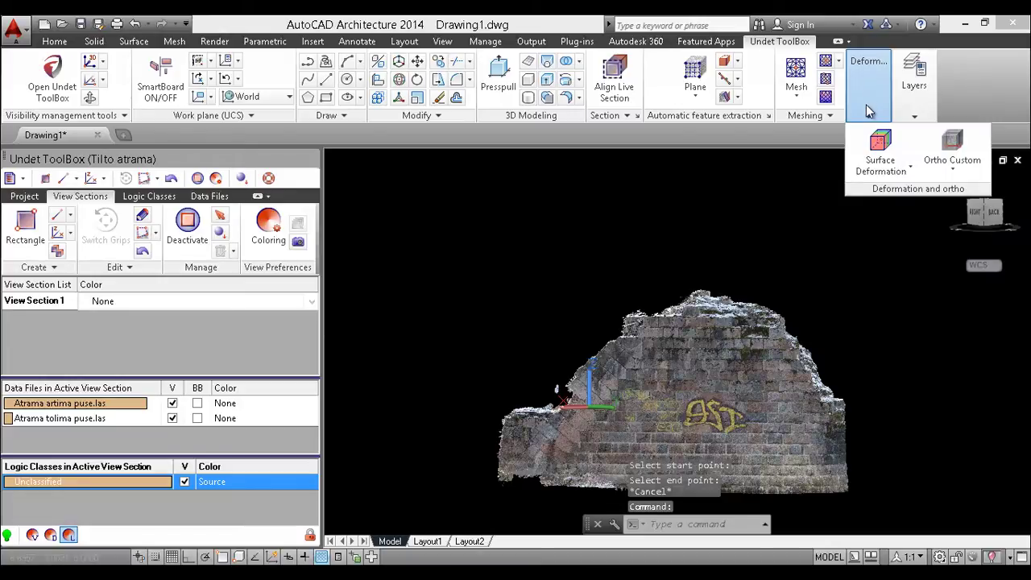
left_click(952, 166)
left_click(970, 197)
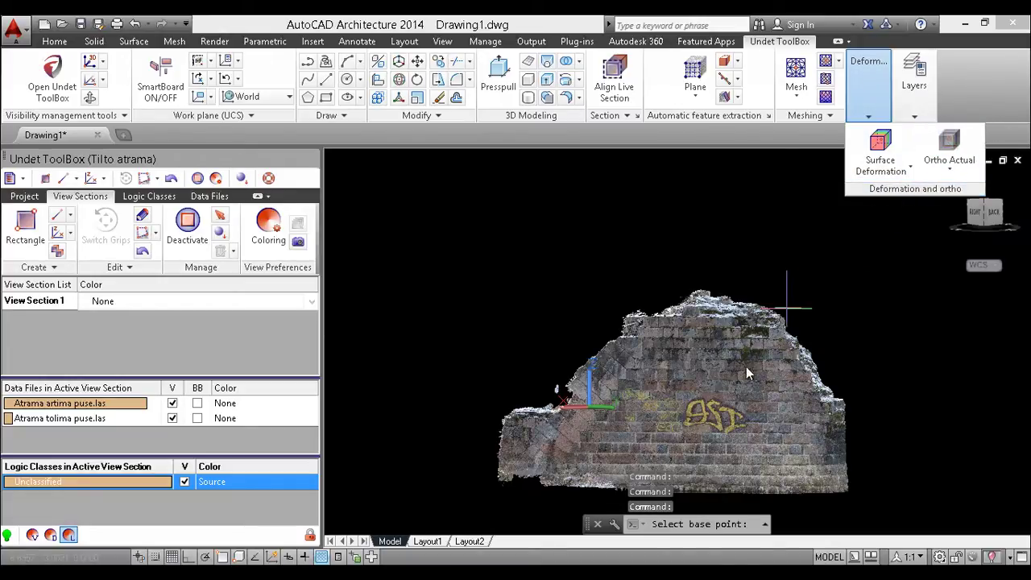
scroll(702, 418, "up", 2)
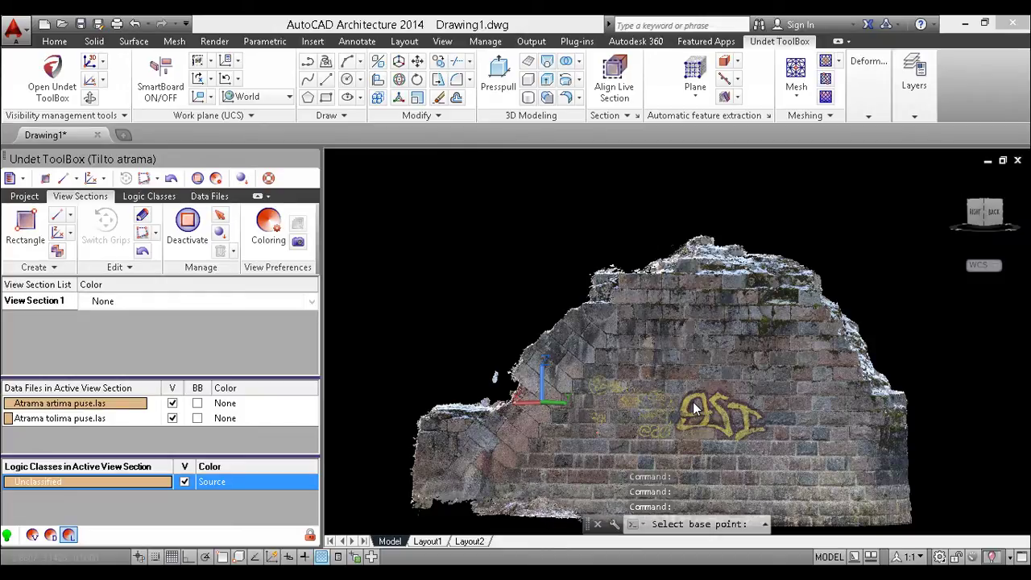
left_click(705, 357)
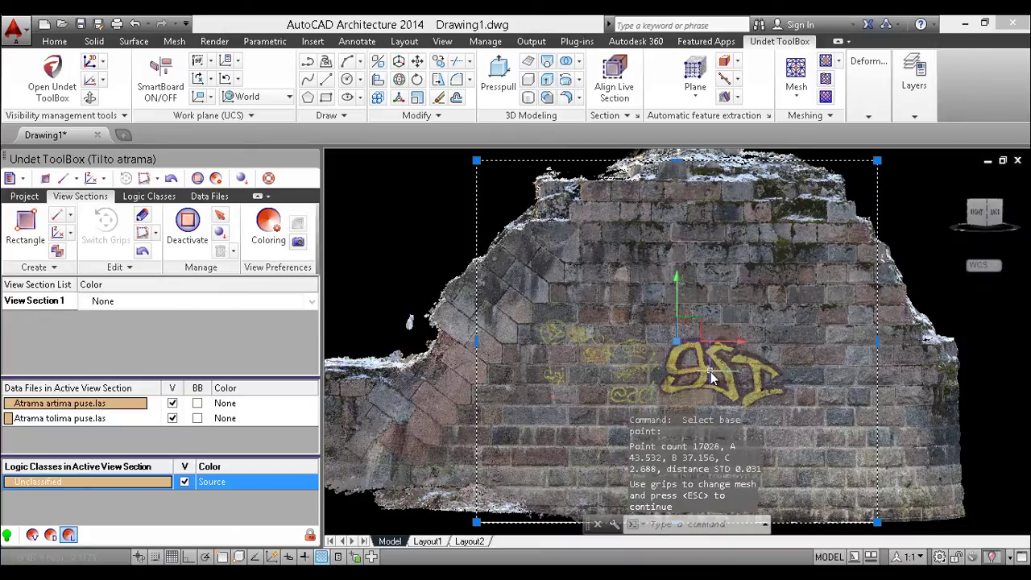
- Stretch two opposite corners of the ortho area rectangle to enclose the whole wall, and accept the area for the image preview
scroll(653, 310, "down", 2)
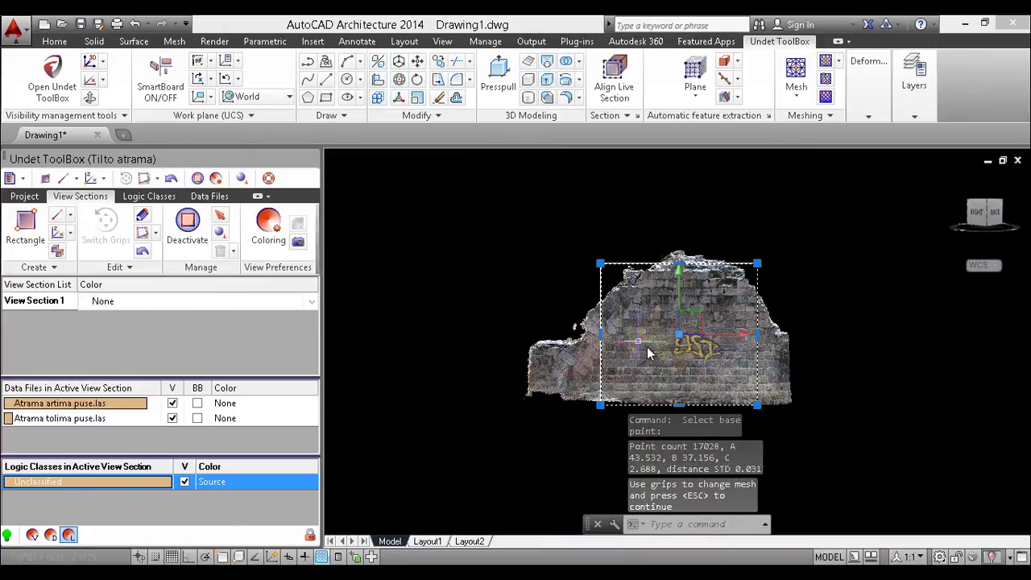
scroll(647, 352, "up", 2)
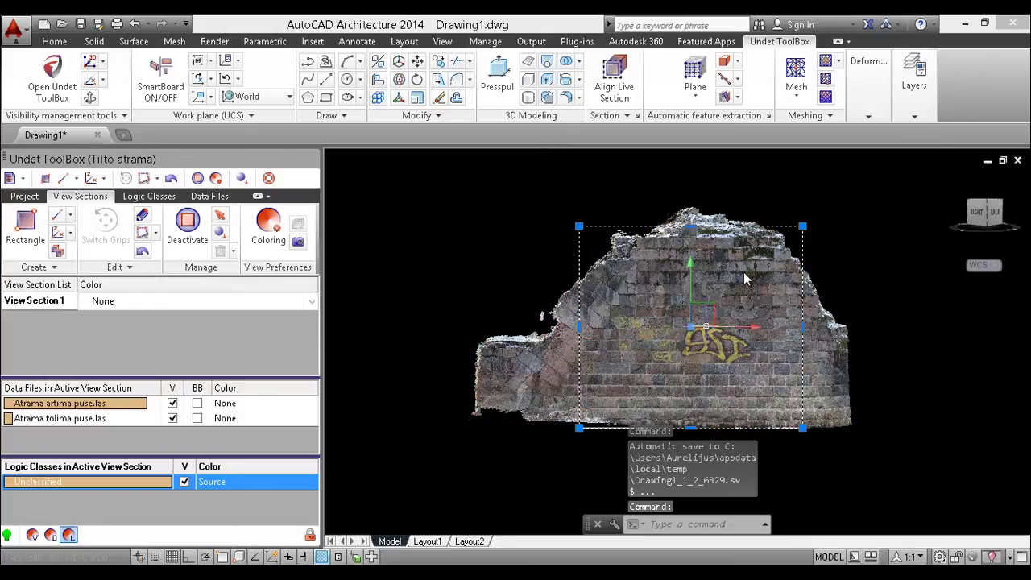
left_click(802, 226)
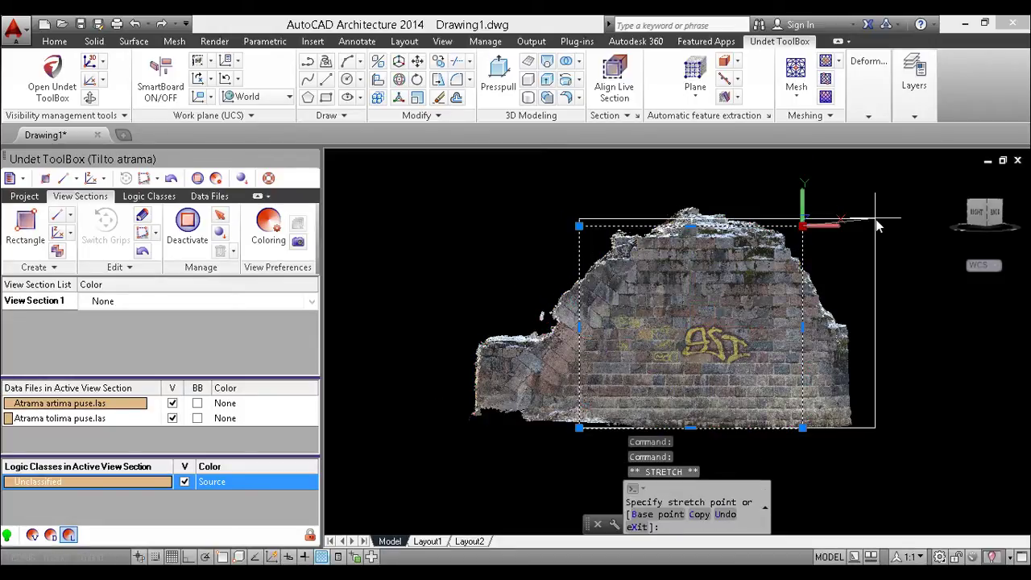
left_click(871, 193)
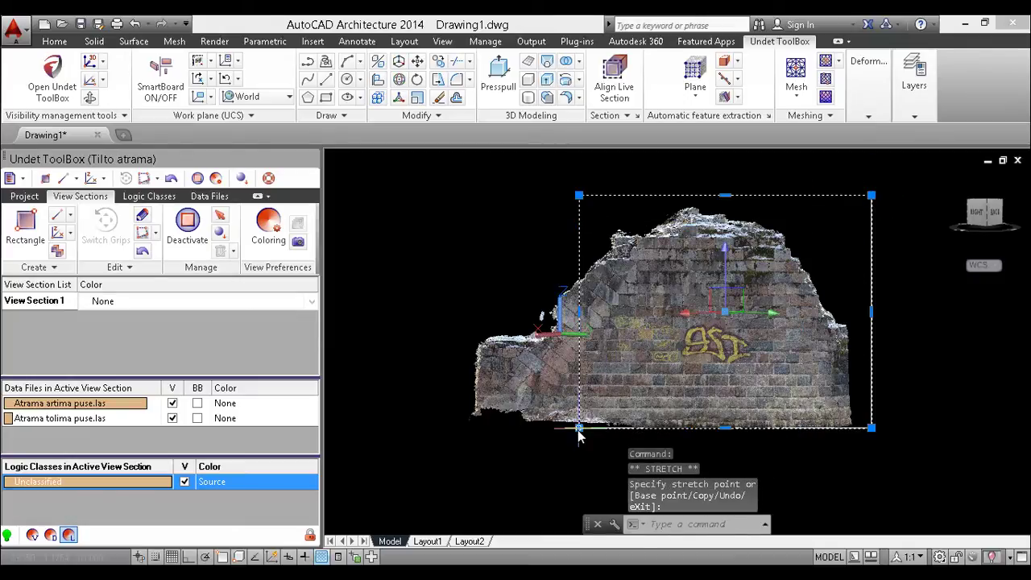
left_click(464, 467)
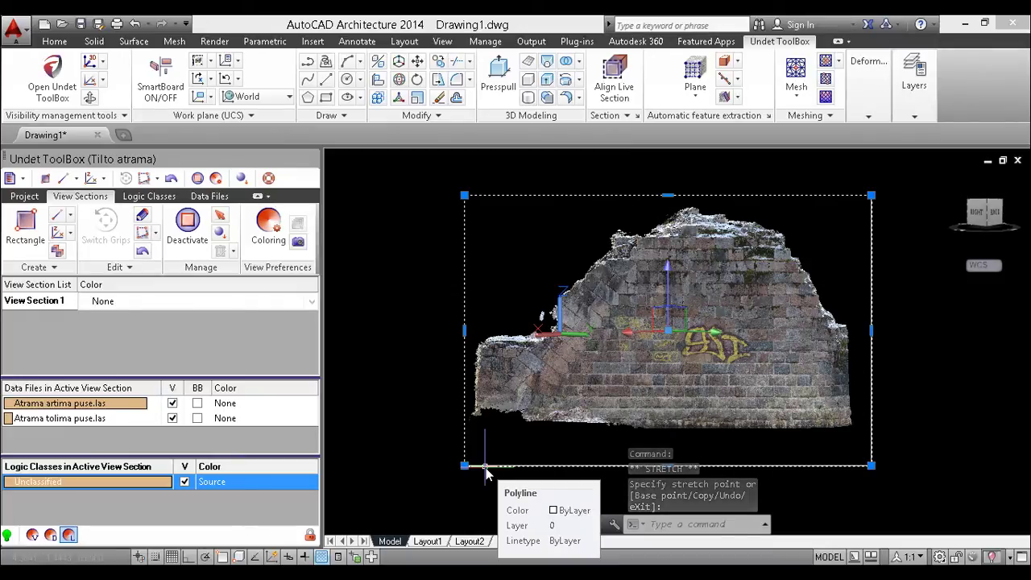
key("Return")
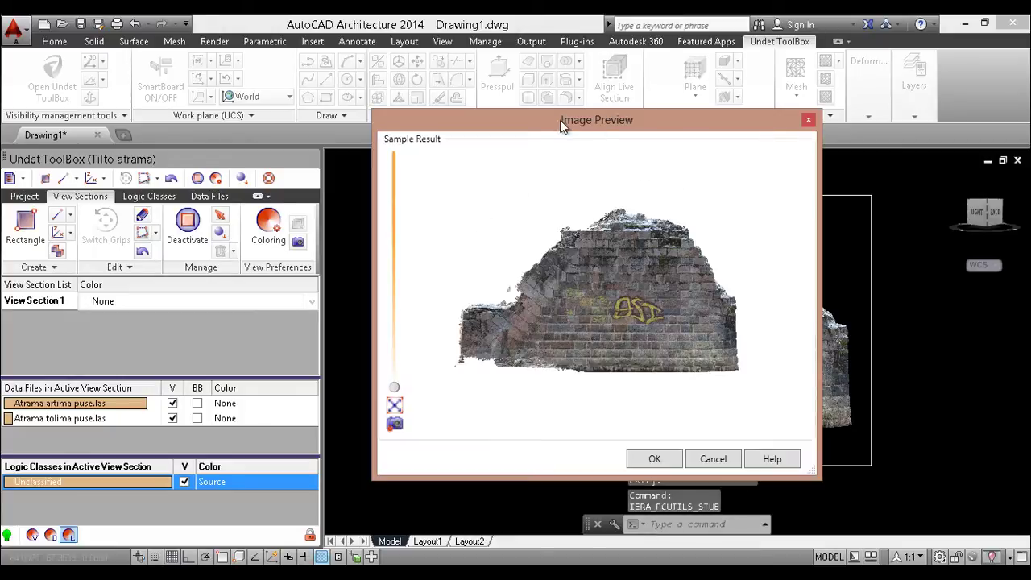
- Inspect the orthophoto preview of the wall and generate the image with a pixel size of 0.02
scroll(612, 320, "up", 5)
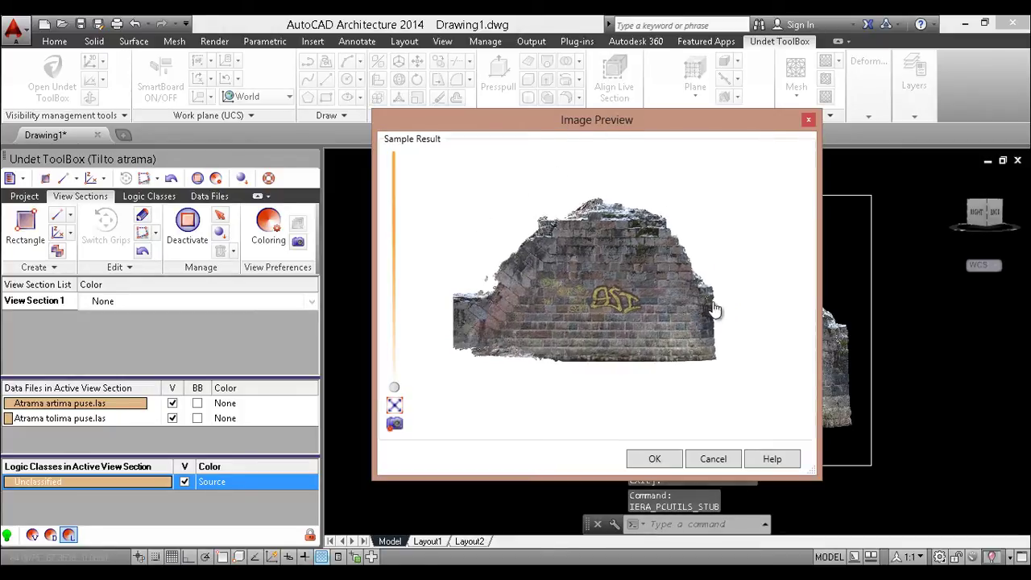
scroll(648, 298, "up", 4)
scroll(635, 296, "down", 5)
left_click_drag(674, 279, 685, 308)
scroll(683, 307, "down", 3)
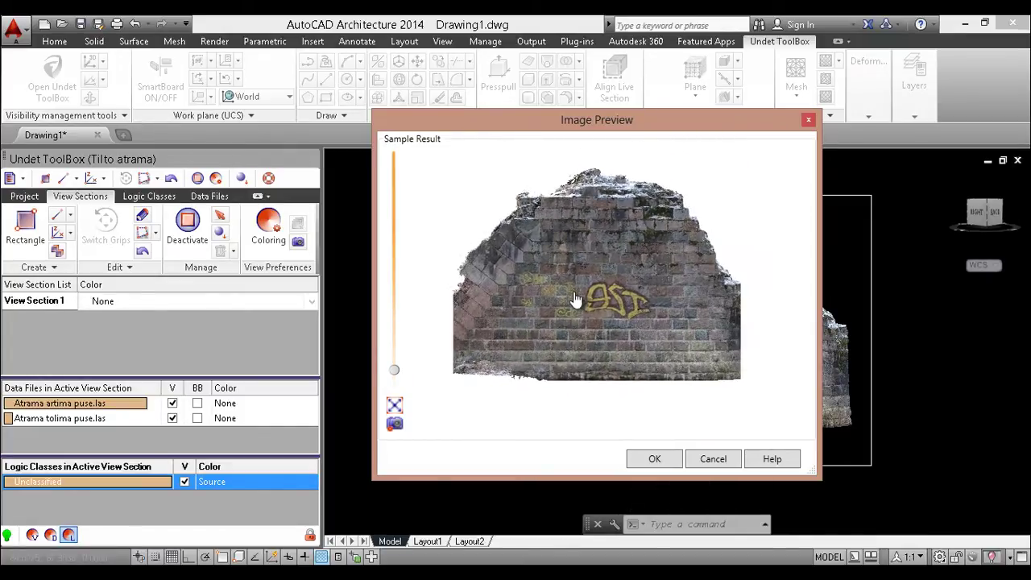
left_click(395, 425)
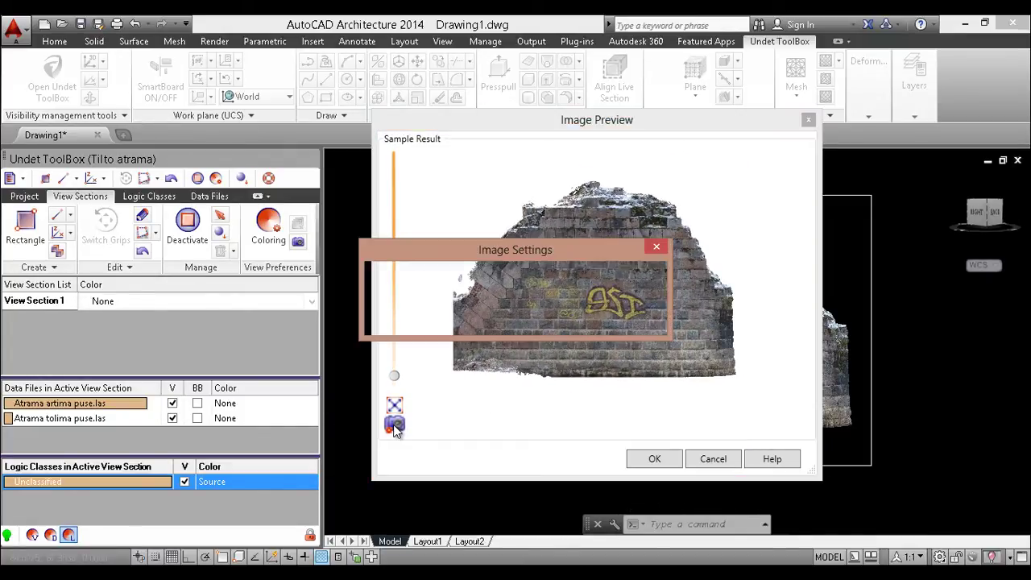
left_click(614, 292)
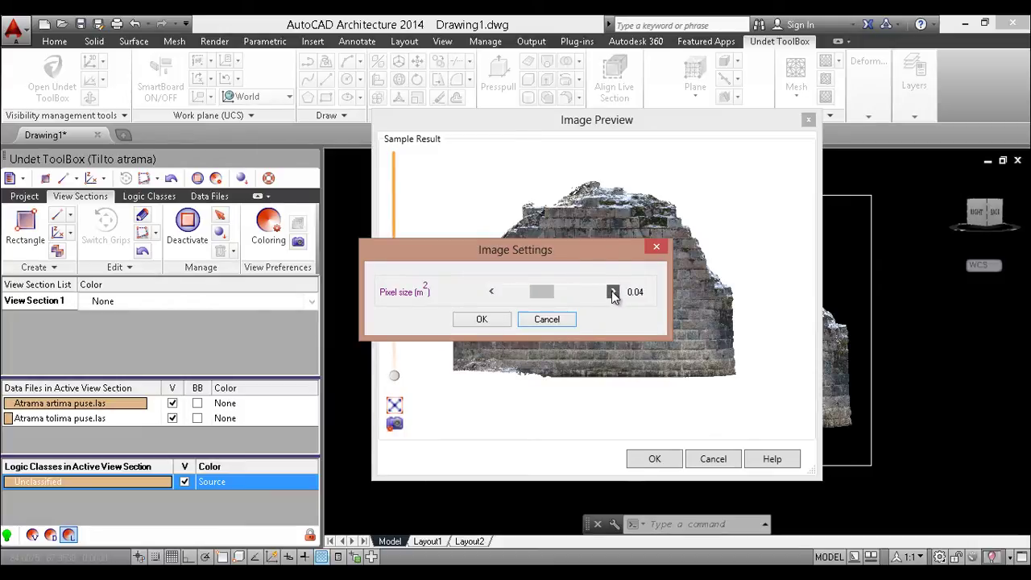
left_click(614, 292)
left_click(491, 293)
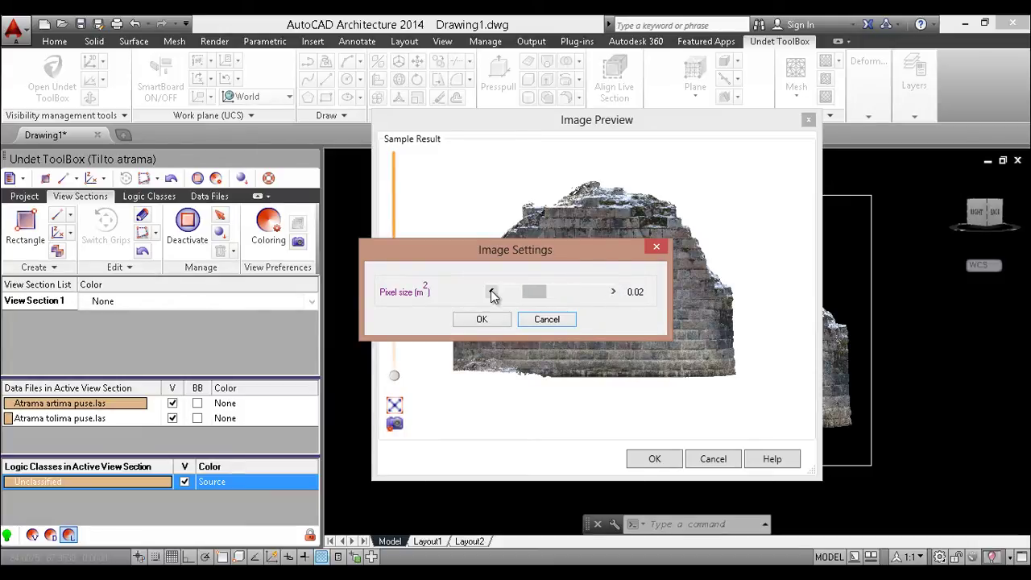
left_click_drag(516, 249, 550, 242)
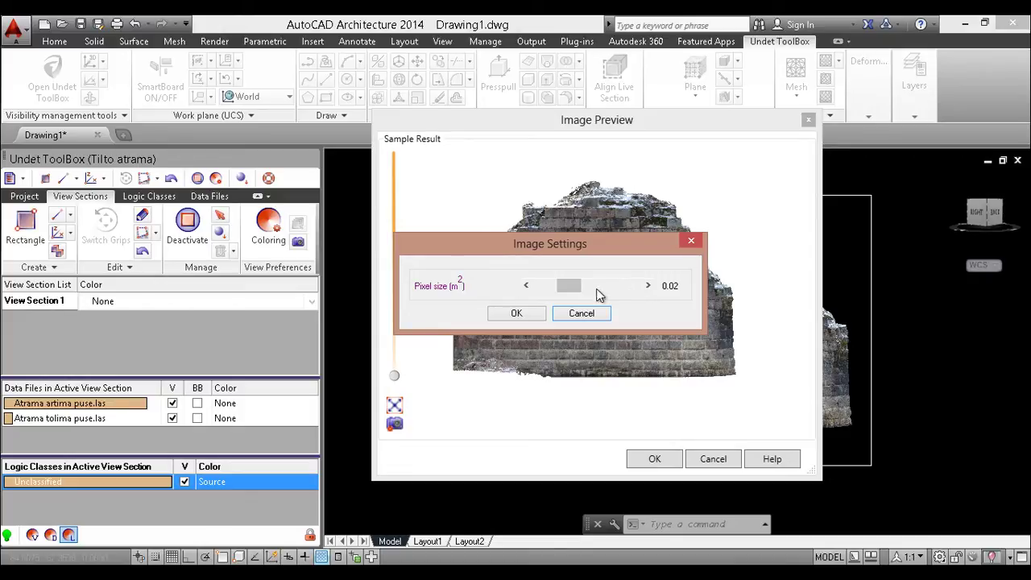
left_click(520, 314)
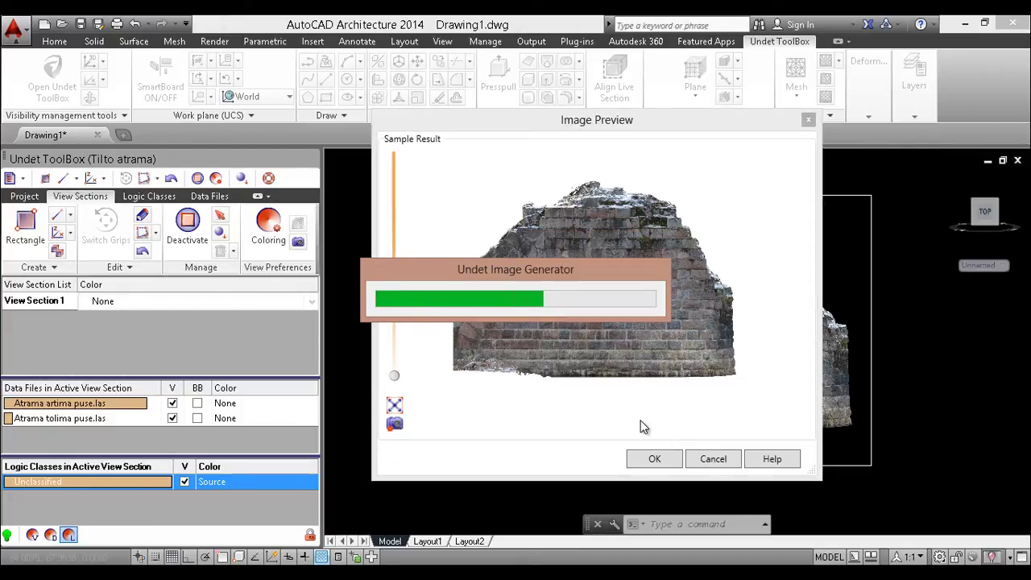
- Accept the generated orthophoto into the drawing and check it on the brick wall face
left_click(654, 460)
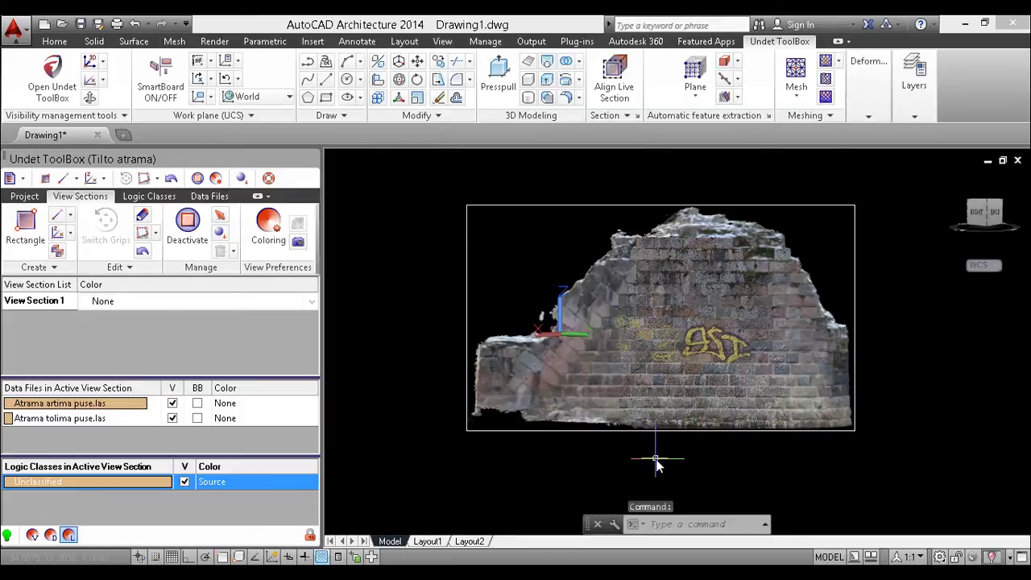
scroll(693, 380, "up", 3)
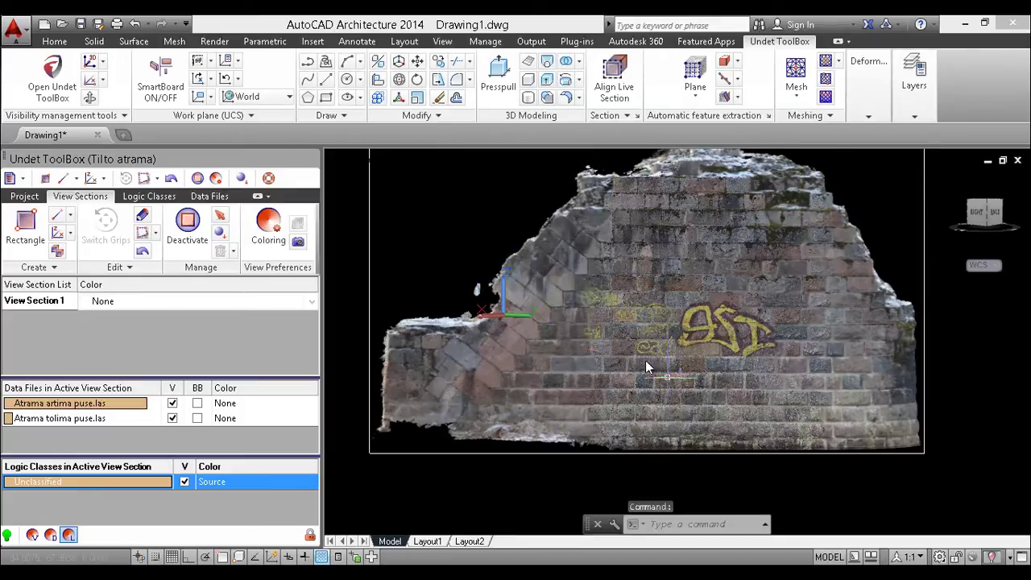
scroll(645, 361, "down", 4)
- Examine how the orthophoto plane lies against the wall's point cloud from the side, from below and from the front
middle_click_drag(780, 410, 621, 368, "shift")
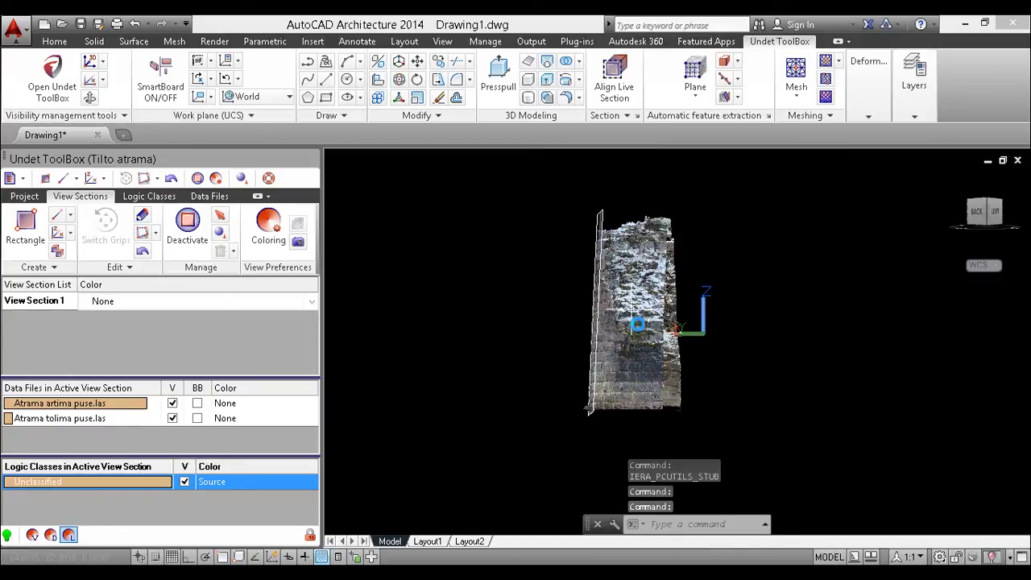
middle_click_drag(638, 325, 629, 326, "shift")
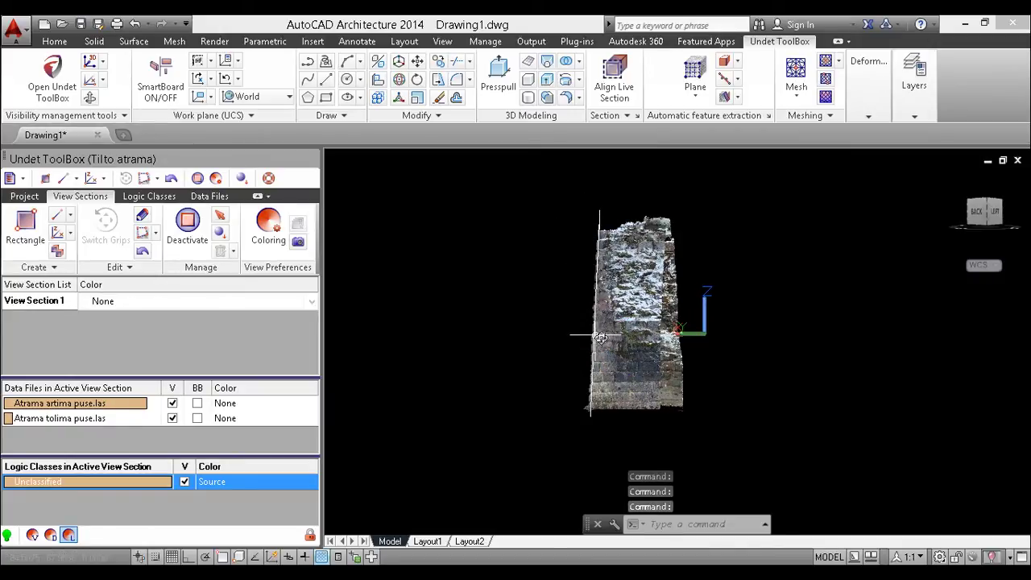
mouse_move(612, 379)
middle_mouse_down("shift")
mouse_move(675, 397)
mouse_move(657, 425)
mouse_move(666, 274)
mouse_move(644, 283)
middle_mouse_up("shift")
scroll(656, 275, "up", 3)
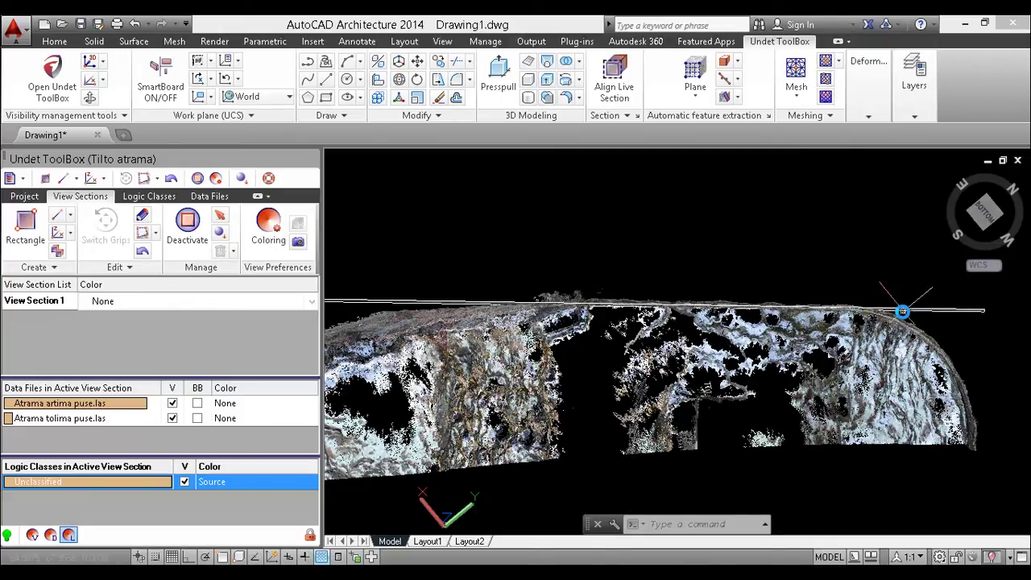
middle_click_drag(518, 362, 637, 317)
scroll(643, 303, "up", 3)
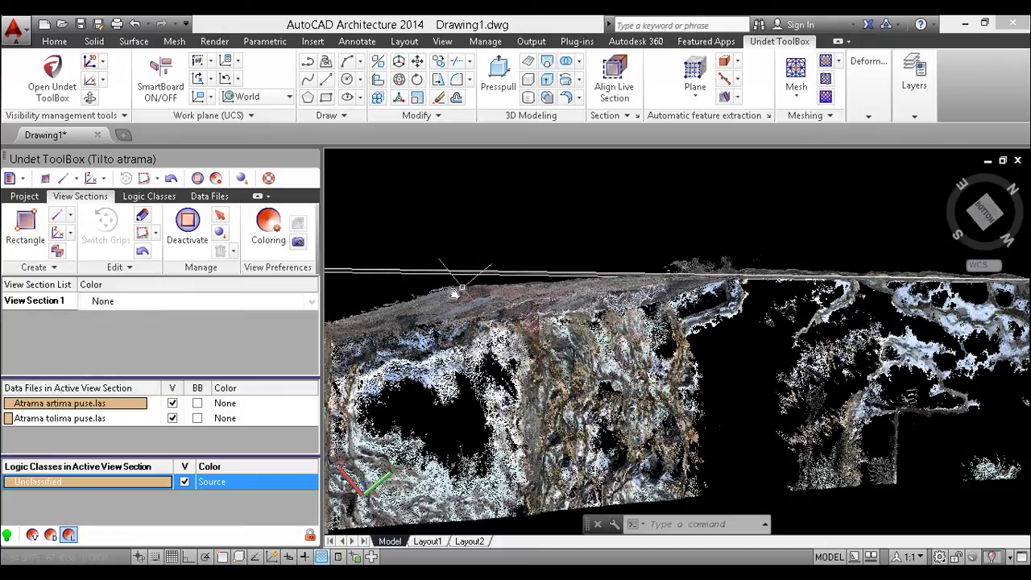
middle_click_drag(456, 294, 572, 242)
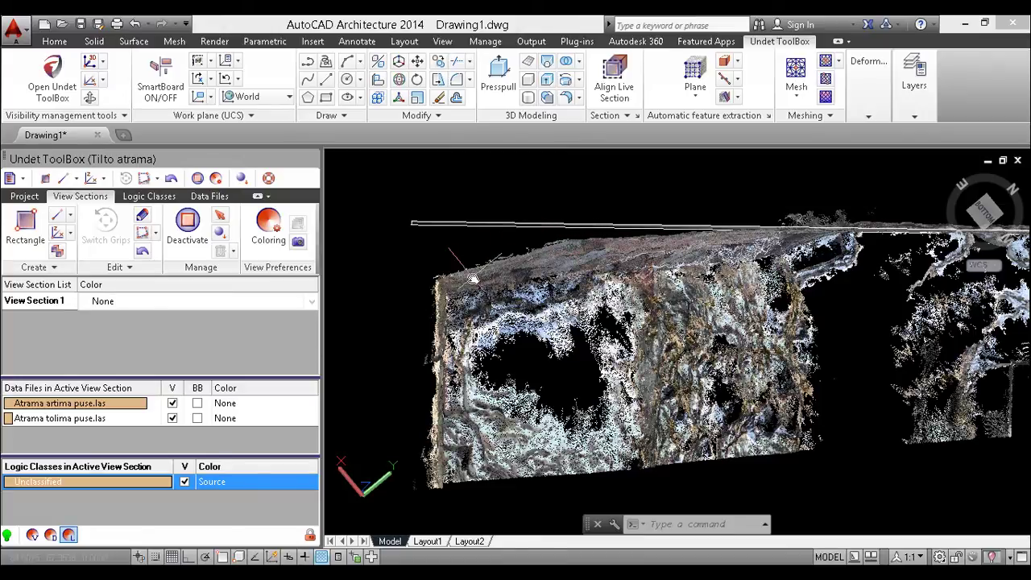
middle_click_drag(792, 280, 460, 287)
middle_click_drag(942, 275, 720, 264)
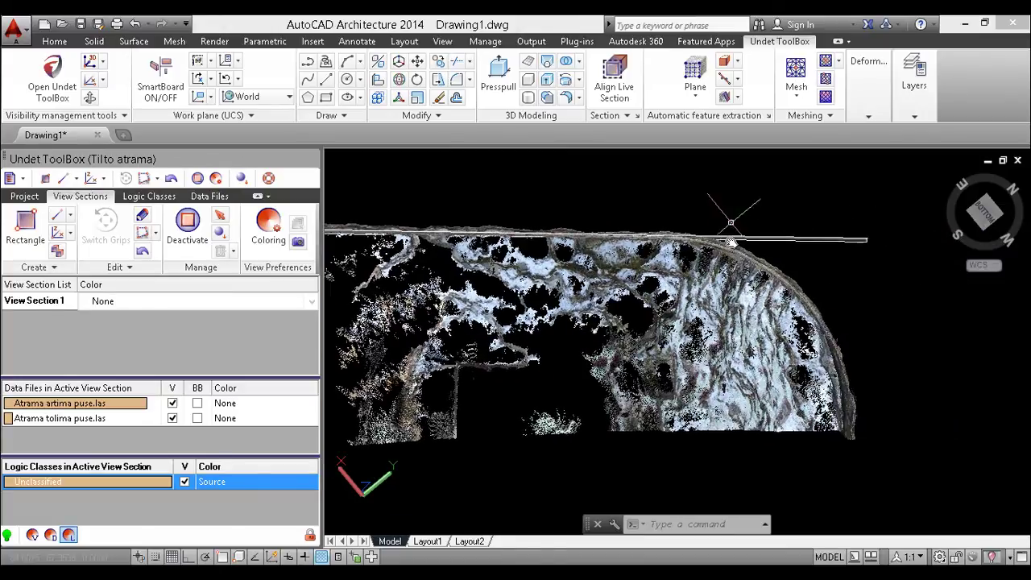
scroll(887, 308, "down", 4)
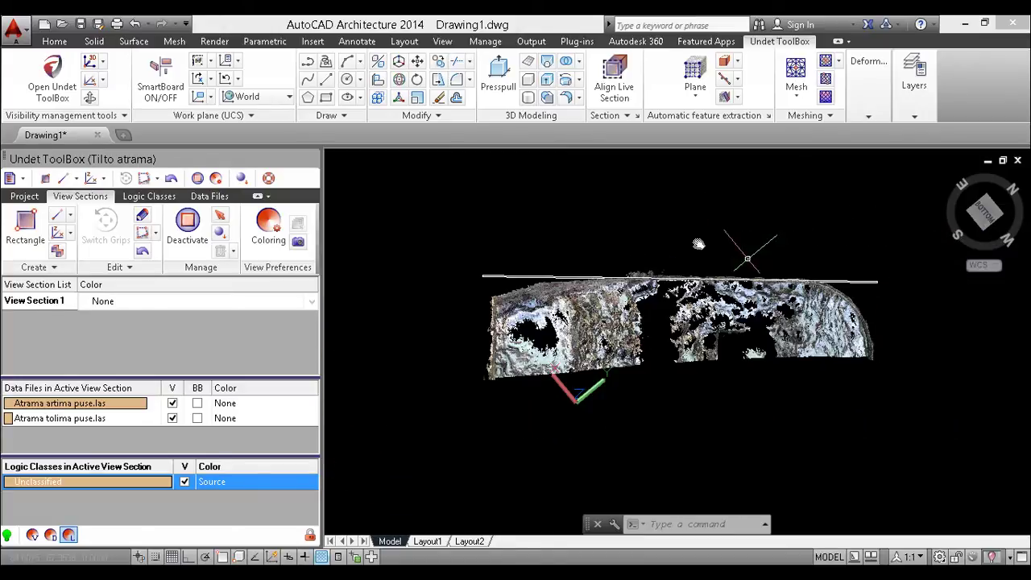
middle_click_drag(675, 215, 690, 405, "shift")
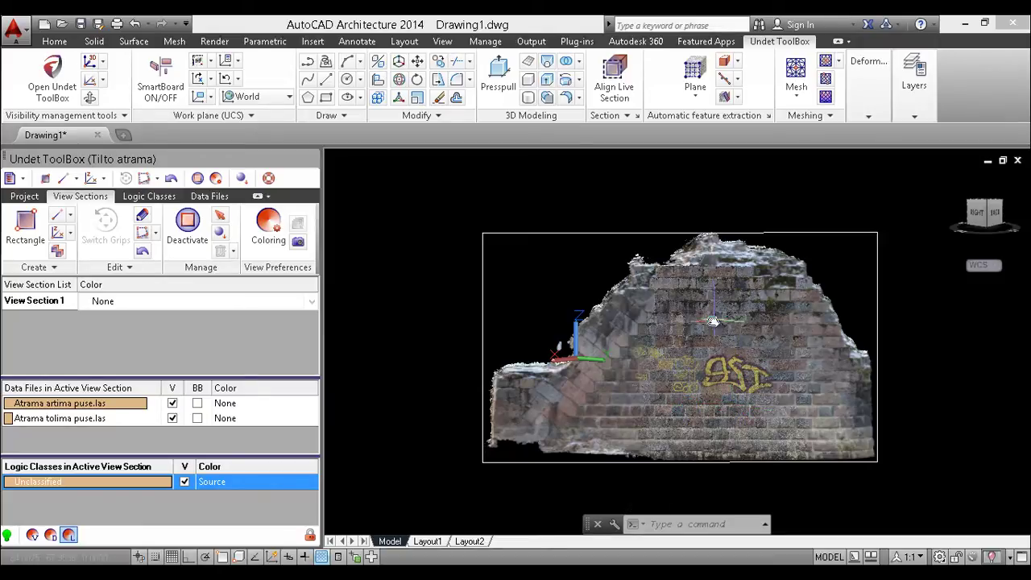
middle_click_drag(728, 324, 662, 288)
scroll(664, 294, "up", 3)
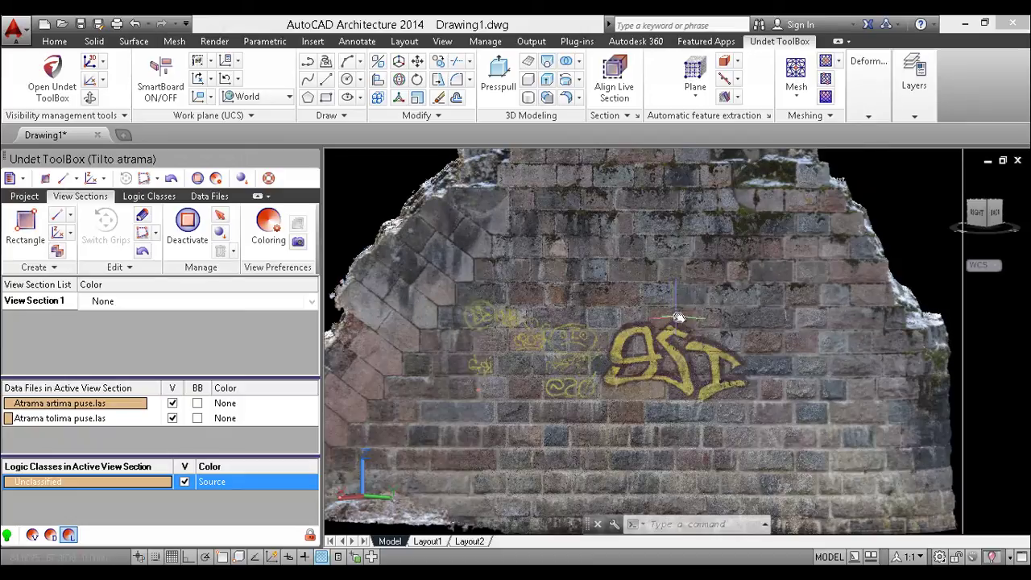
scroll(693, 302, "down", 4)
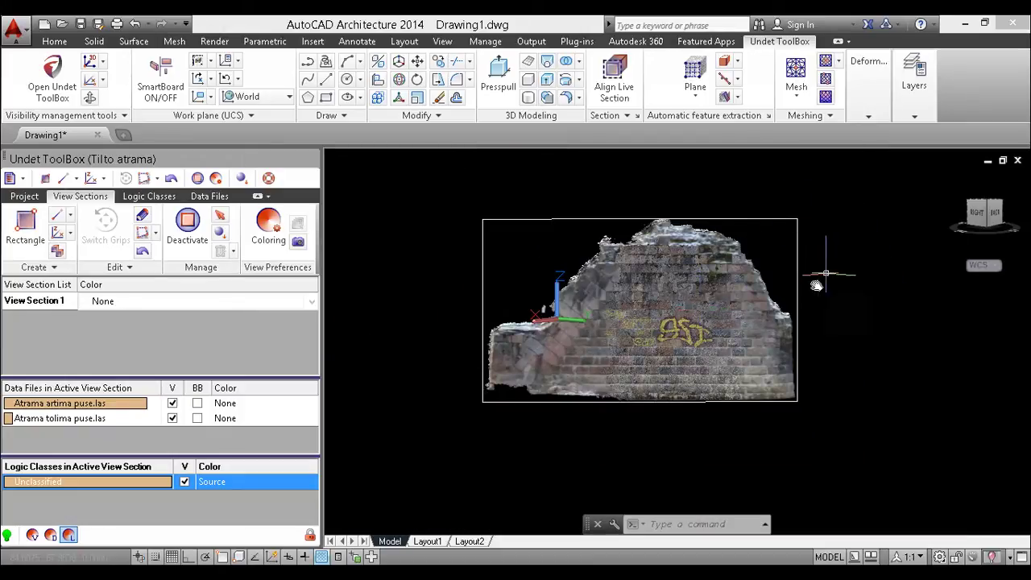
scroll(547, 328, "up", 3)
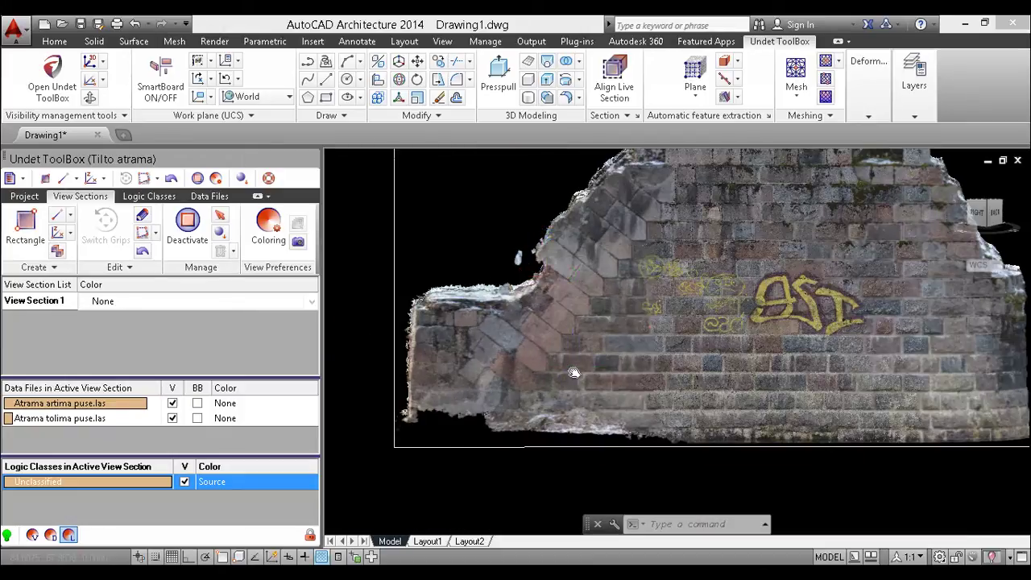
scroll(573, 372, "down", 2)
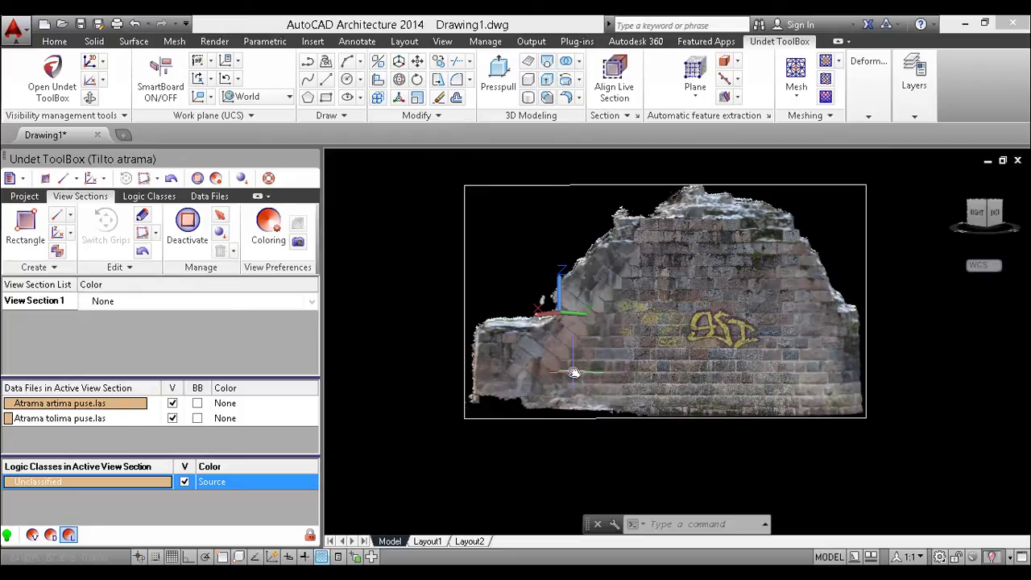
- Hide the Unclassified points of the wall and end the object isolation to bring back the wall mesh
left_click(185, 482)
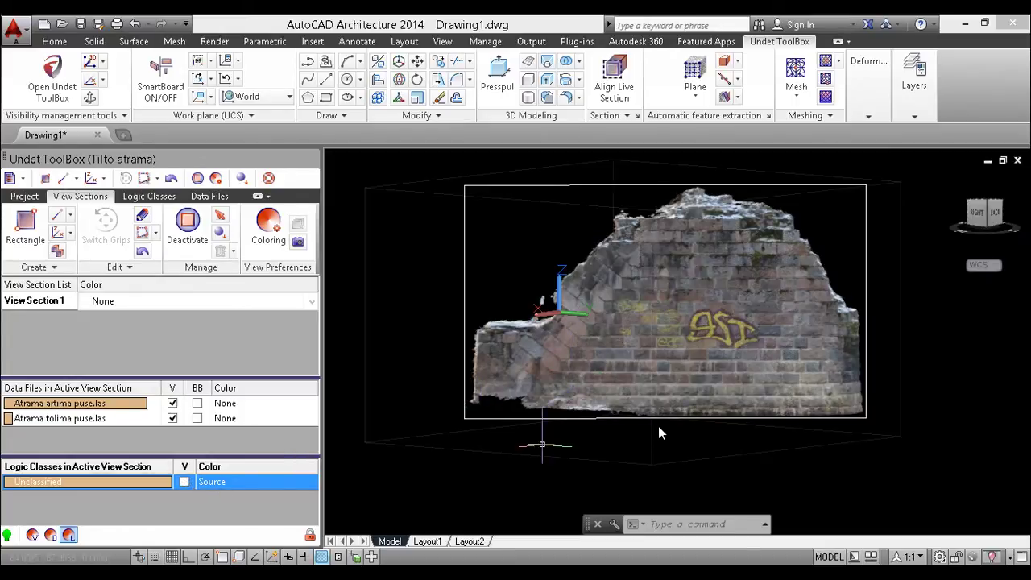
left_click(992, 557)
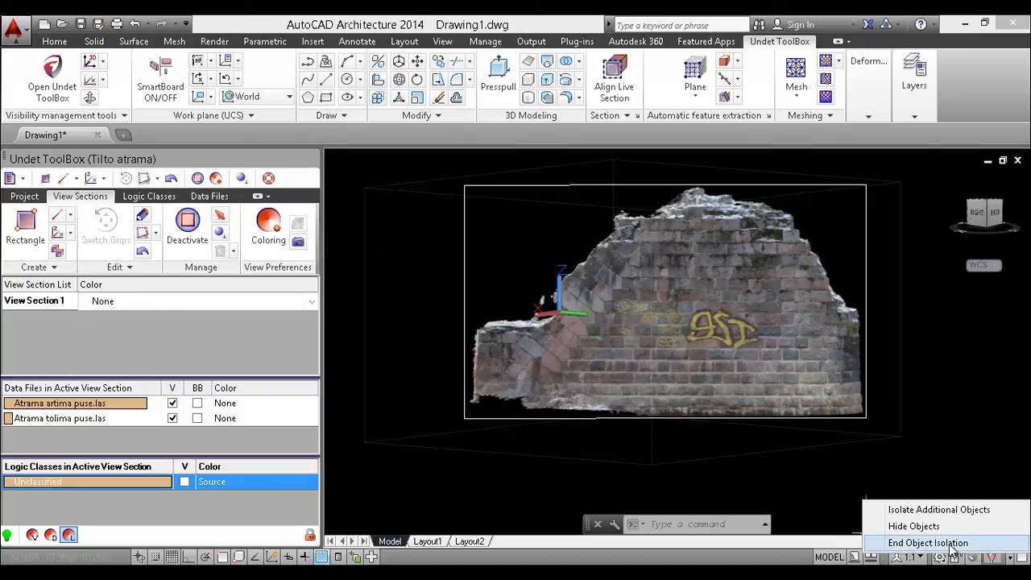
left_click(950, 544)
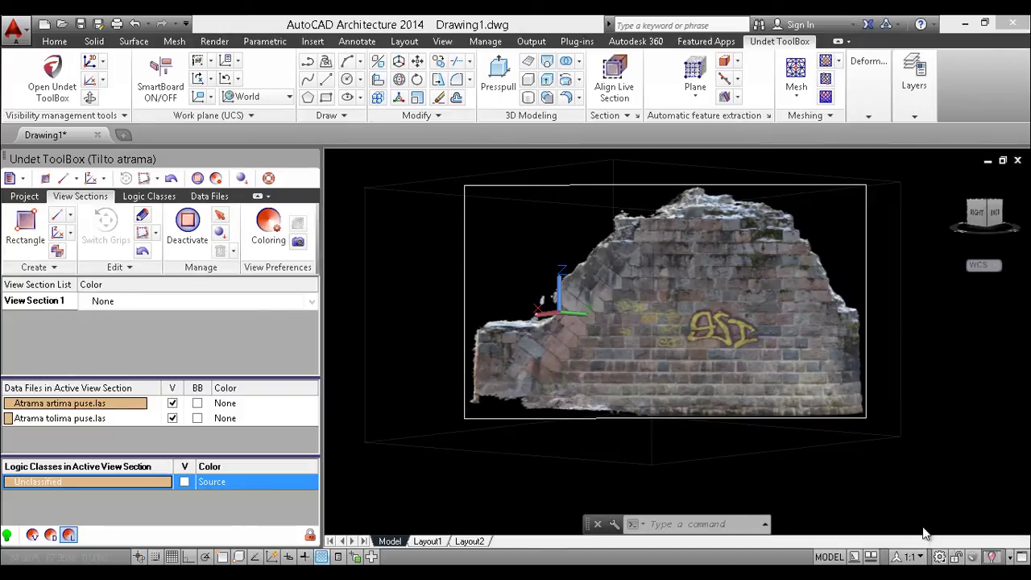
- Apply the orthophoto as a material to the wall mesh, picking the mesh and the image by its frame
left_click(827, 98)
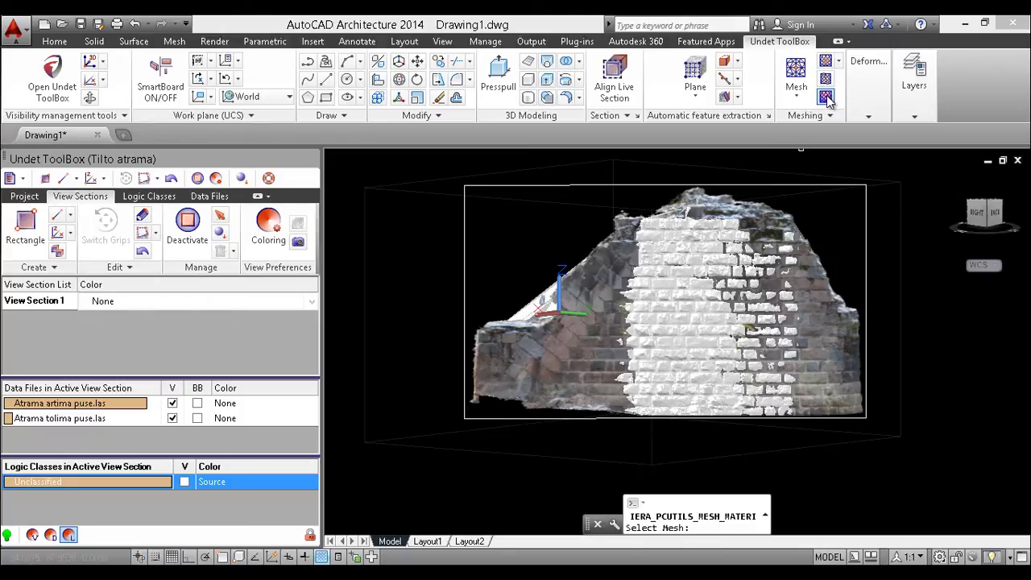
left_click(657, 240)
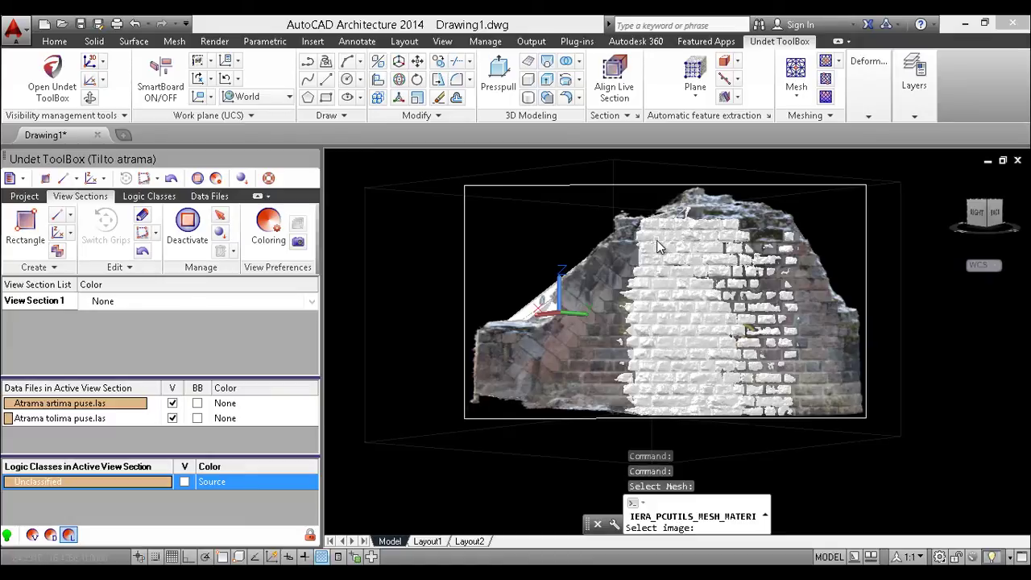
left_click(629, 188)
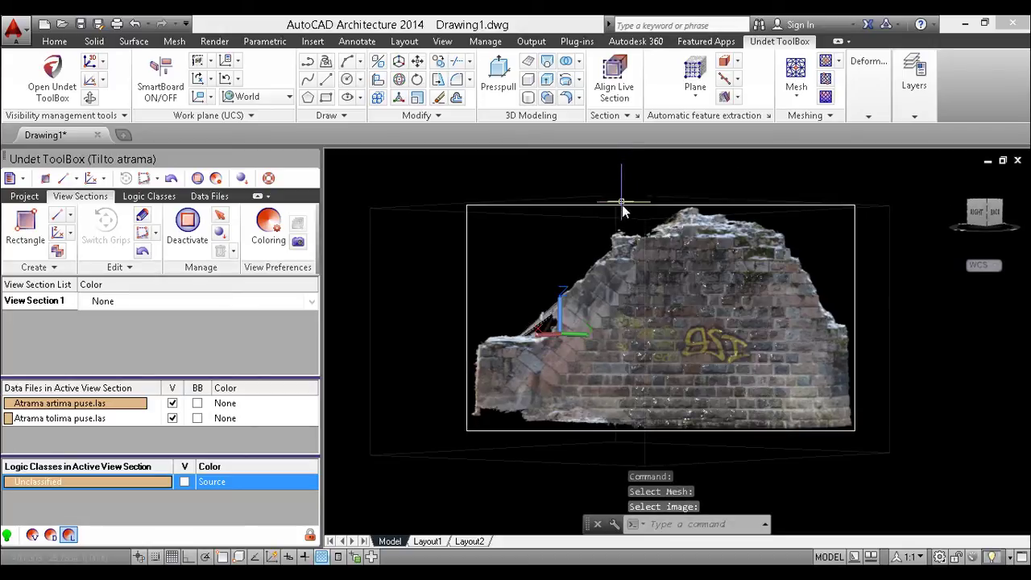
- Delete the orthophoto image in front of the wall and inspect the textured mesh from several angles
left_click(891, 227)
left_click(832, 198)
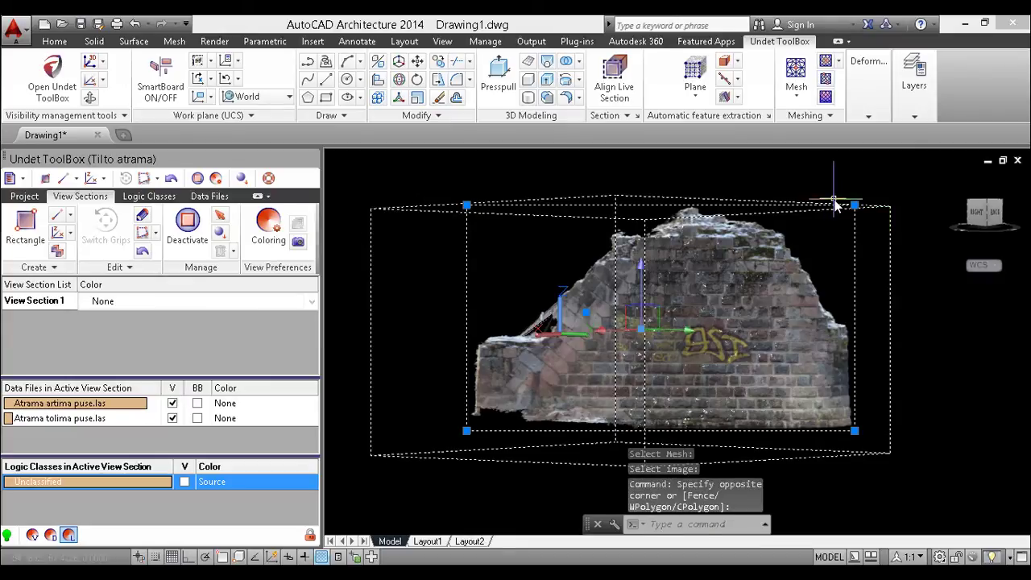
key("Delete")
scroll(743, 325, "up", 2)
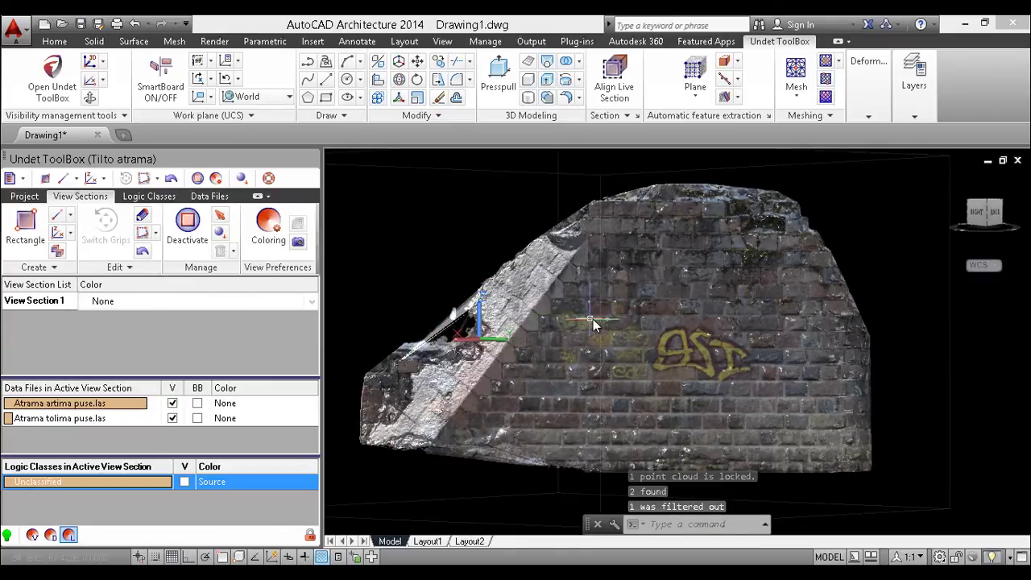
middle_click_drag(593, 319, 709, 357, "shift")
scroll(655, 347, "up", 3)
scroll(785, 279, "down", 5)
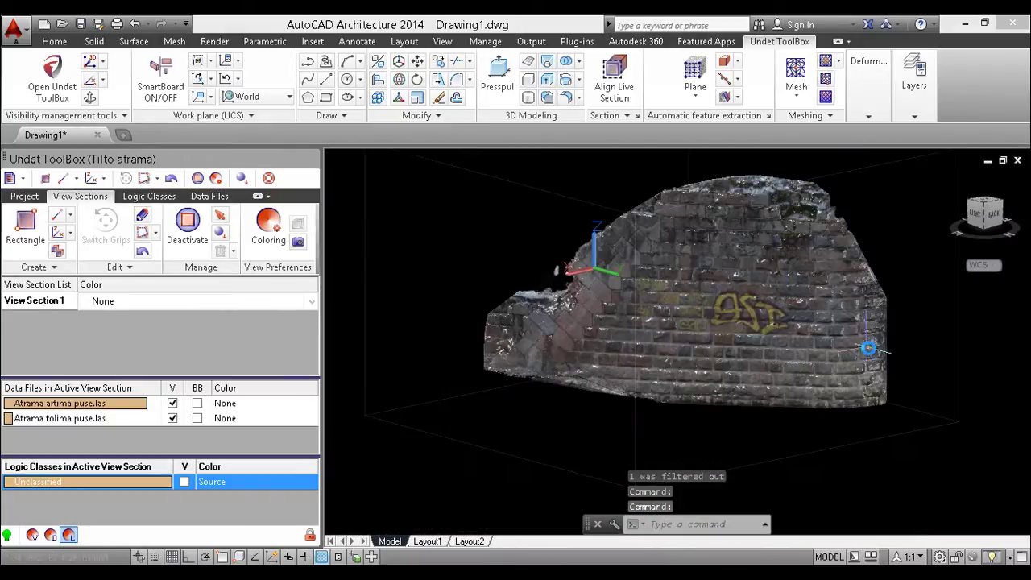
middle_click_drag(868, 347, 889, 352, "shift")
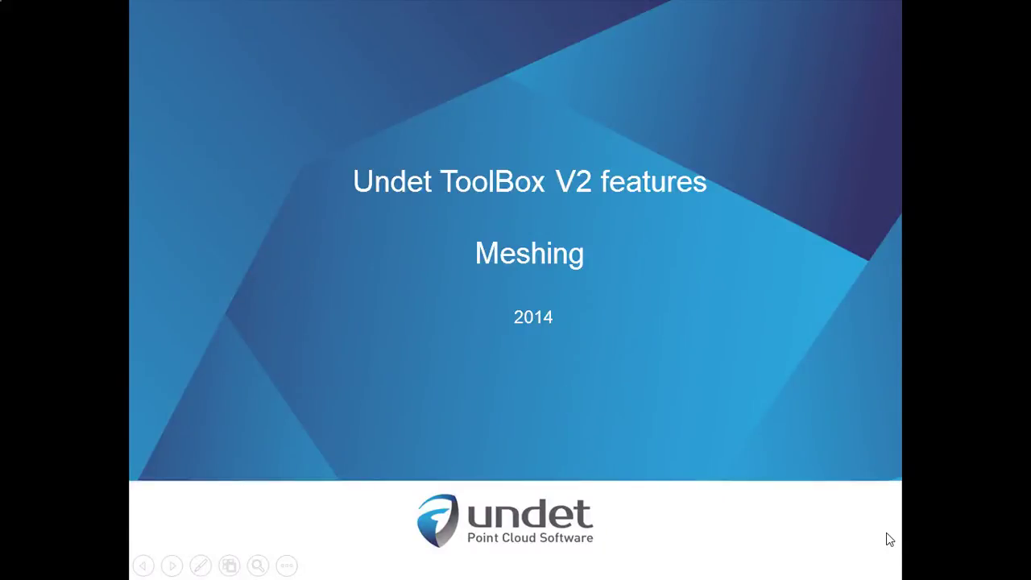